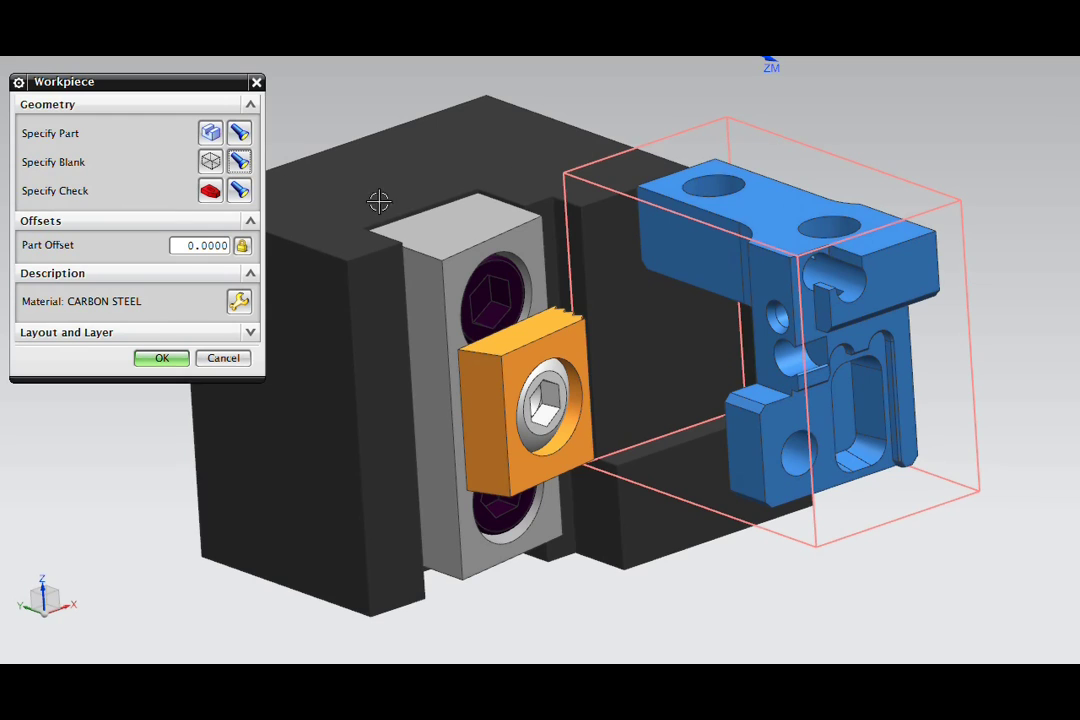
Display the check geometry assigned to the workpiece and accept the workpiece definition.
click(239, 190)
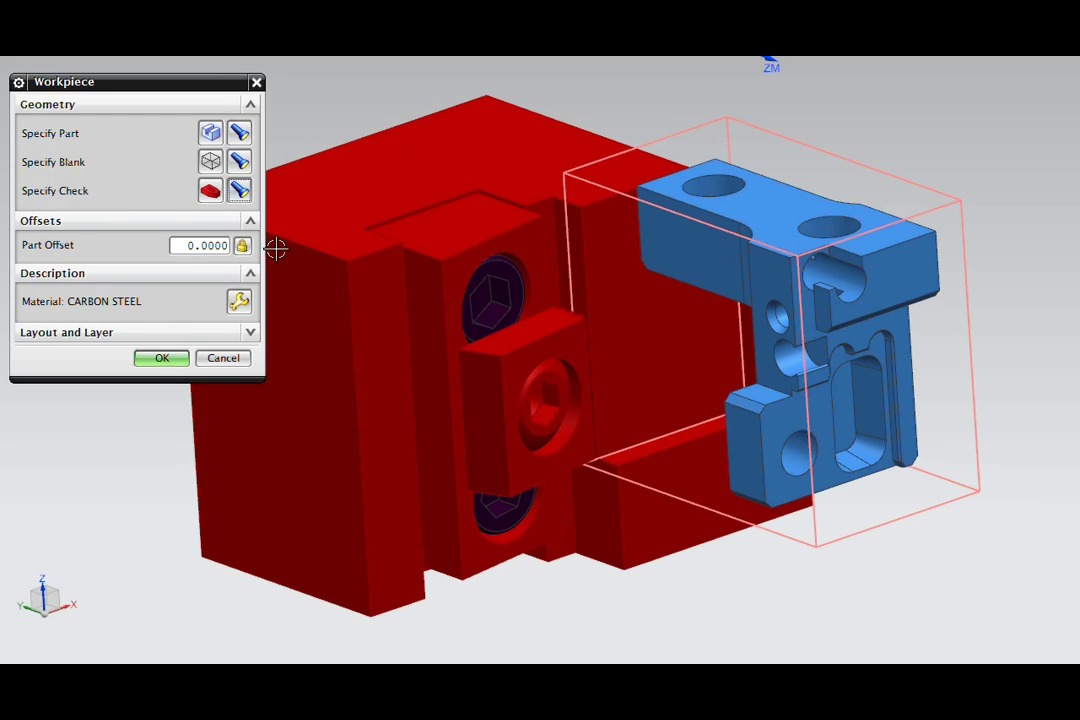
click(160, 358)
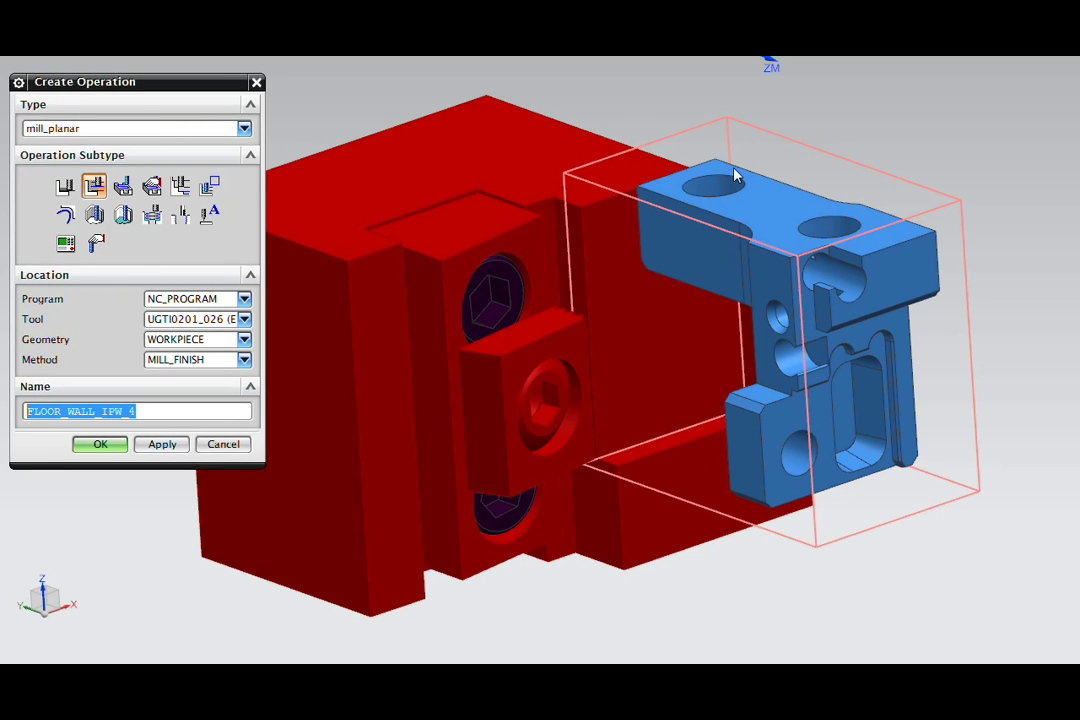
Create a mill_planar Floor Wall IPW operation named FLOOR_WALL_IPW using the WORKPIECE geometry and MILL_FINISH method.
click(93, 188)
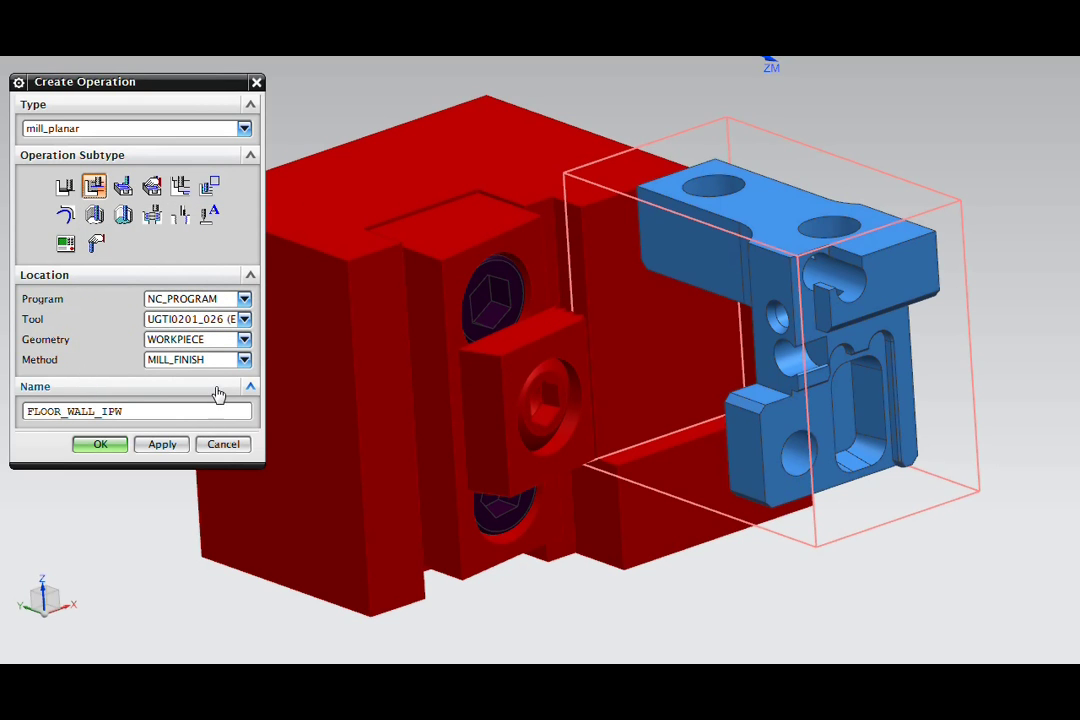
click(100, 445)
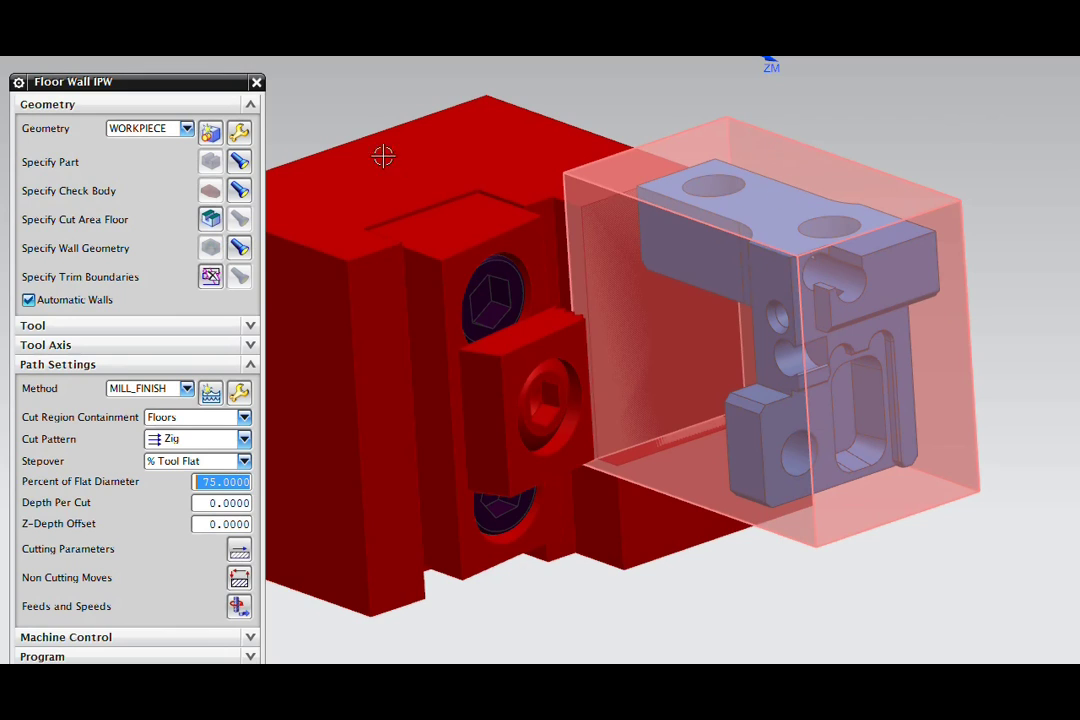
Specify the part's top face with the two holes as the operation's cut area floor.
click(210, 221)
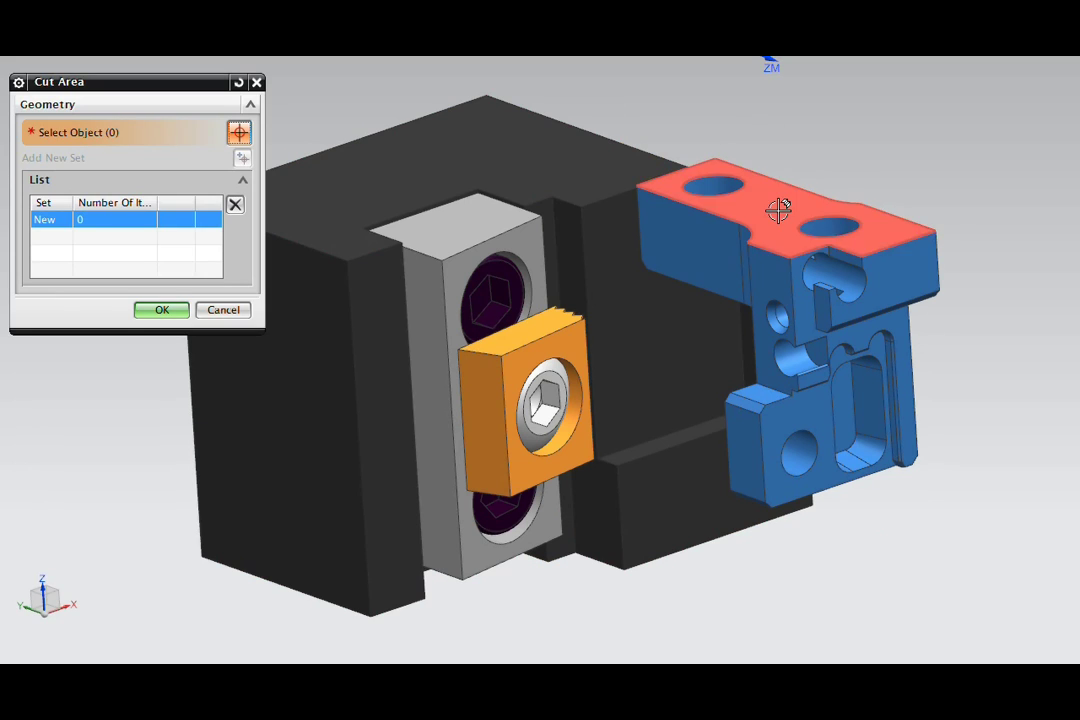
click(650, 195)
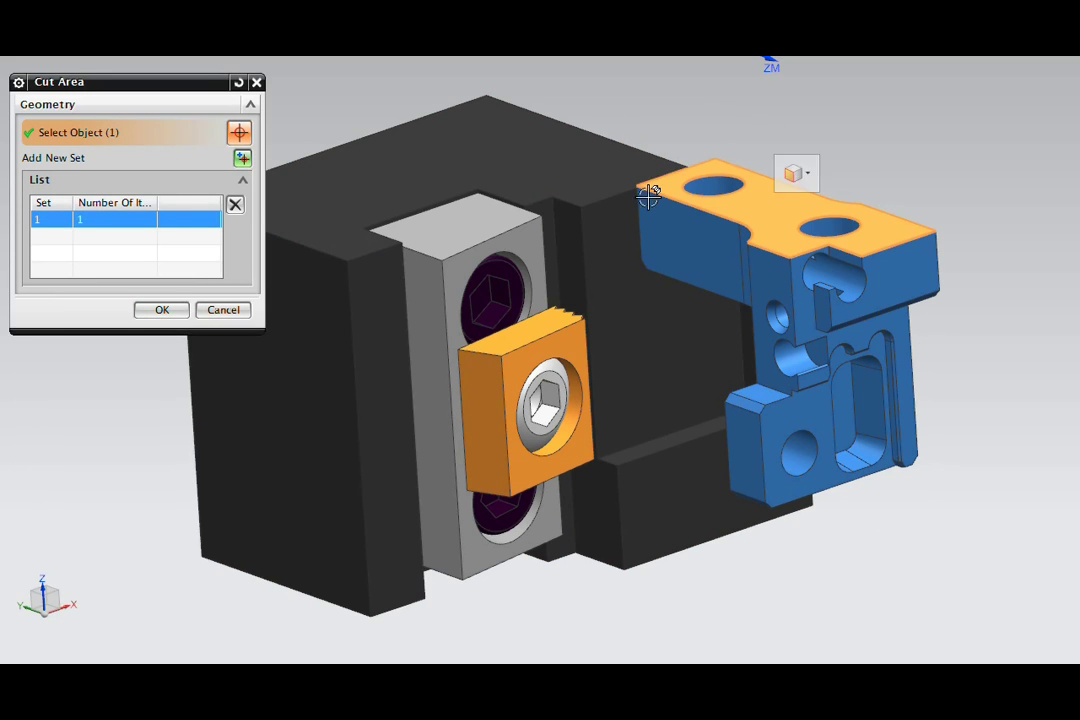
click(161, 309)
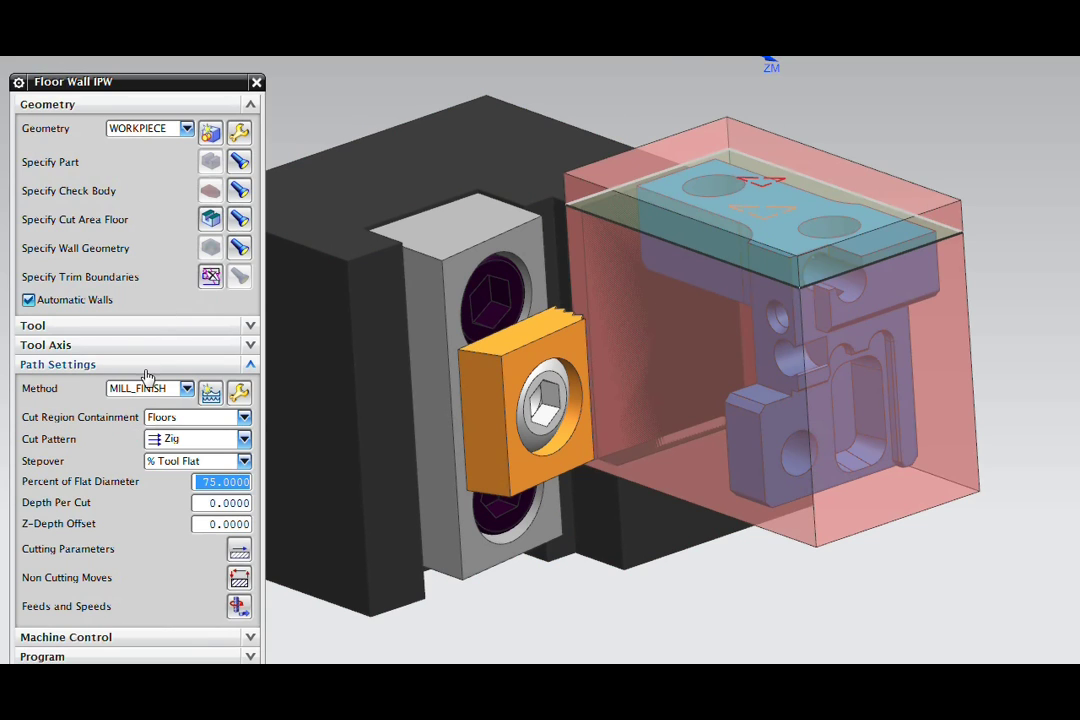
scroll(1032, 240, up, 3)
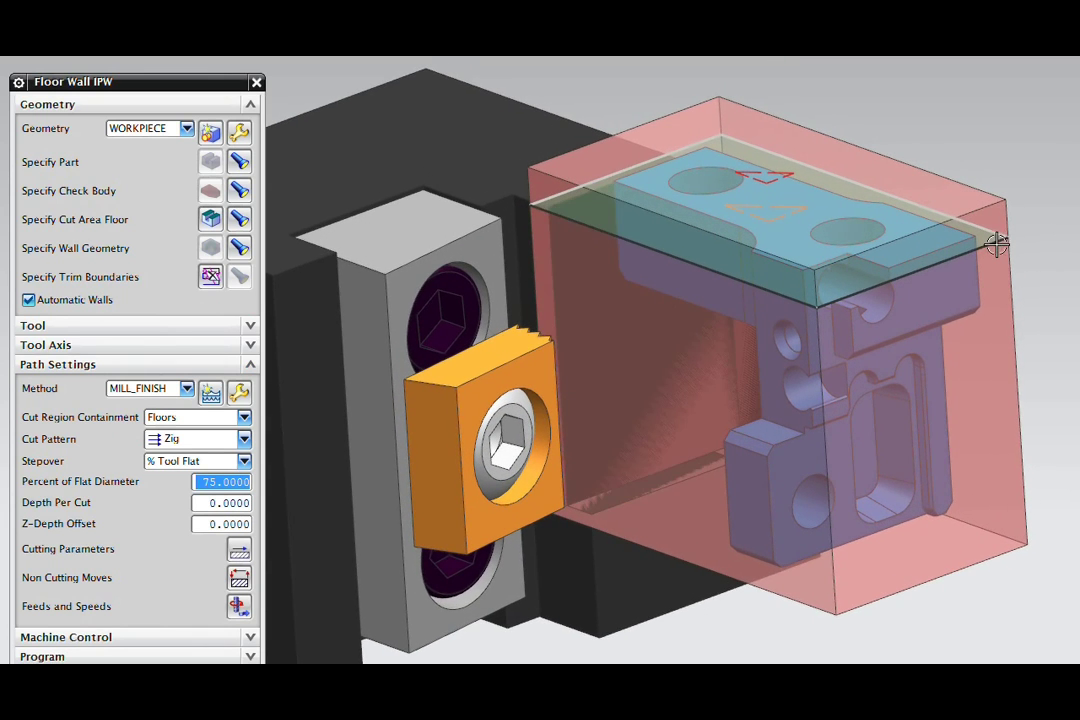
mouse_move(1043, 237)
middle_down()
mouse_move(877, 65)
mouse_move(882, 134)
middle_up()
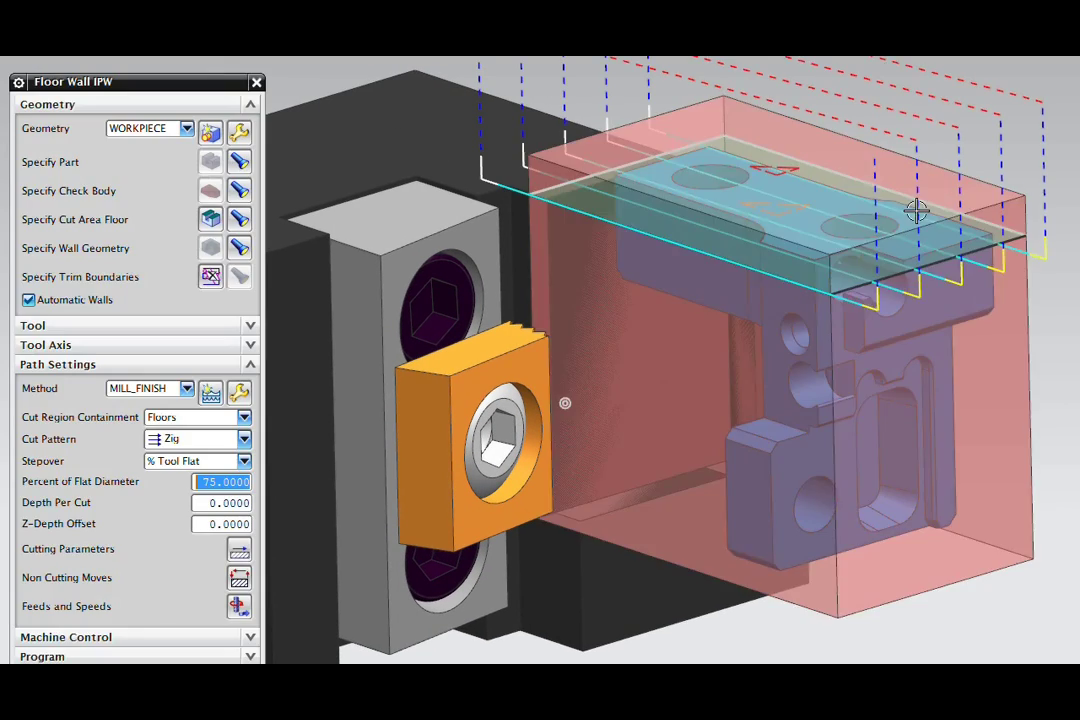
middle_drag(916, 210, 720, 200)
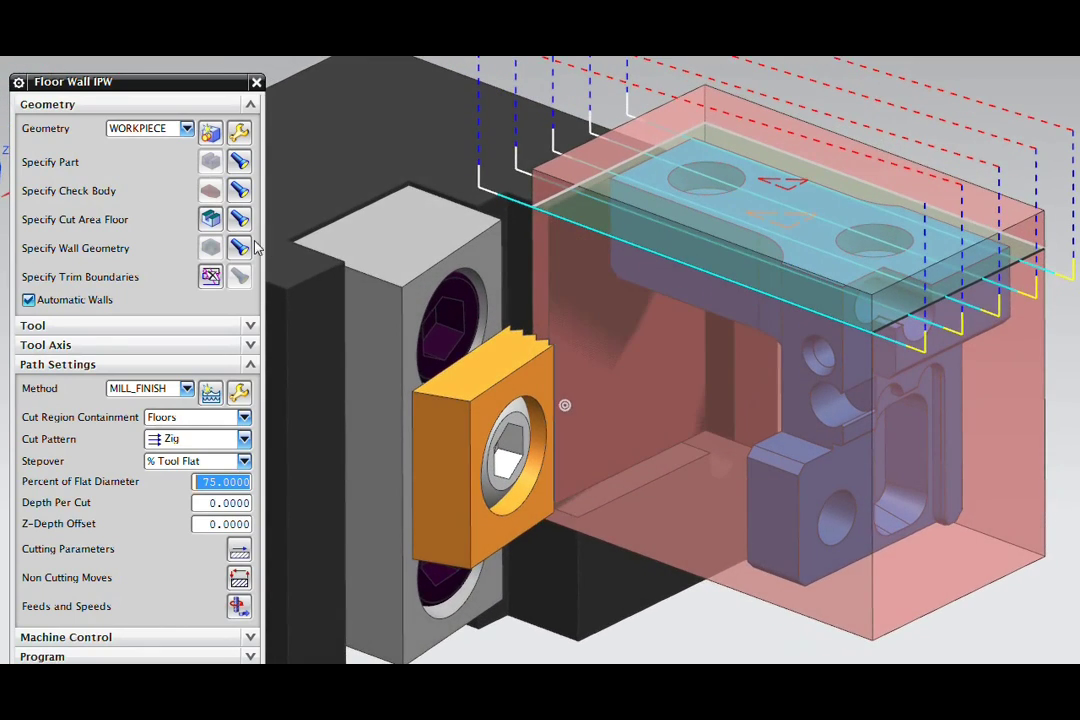
Set the cut pattern of the top face operation to Zig Zag.
click(203, 443)
click(184, 543)
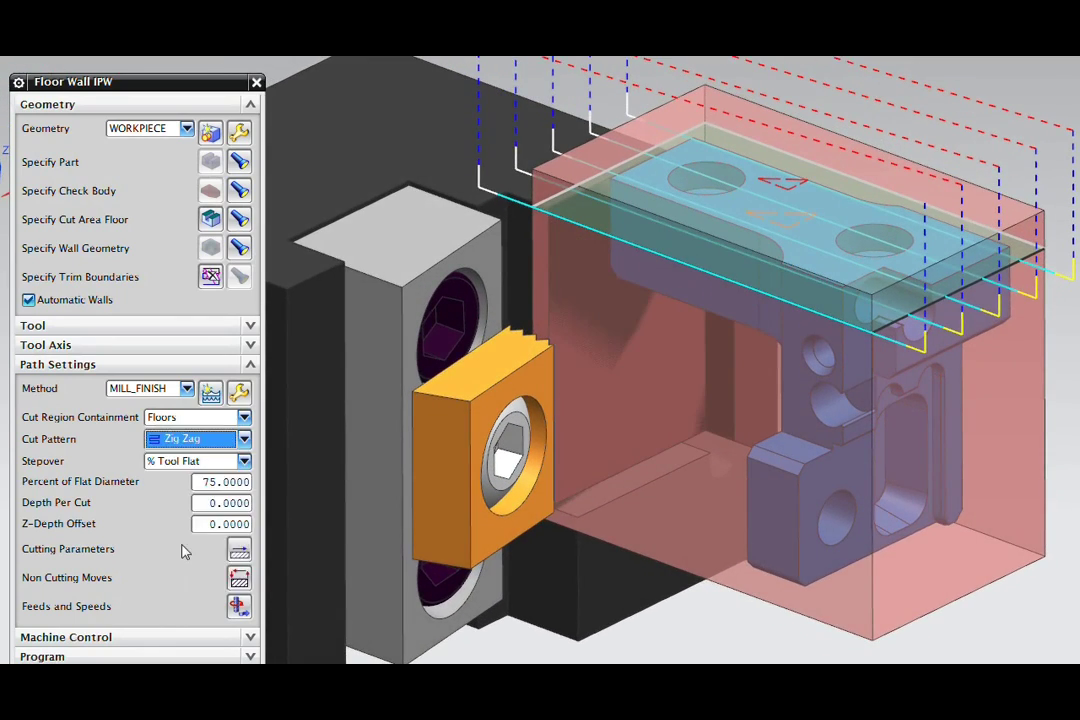
key(Tab)
key(Tab)
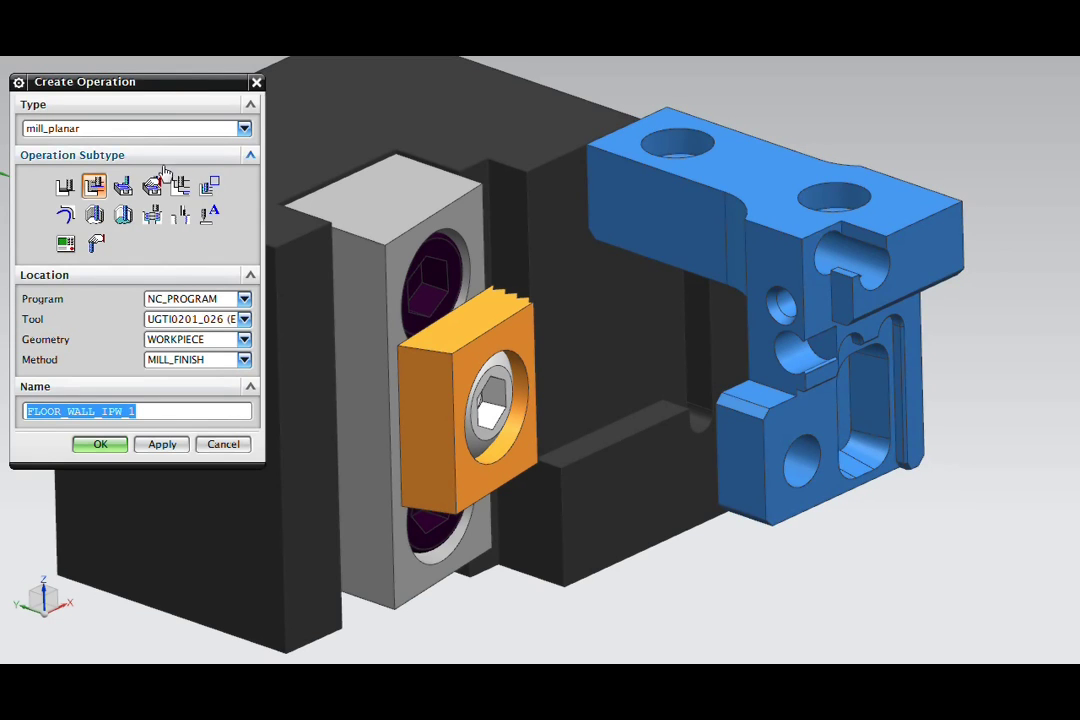
Create a second Floor Wall IPW operation and specify the recessed, stepped front face as its cut area floor.
click(91, 187)
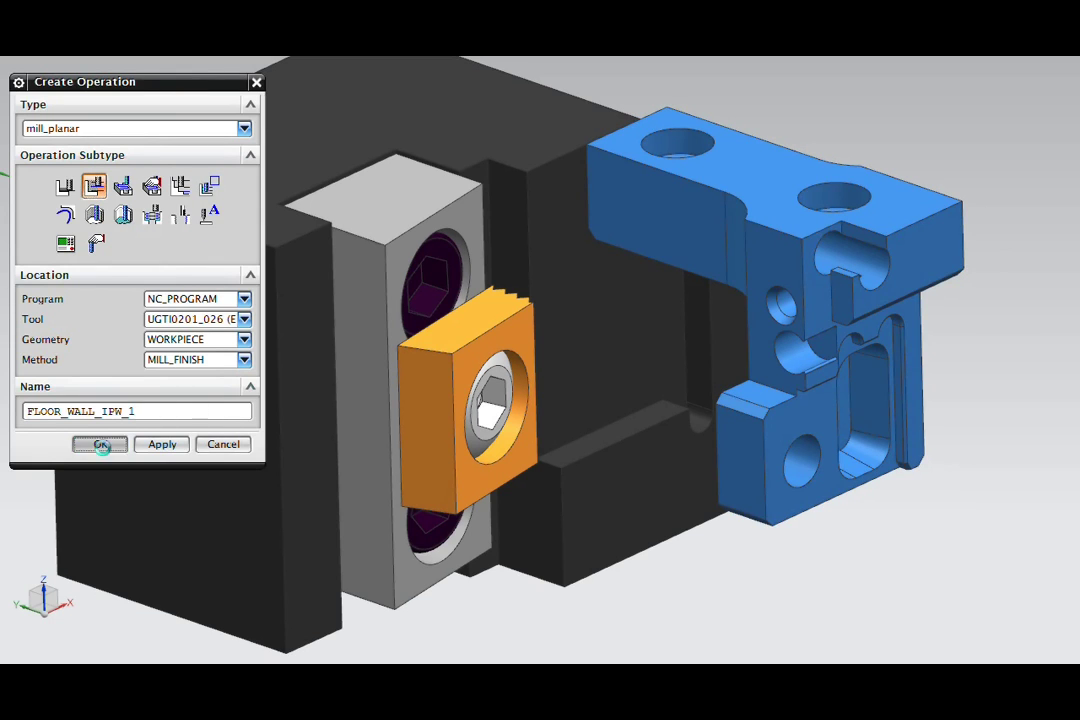
click(98, 444)
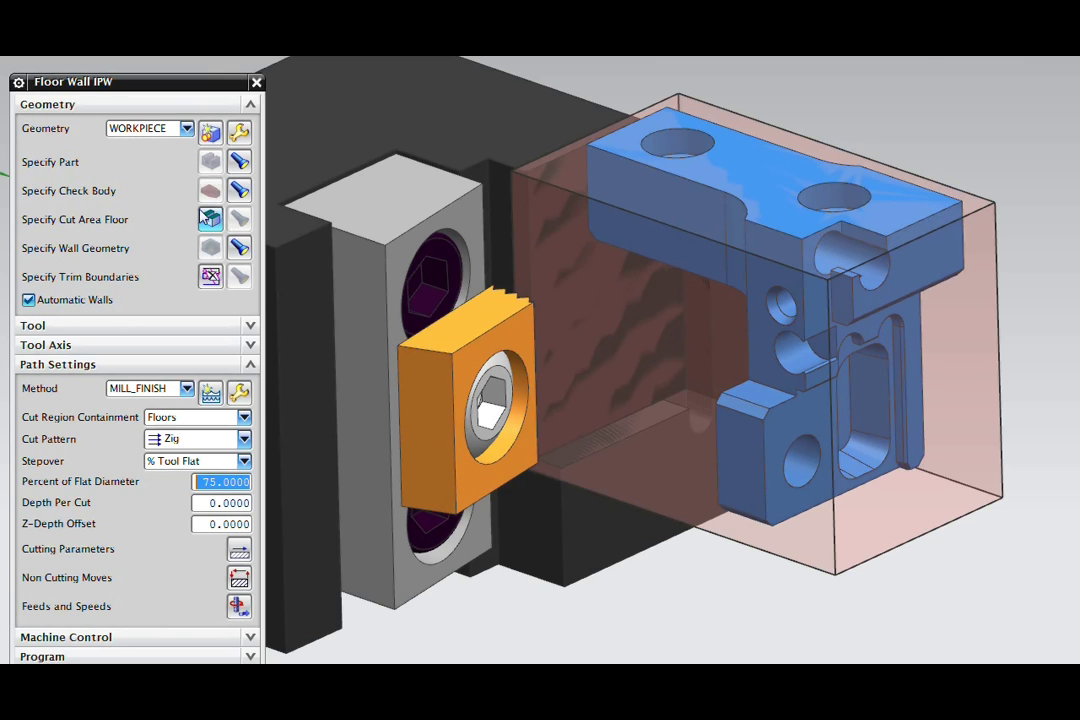
click(210, 220)
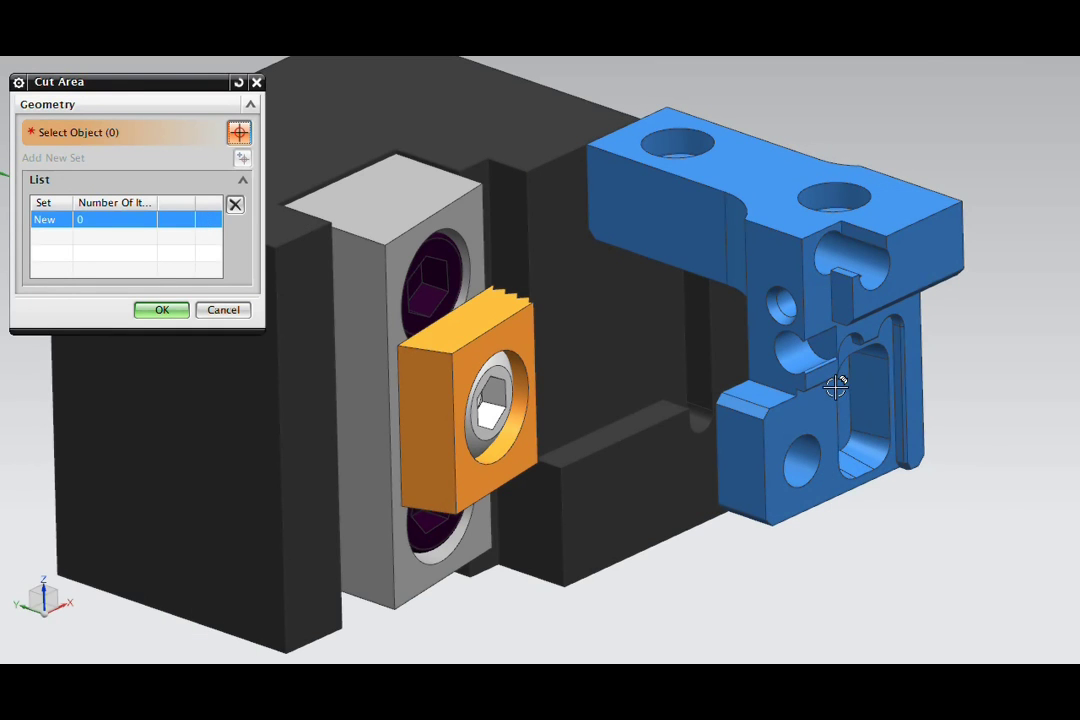
click(820, 297)
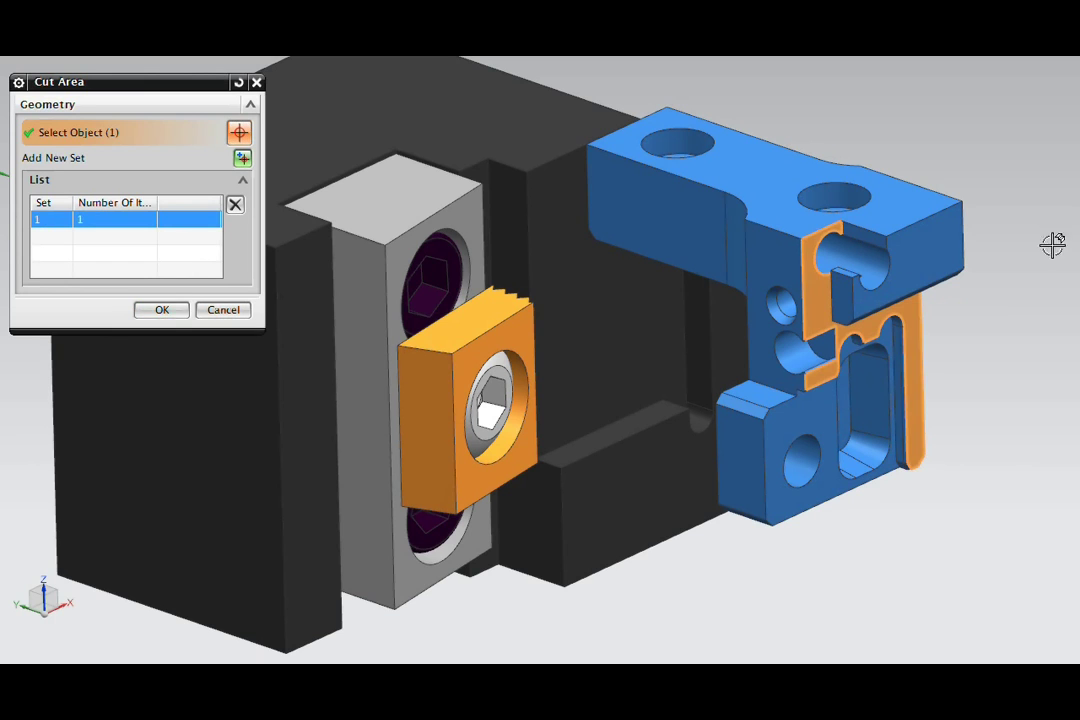
click(163, 311)
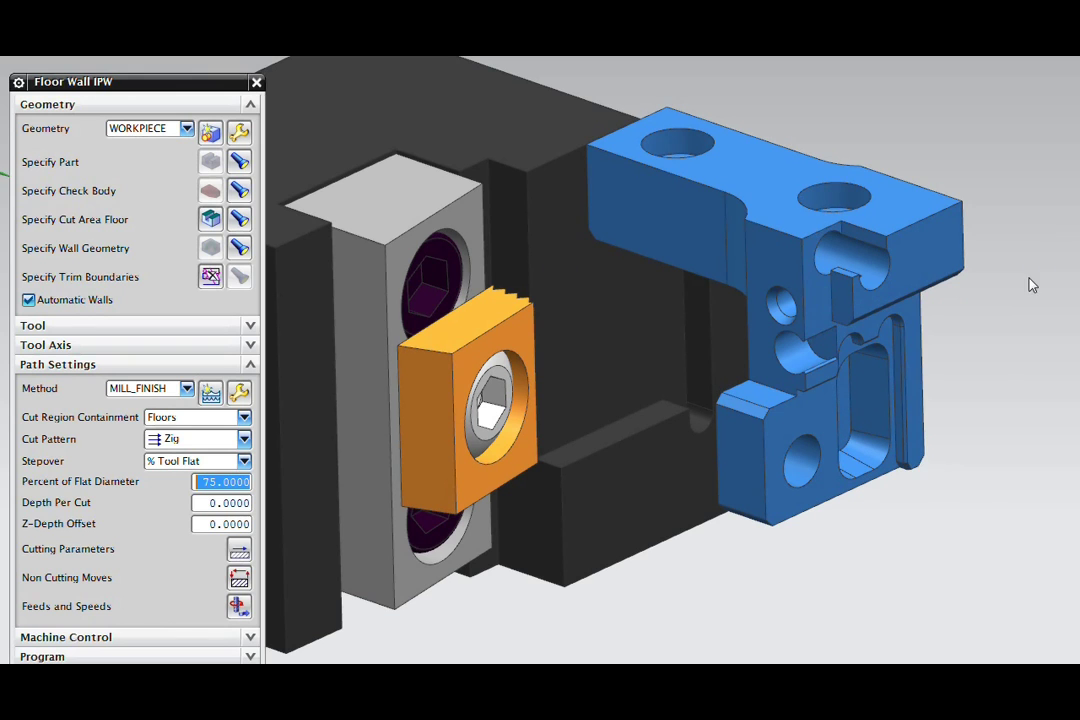
scroll(977, 283, up, 4)
middle_drag(977, 283, 669, 227)
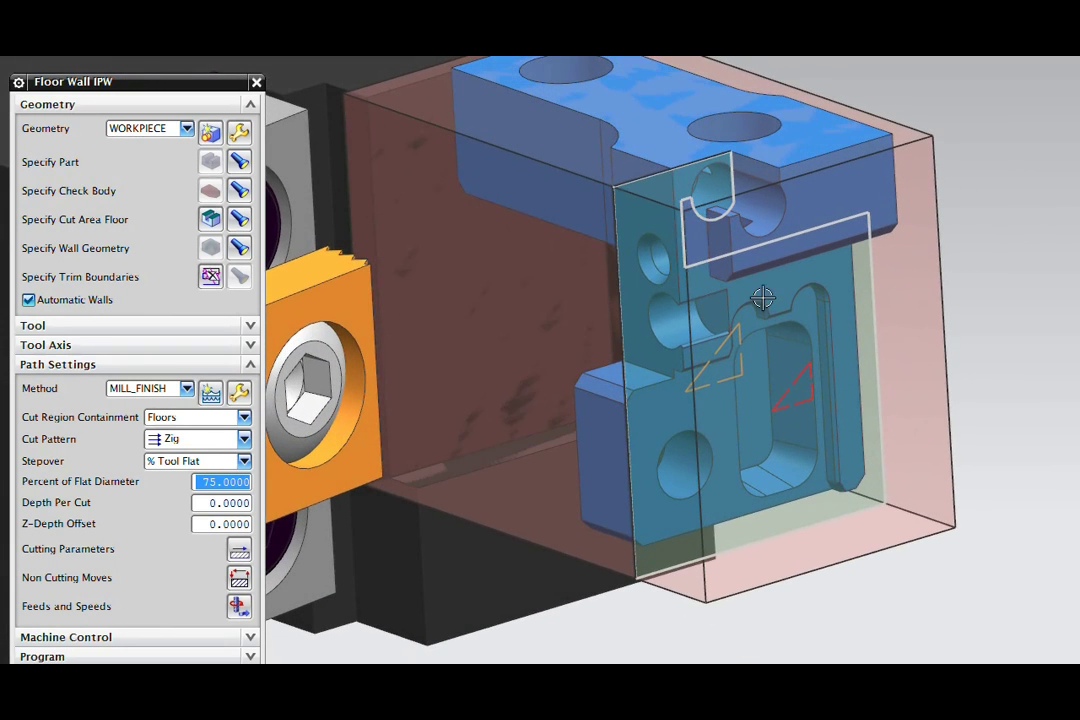
middle_drag(1011, 322, 718, 202)
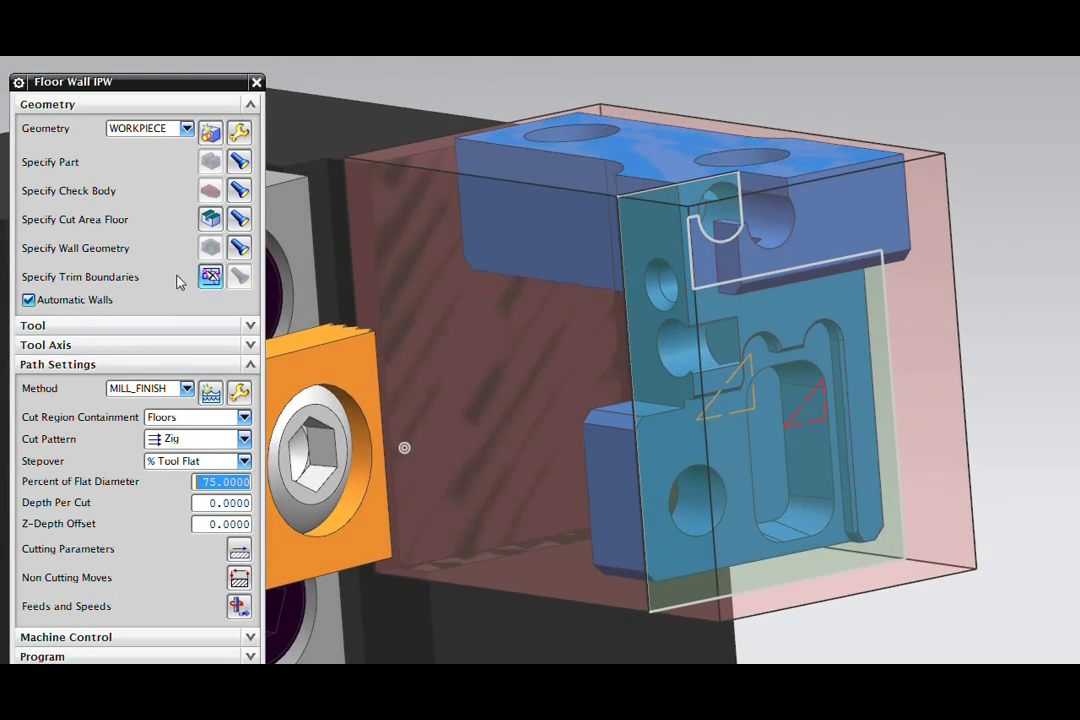
Turn off Automatic Walls and specify the upper block's underside and the adjoining small side face as wall geometry.
click(61, 303)
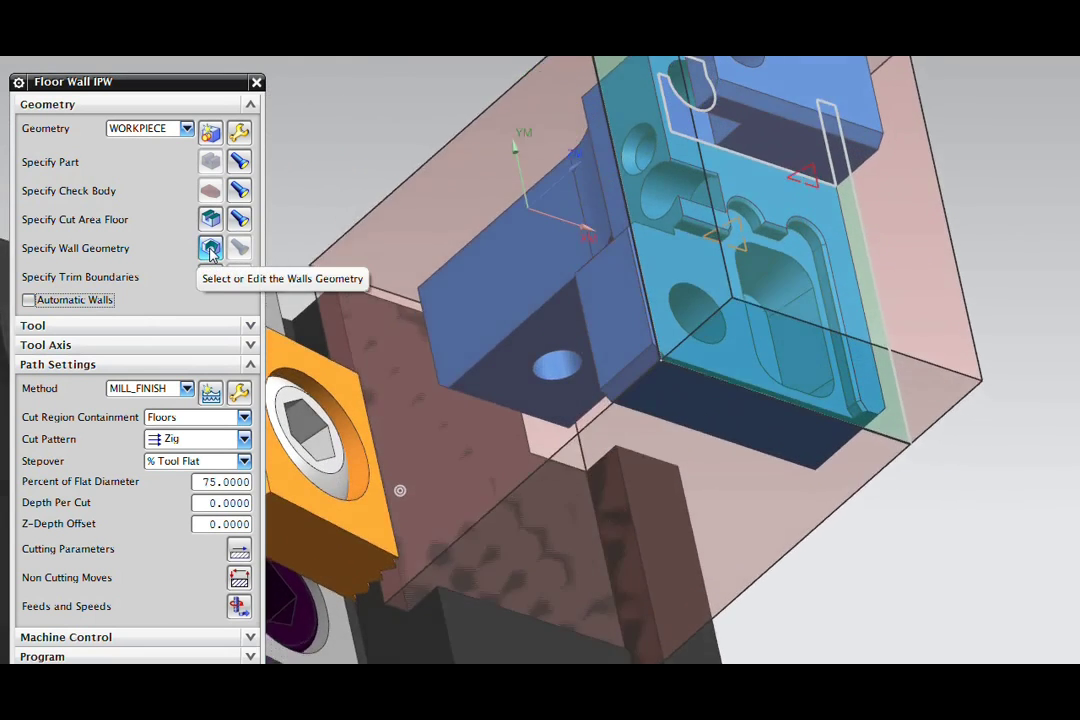
click(210, 250)
click(764, 205)
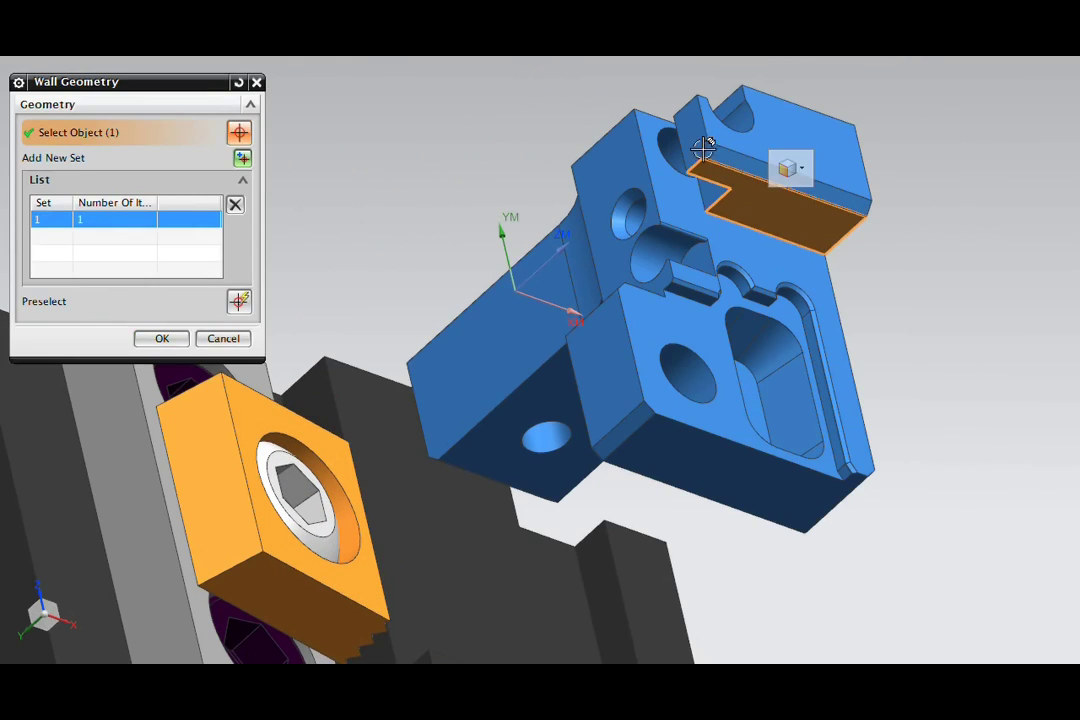
click(697, 122)
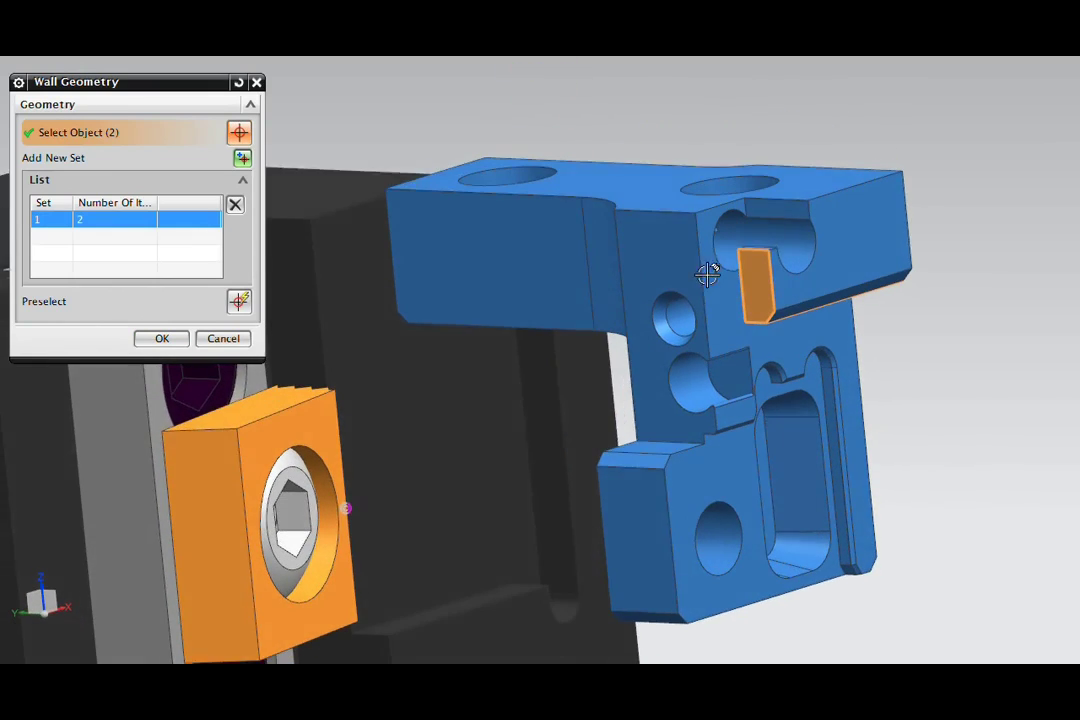
click(162, 339)
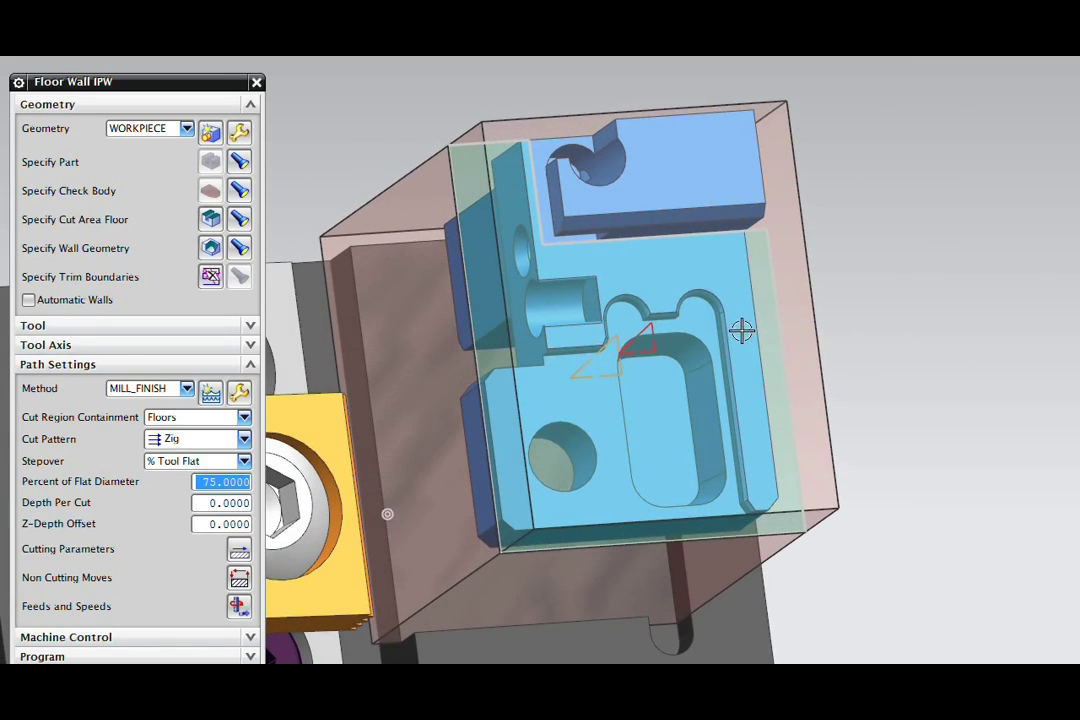
Set the cut pattern of the front face operation to Follow Part.
click(243, 440)
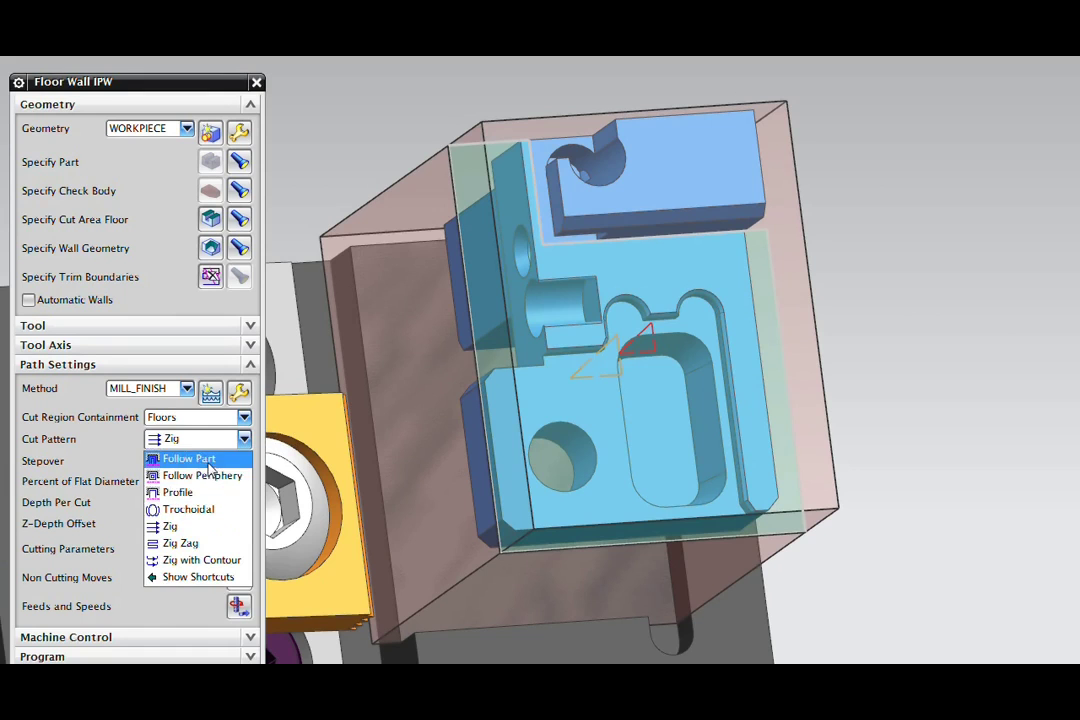
click(195, 458)
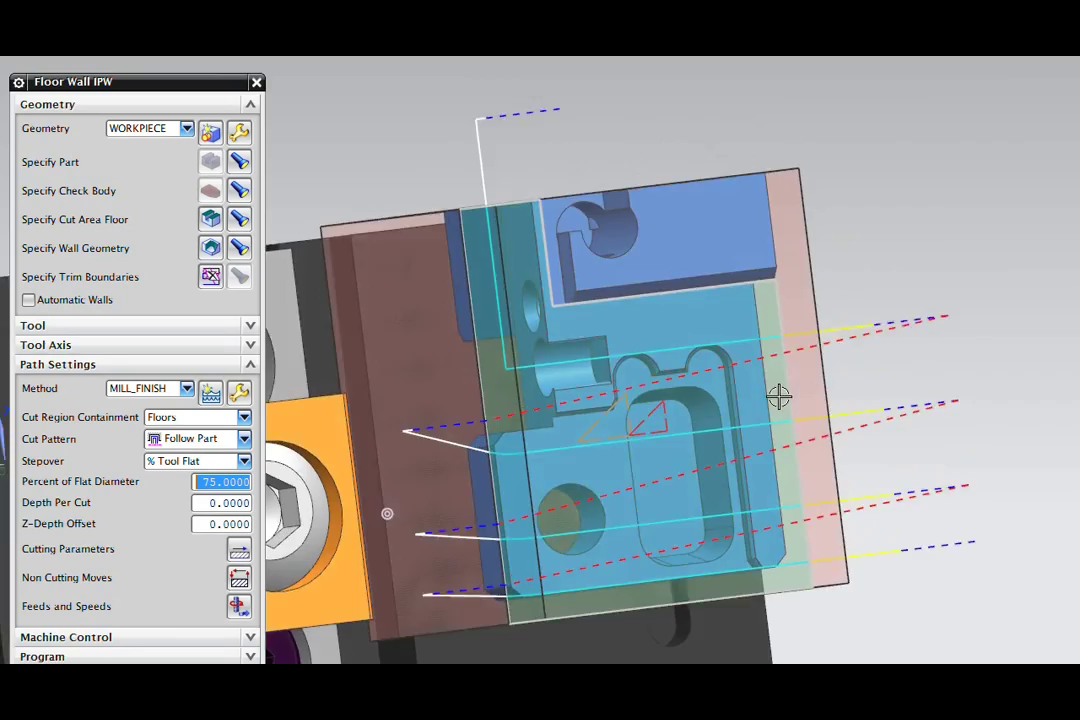
middle_drag(776, 393, 853, 398)
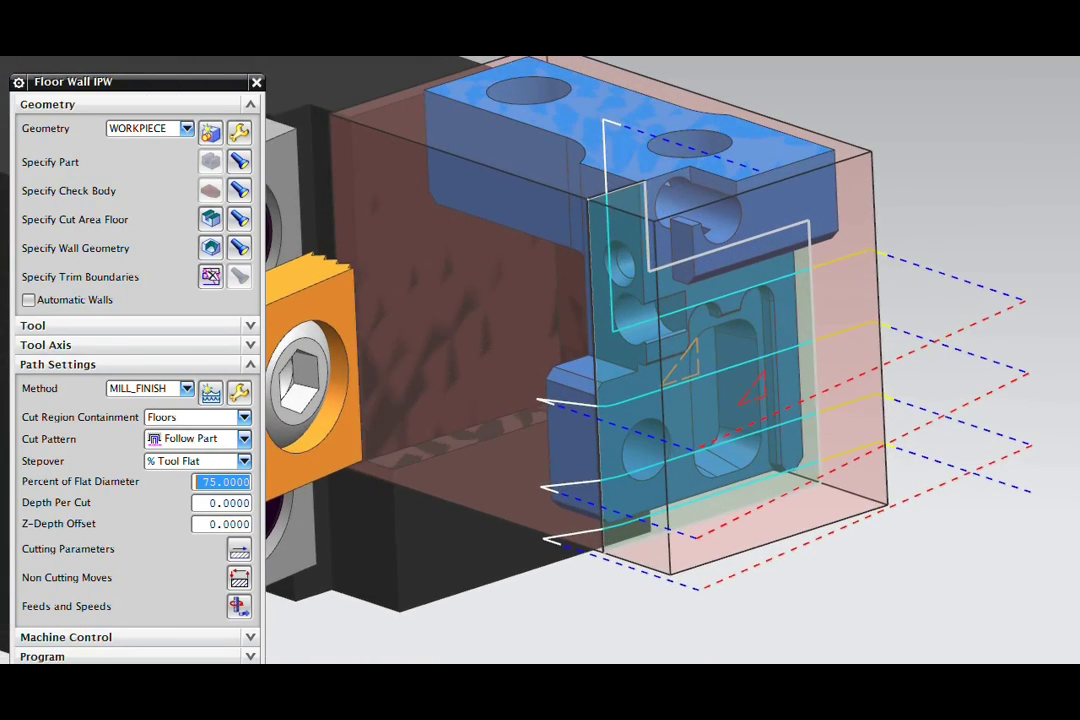
middle_drag(260, 640, 668, 399)
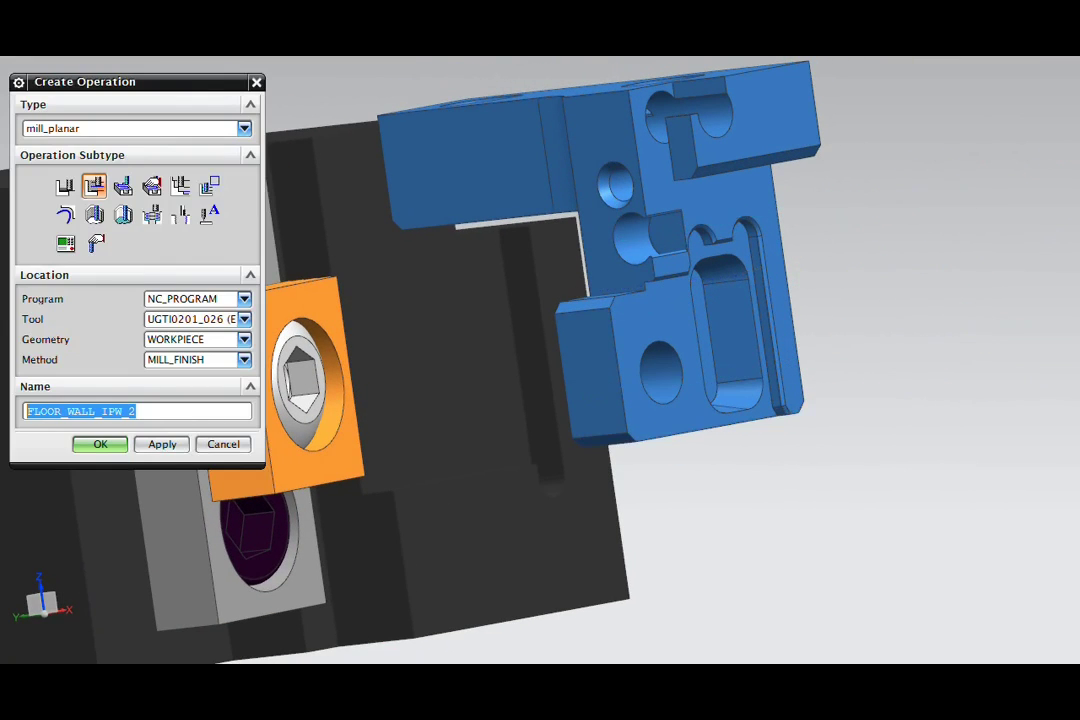
Create a third Floor Wall IPW operation using the WORKPIECE geometry and MILL_FINISH method.
click(110, 444)
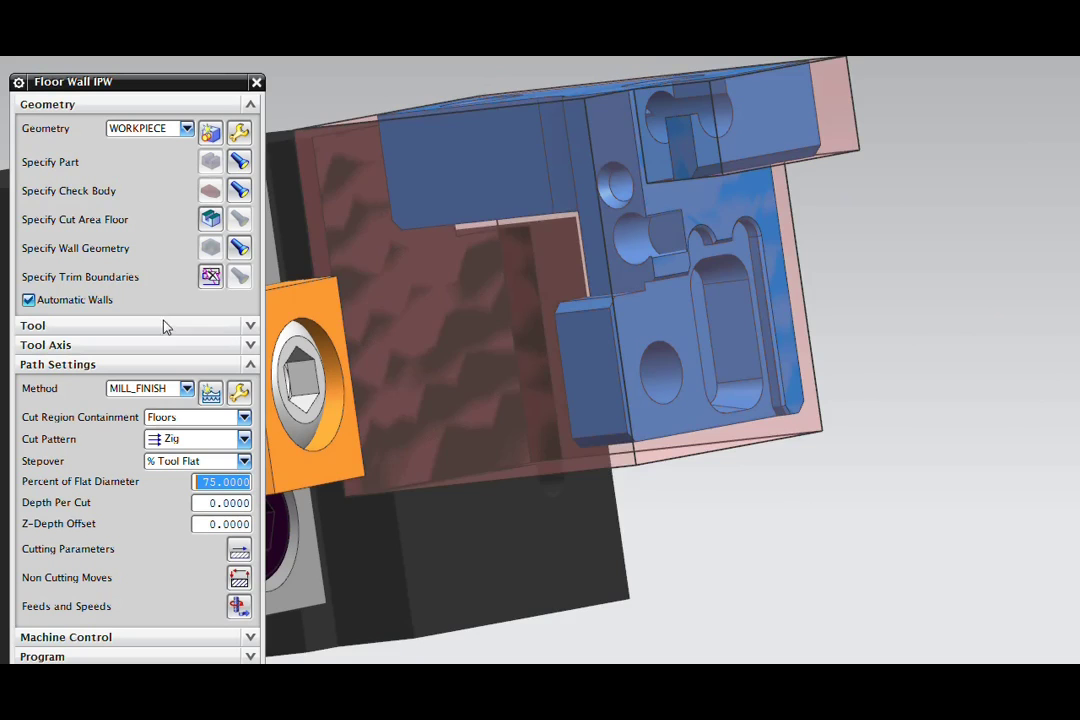
middle_drag(313, 255, 174, 193)
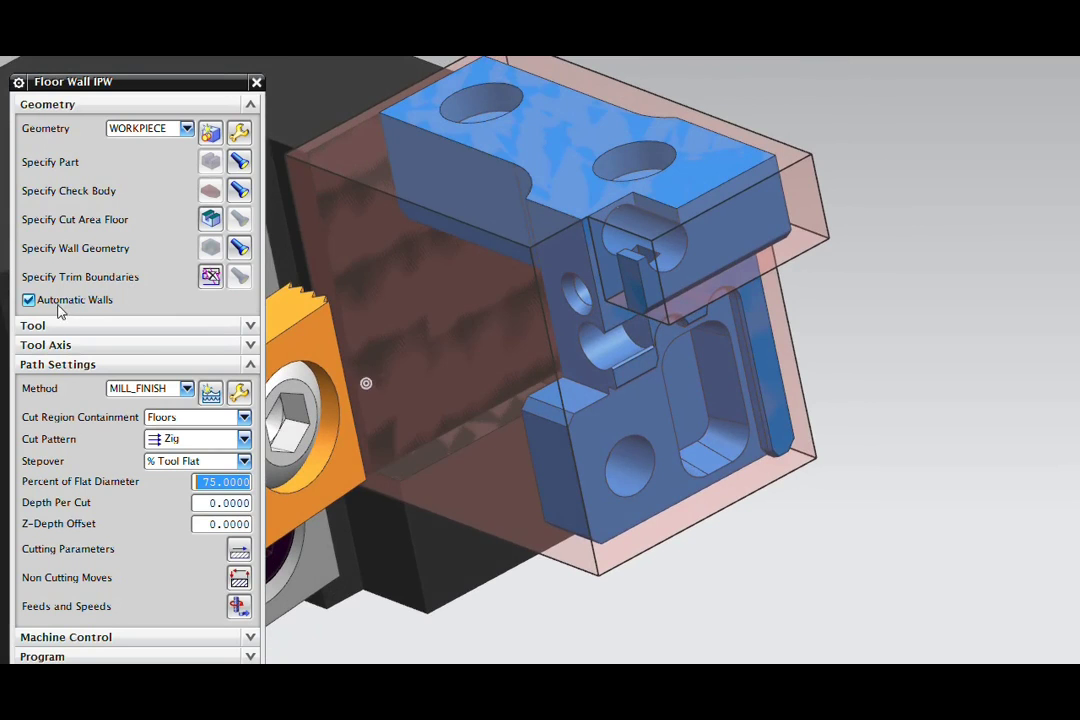
Turn off Automatic Walls and specify six outer side, bottom and chamfer faces around the part's lower profile as wall geometry.
click(62, 301)
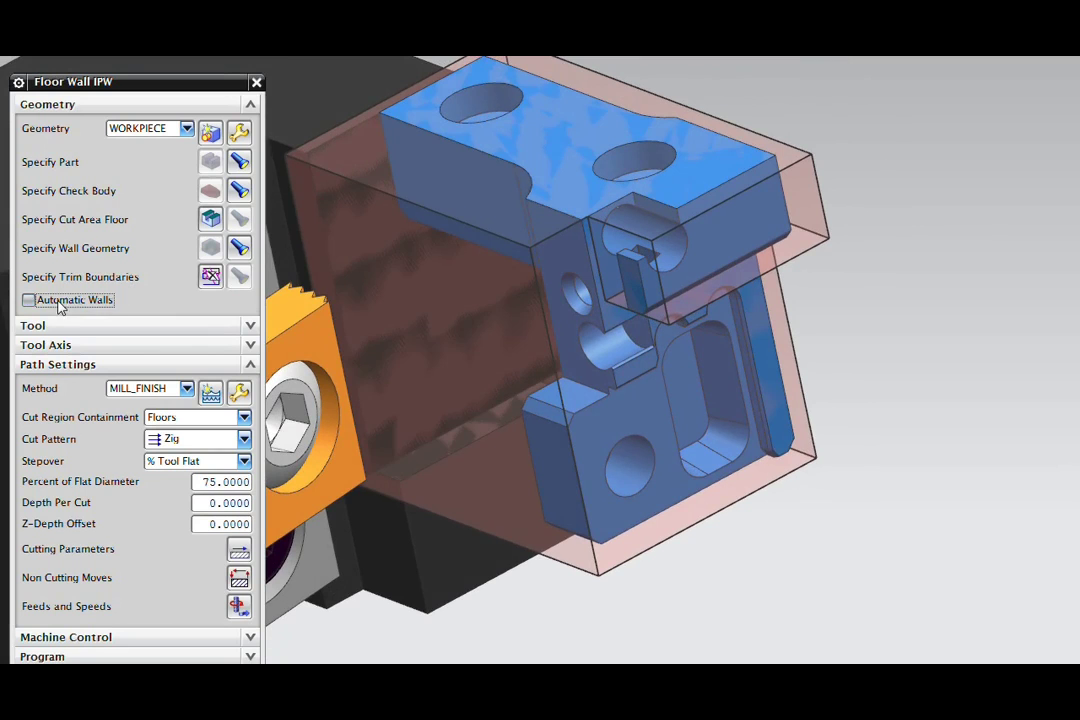
click(210, 248)
middle_drag(644, 132, 636, 476)
click(362, 272)
click(552, 350)
click(547, 355)
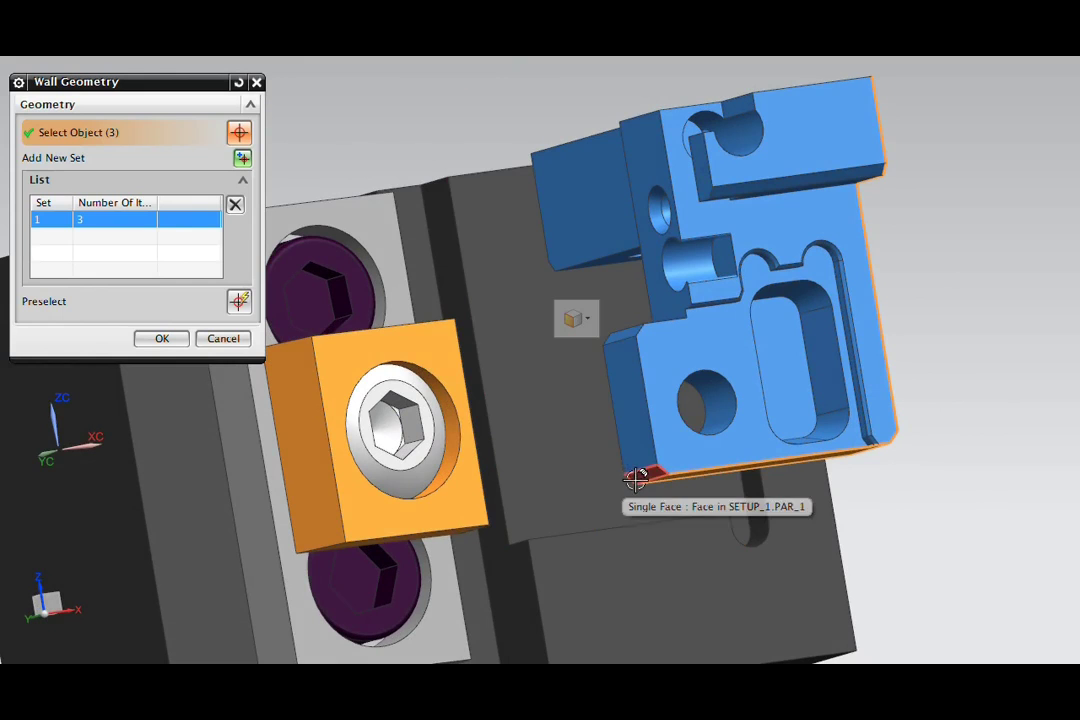
click(636, 478)
click(630, 400)
click(620, 338)
middle_drag(620, 338, 494, 313)
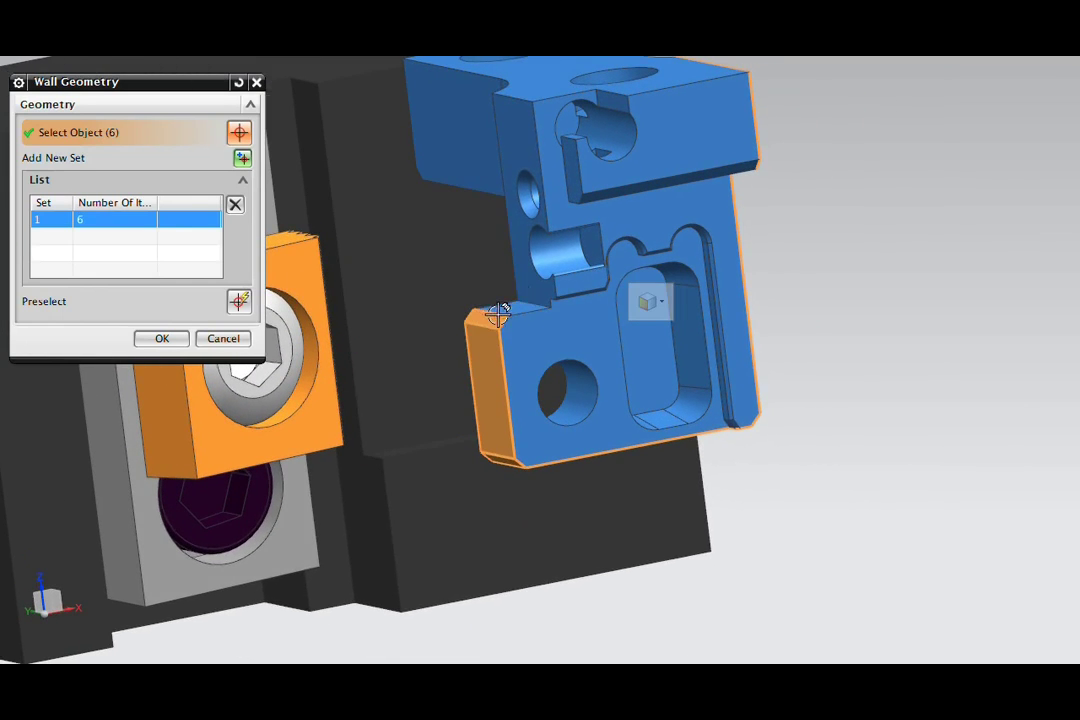
click(158, 339)
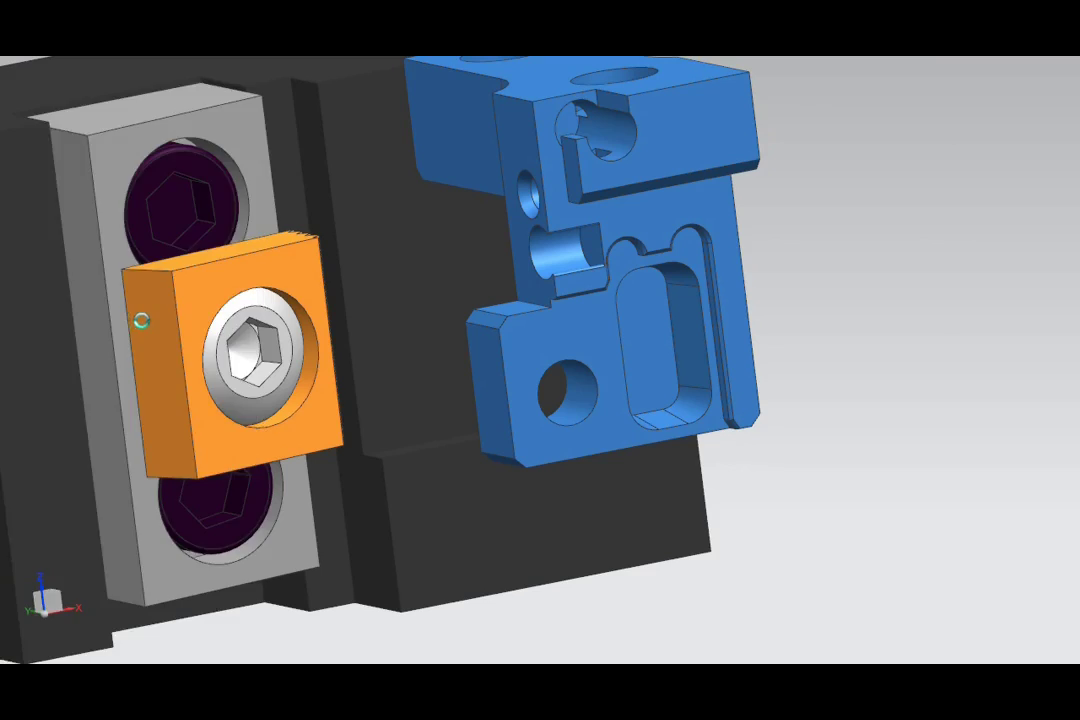
scroll(480, 293, up, 2)
middle_drag(480, 293, 399, 316)
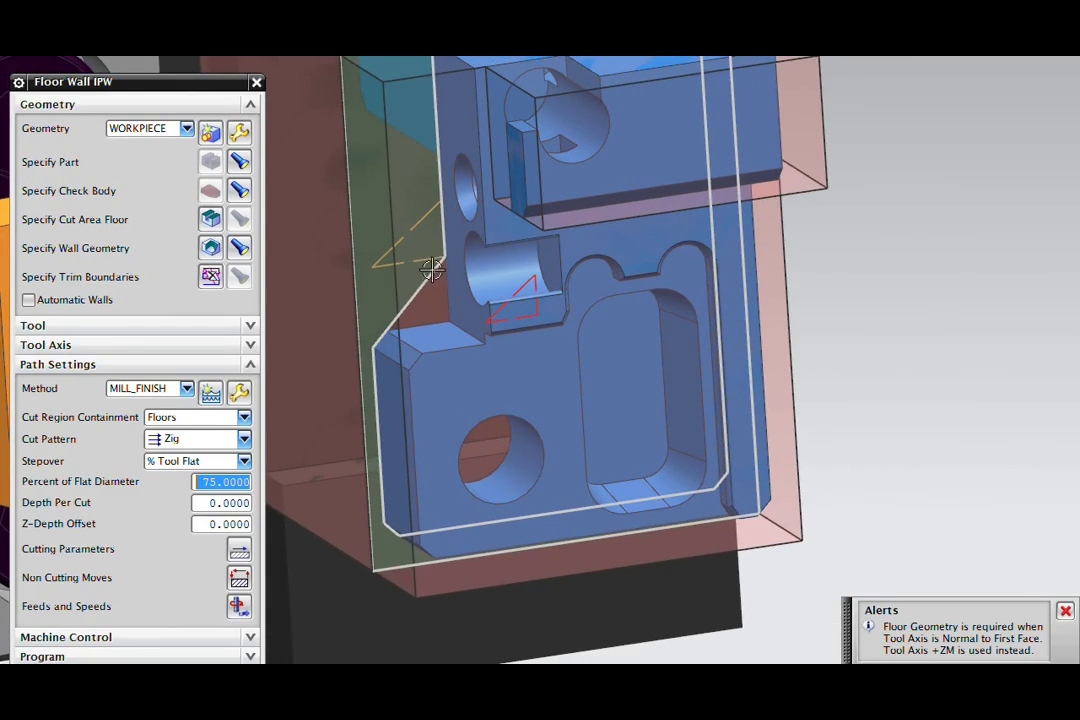
middle_drag(440, 258, 432, 262)
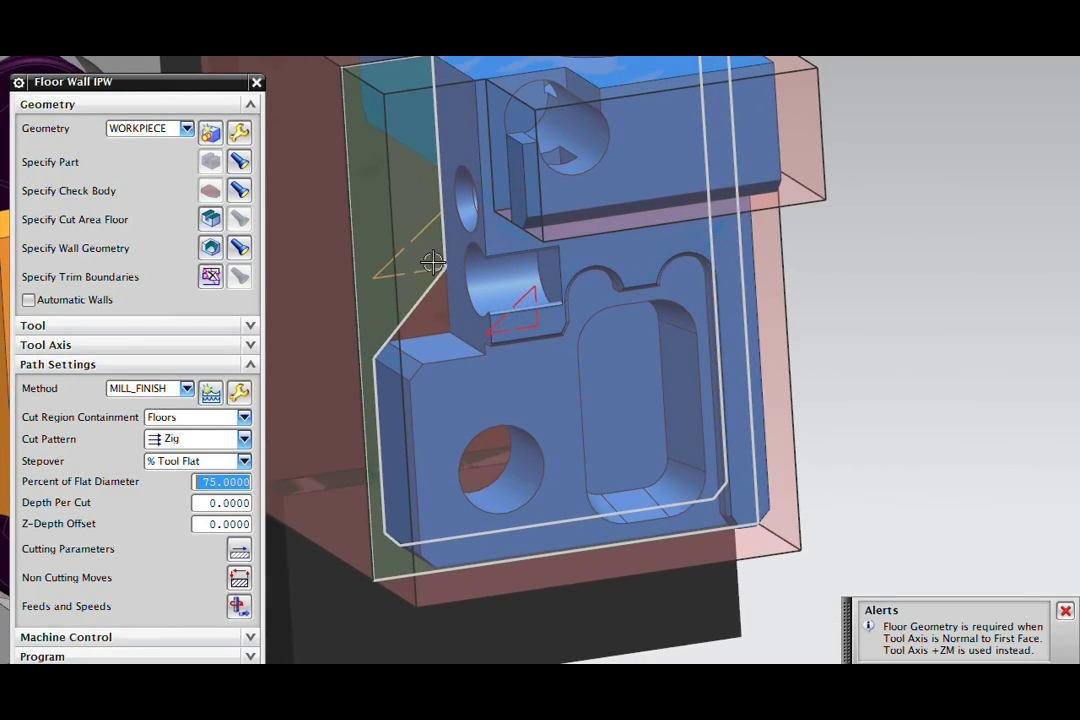
Set the lower profile operation's tool axis to +ZM Axis and its cut pattern to Profile.
middle_drag(451, 131, 454, 118)
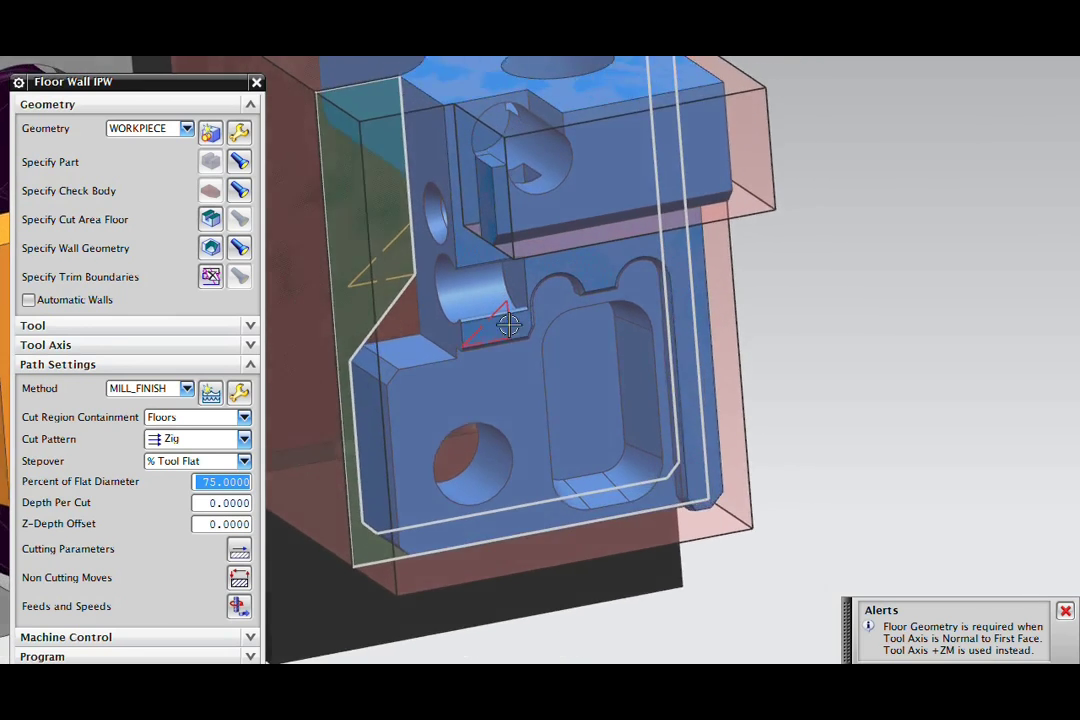
click(95, 351)
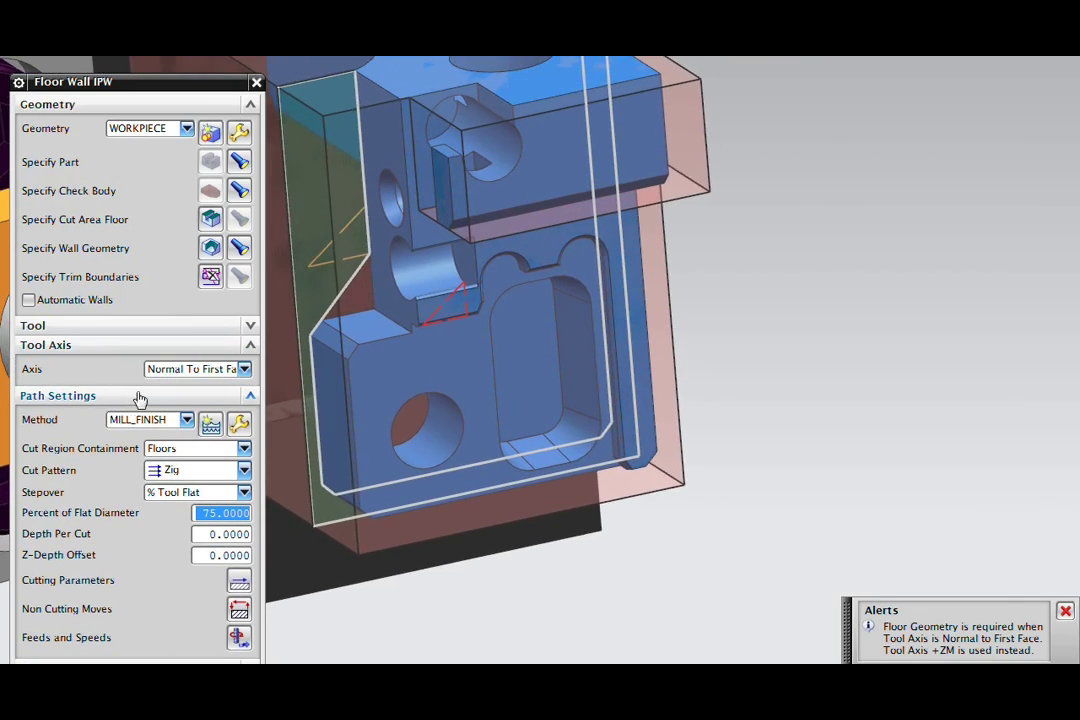
click(195, 369)
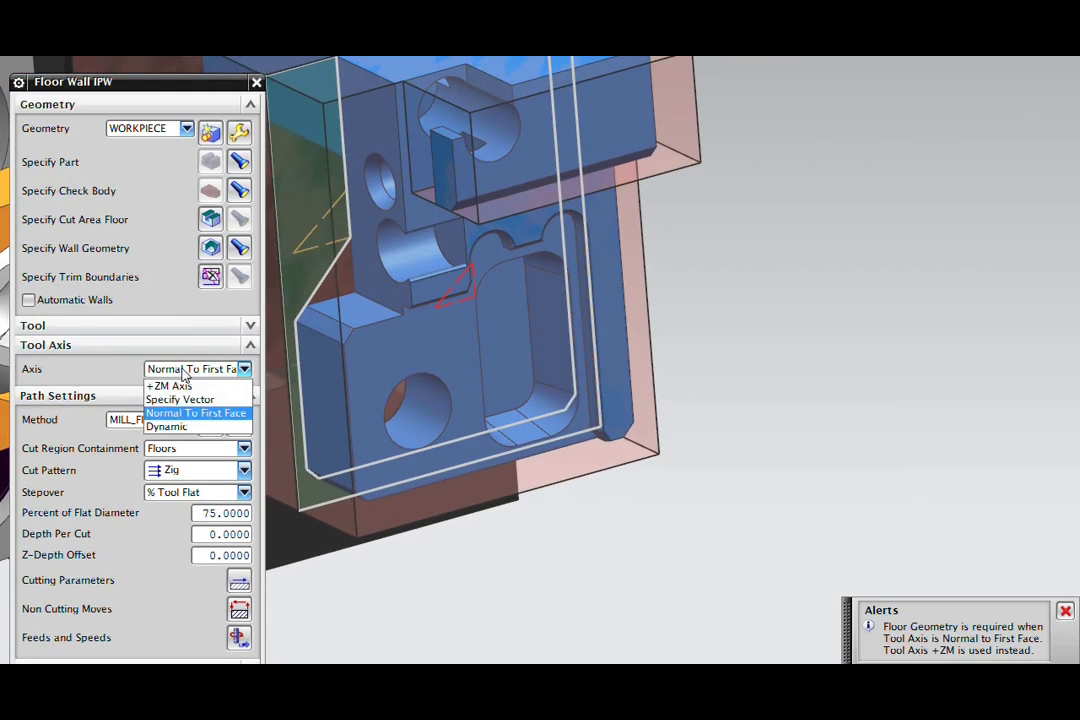
click(183, 386)
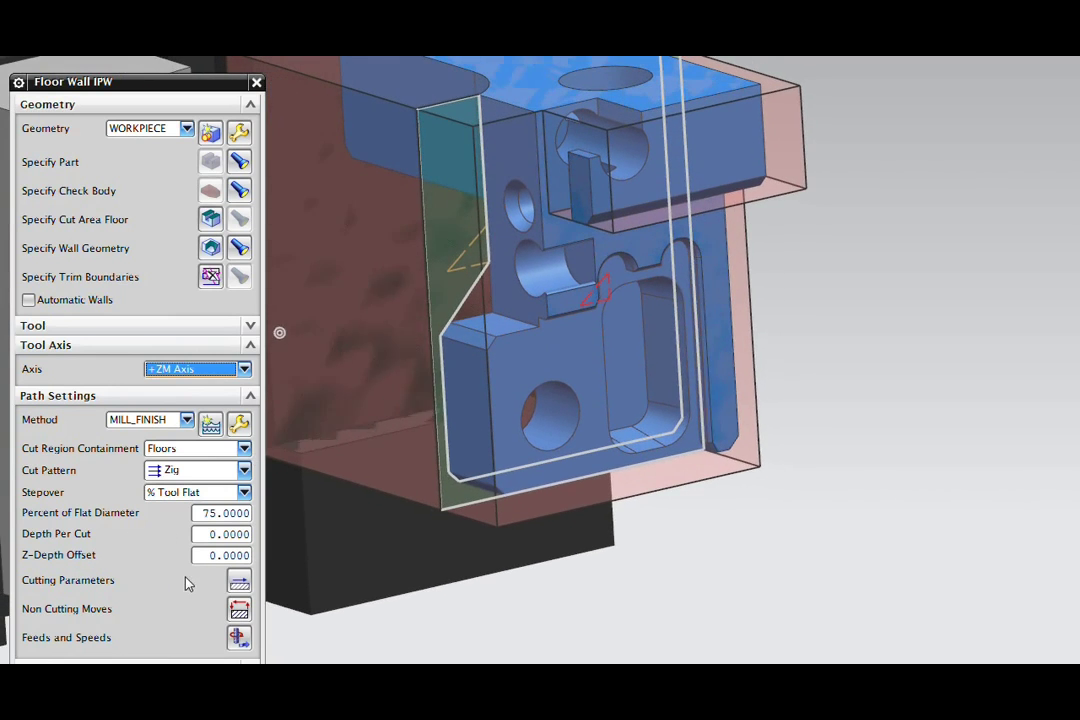
click(198, 478)
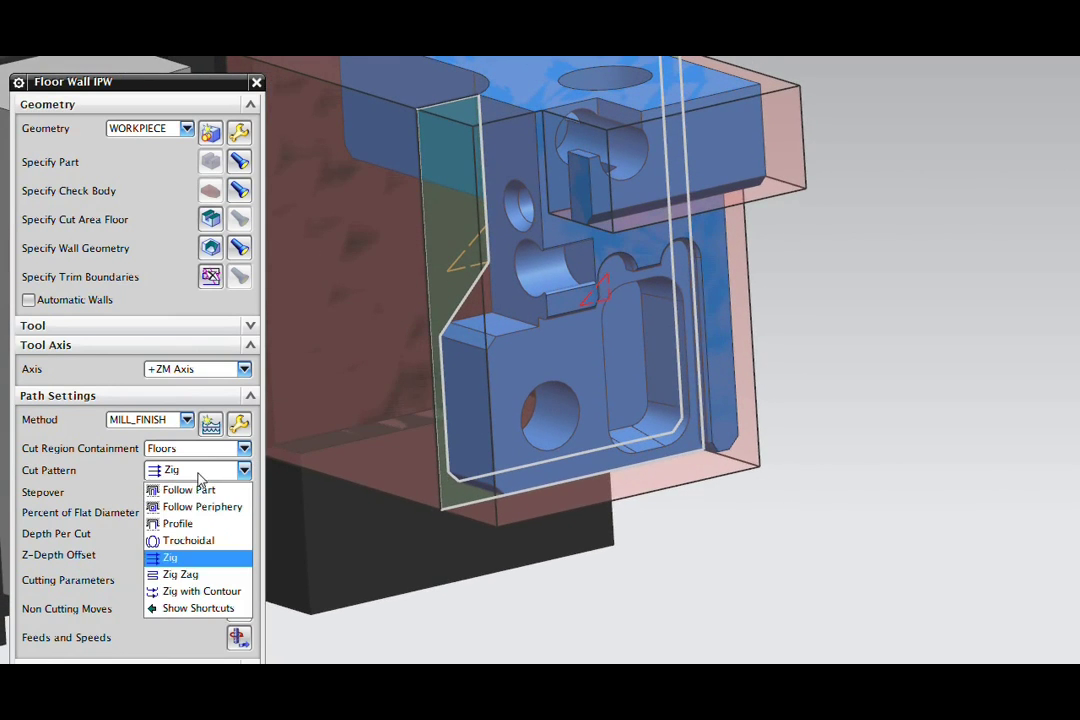
click(175, 521)
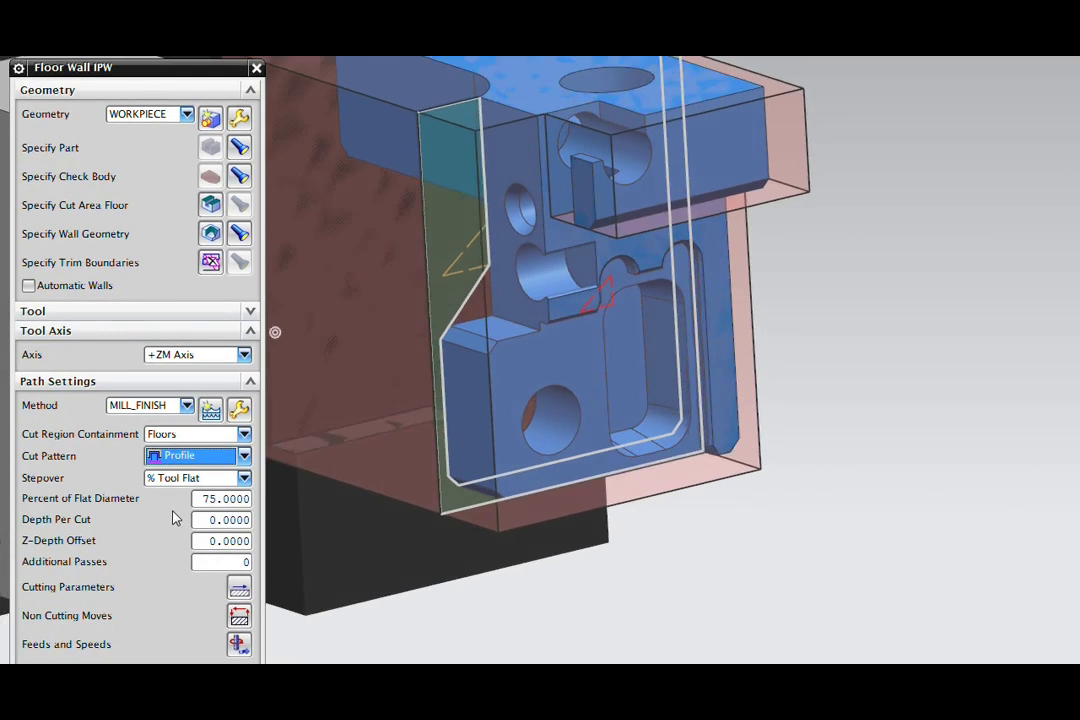
Set the Z-depth offset of the lower profile operation to 0.02.
click(230, 540)
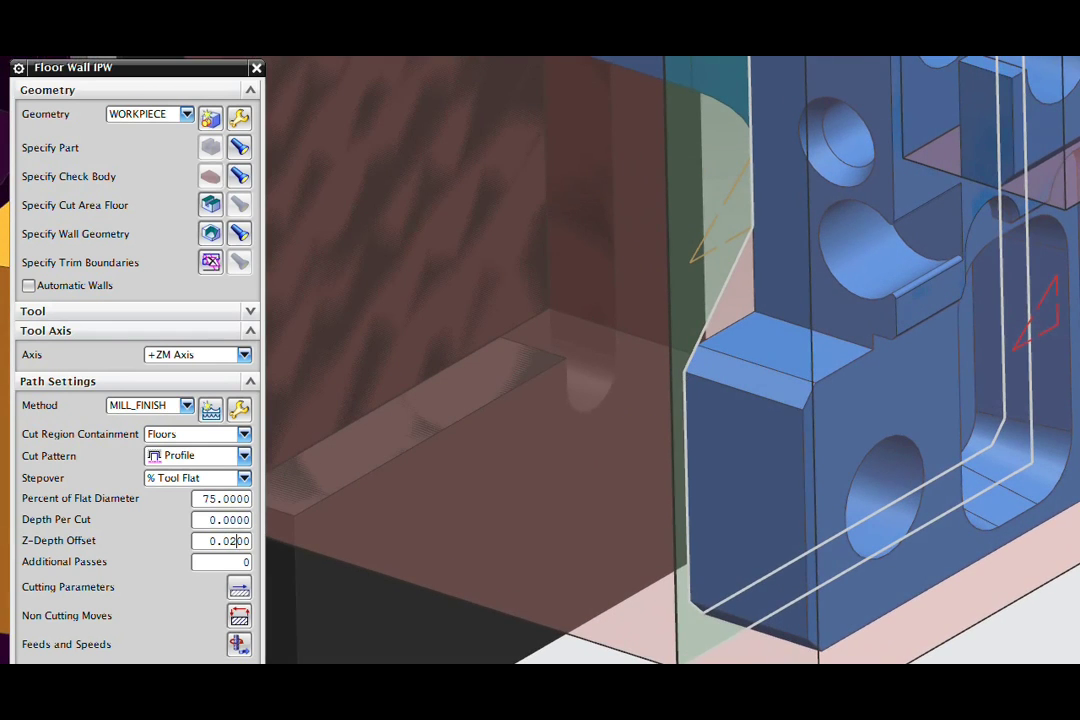
key(Return)
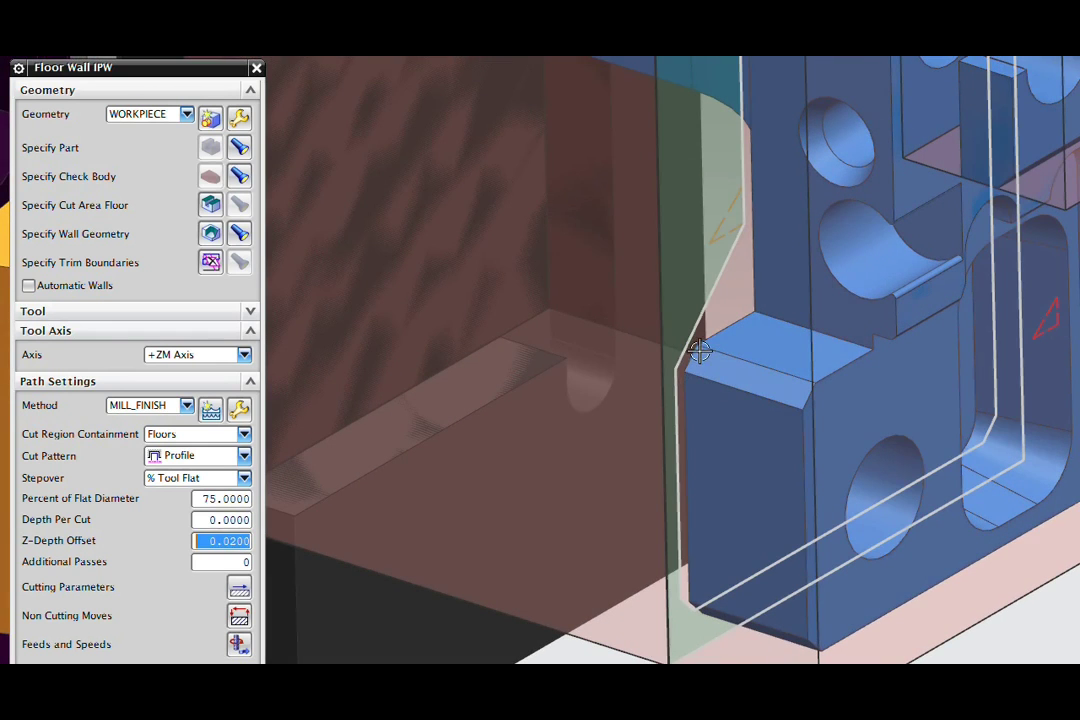
ctrl+middle_drag(726, 370, 693, 340)
mouse_move(648, 468)
middle_down()
mouse_move(622, 429)
mouse_move(641, 398)
mouse_move(288, 617)
middle_up()
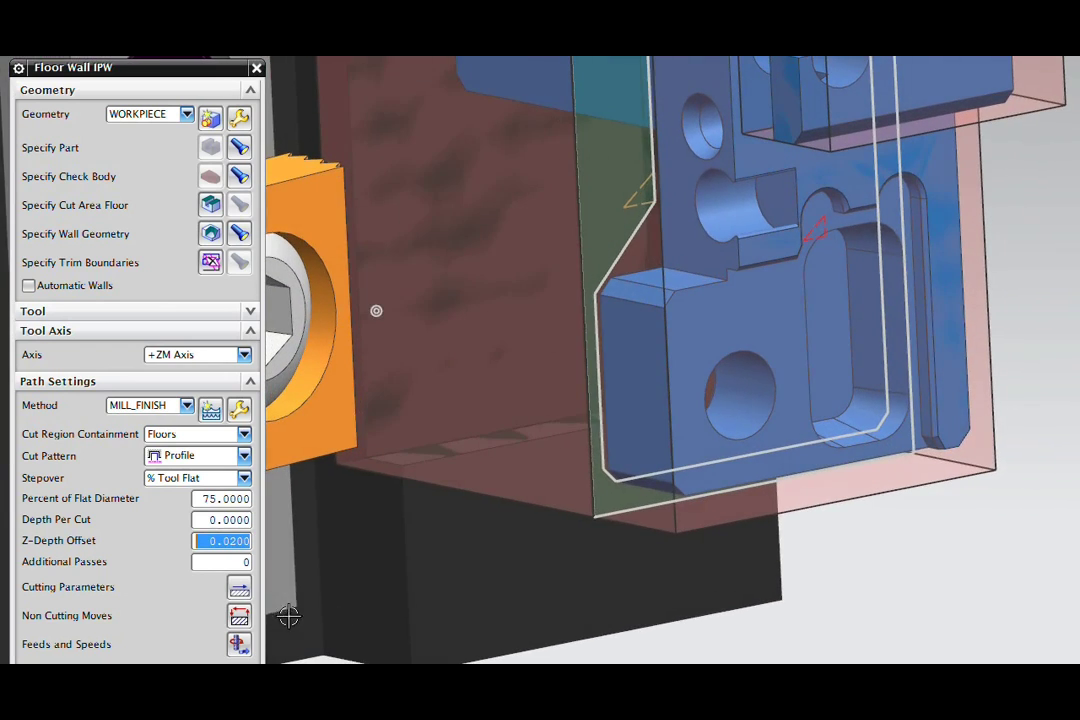
Open the tool overhang value in the containment cutting parameters for editing, and accept the cutting parameters.
click(239, 590)
click(165, 110)
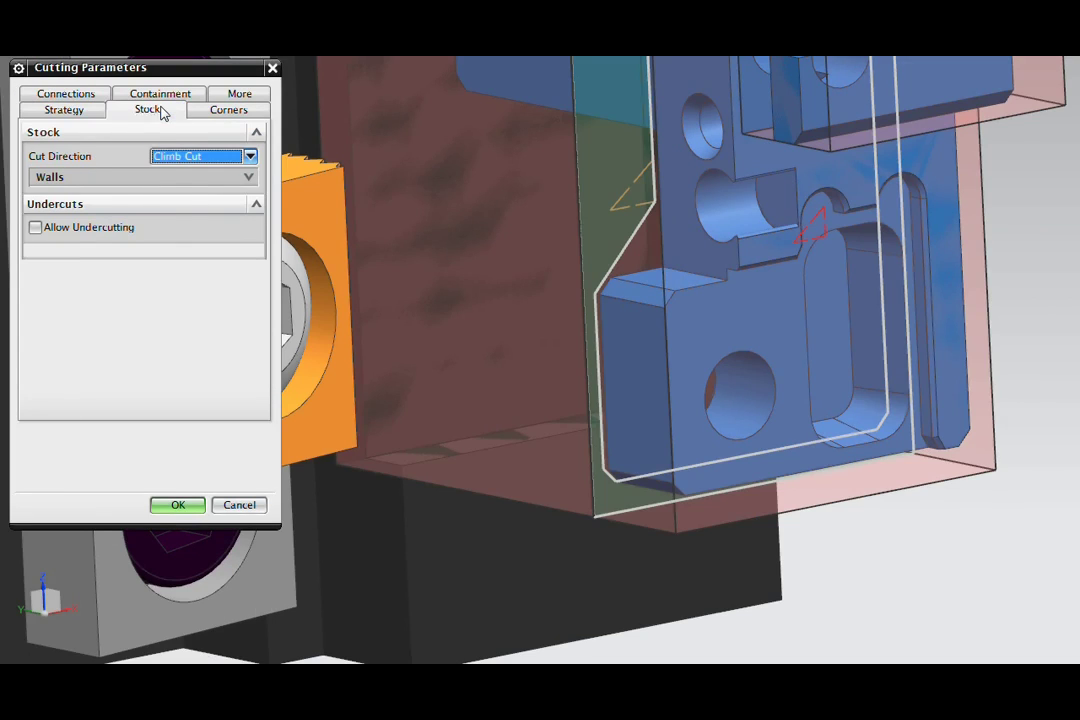
click(160, 93)
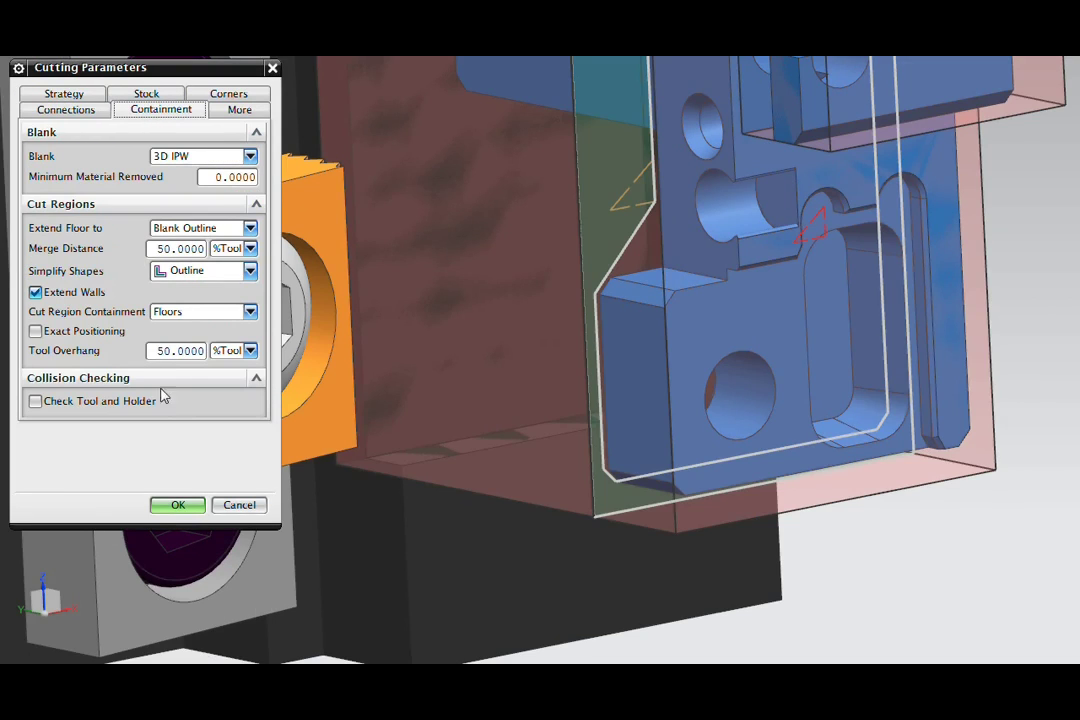
double_click(172, 350)
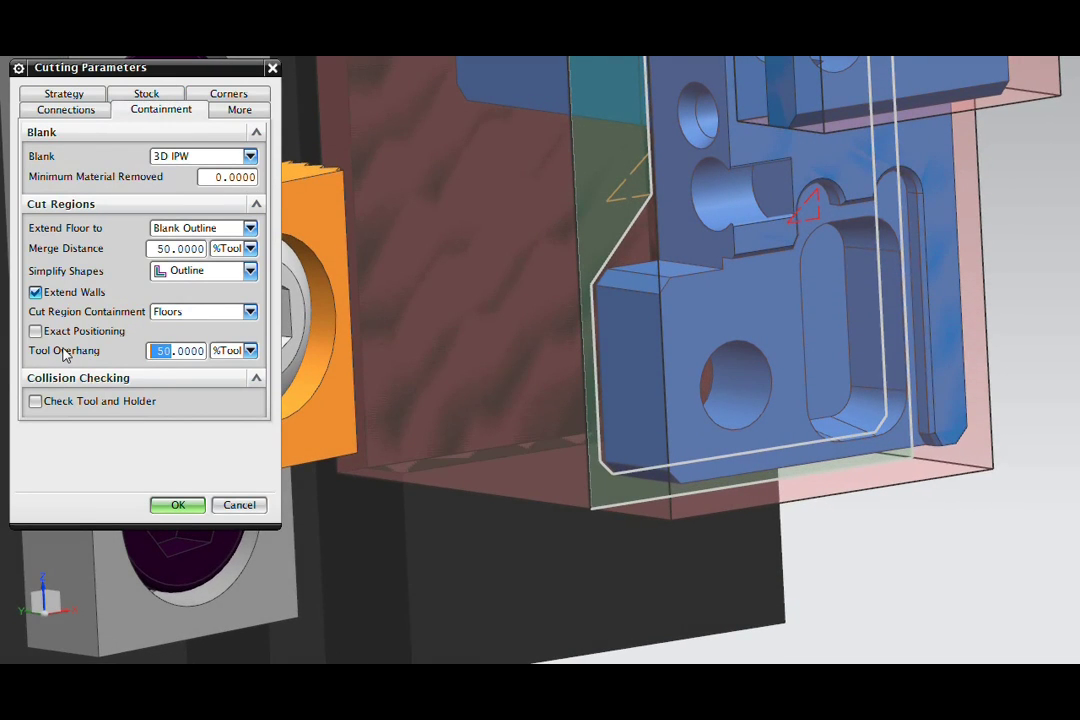
mouse_move(65, 355)
click(178, 505)
Create a fourth Floor Wall IPW operation with WORKPIECE and MILL_FINISH, and specify the lower block's small upper ledge face as cut area floor.
scroll(372, 317, down, 1)
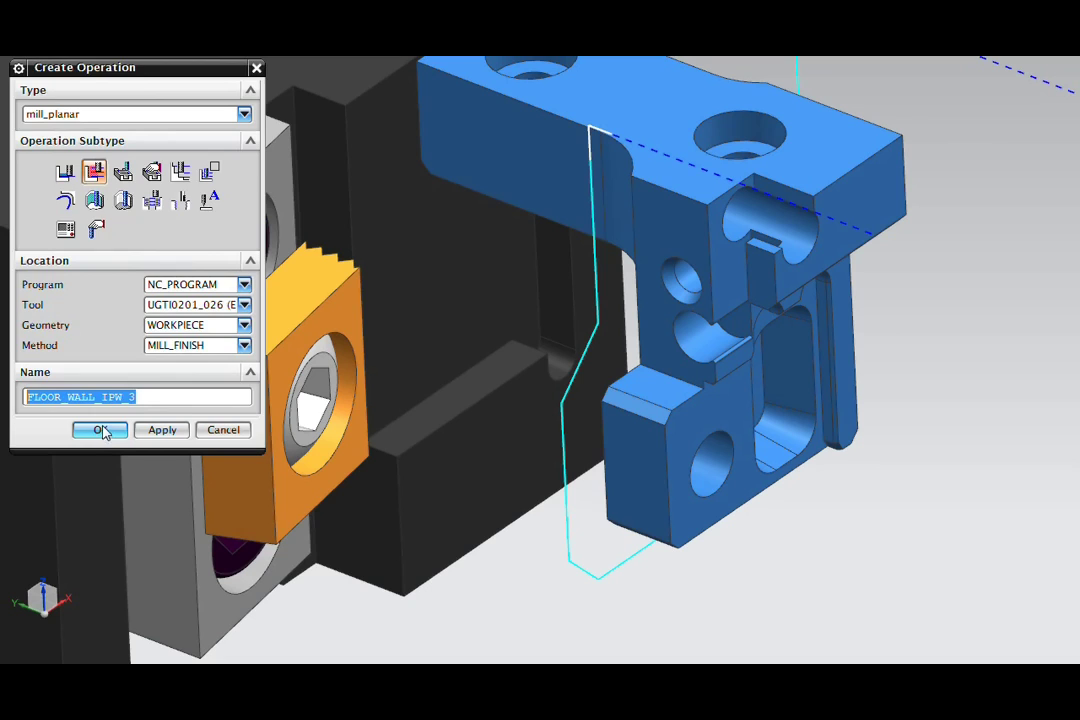
click(100, 430)
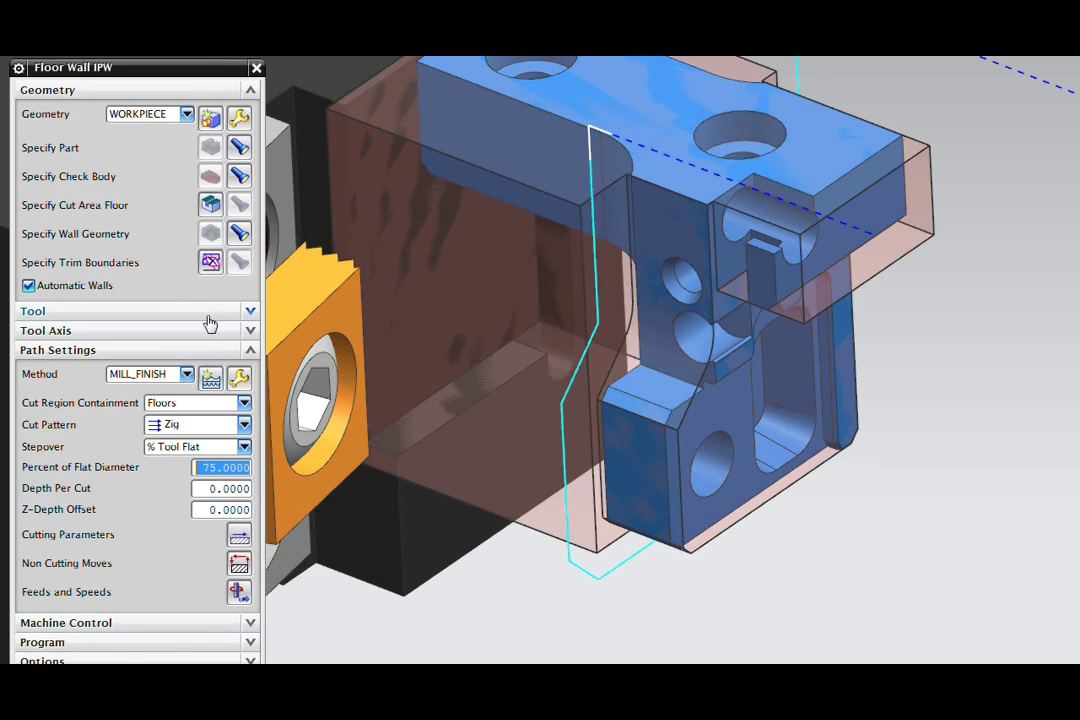
click(209, 205)
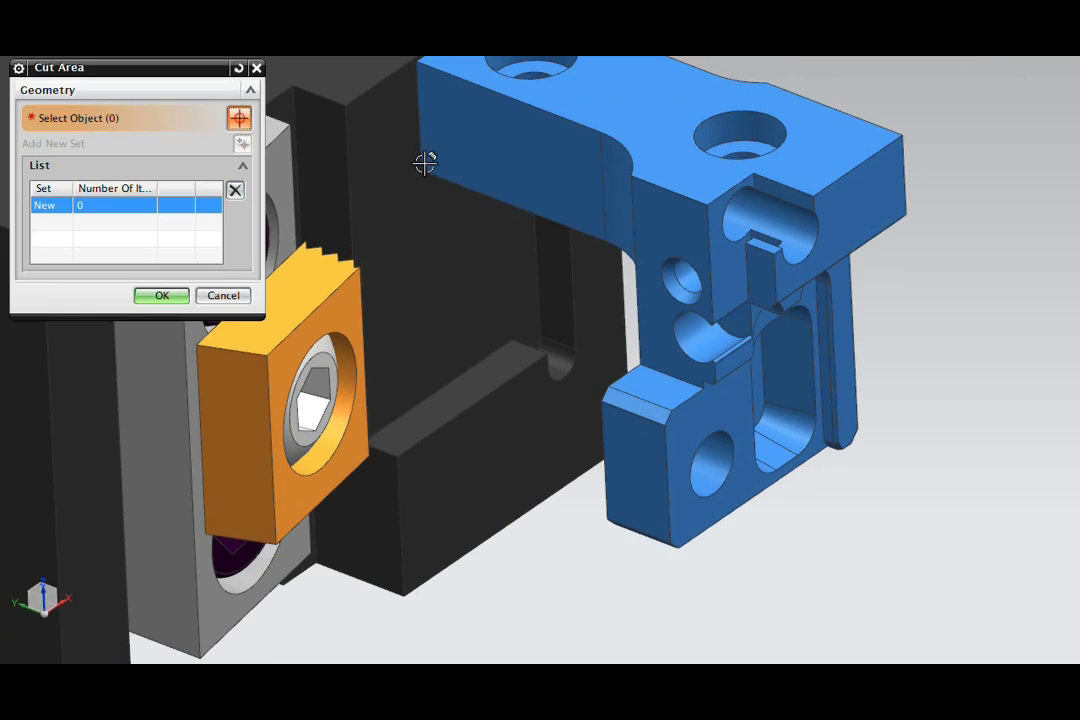
click(639, 378)
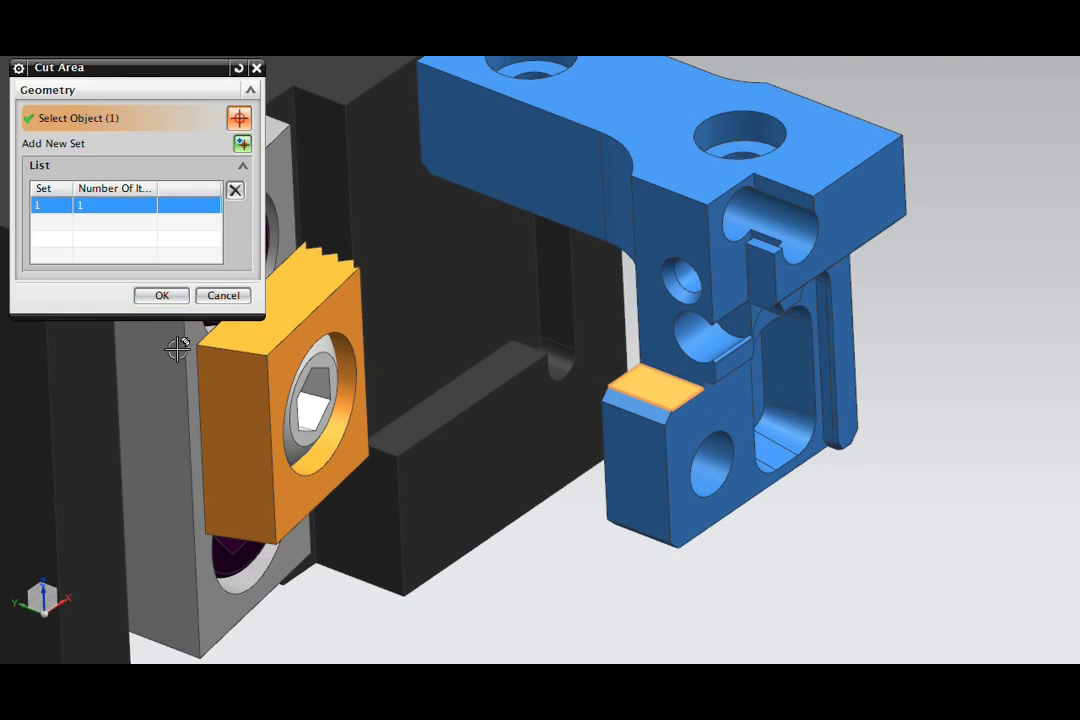
click(163, 297)
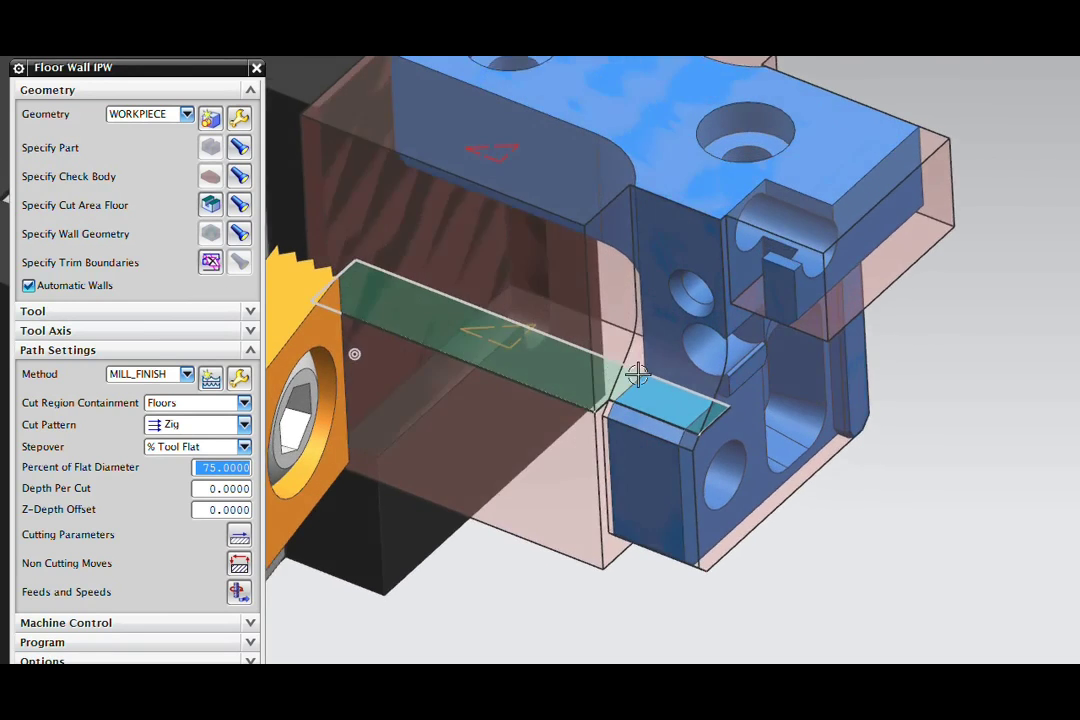
Turn off Automatic Walls and specify the vertical face with the two holes above the ledge as wall geometry.
click(78, 287)
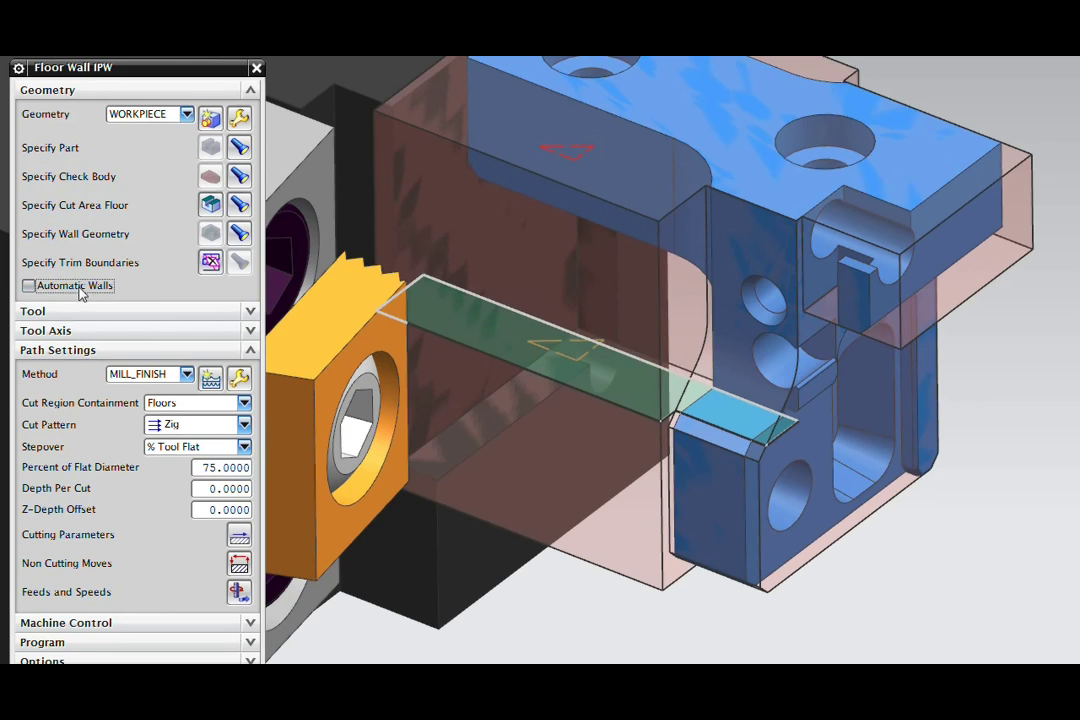
click(210, 235)
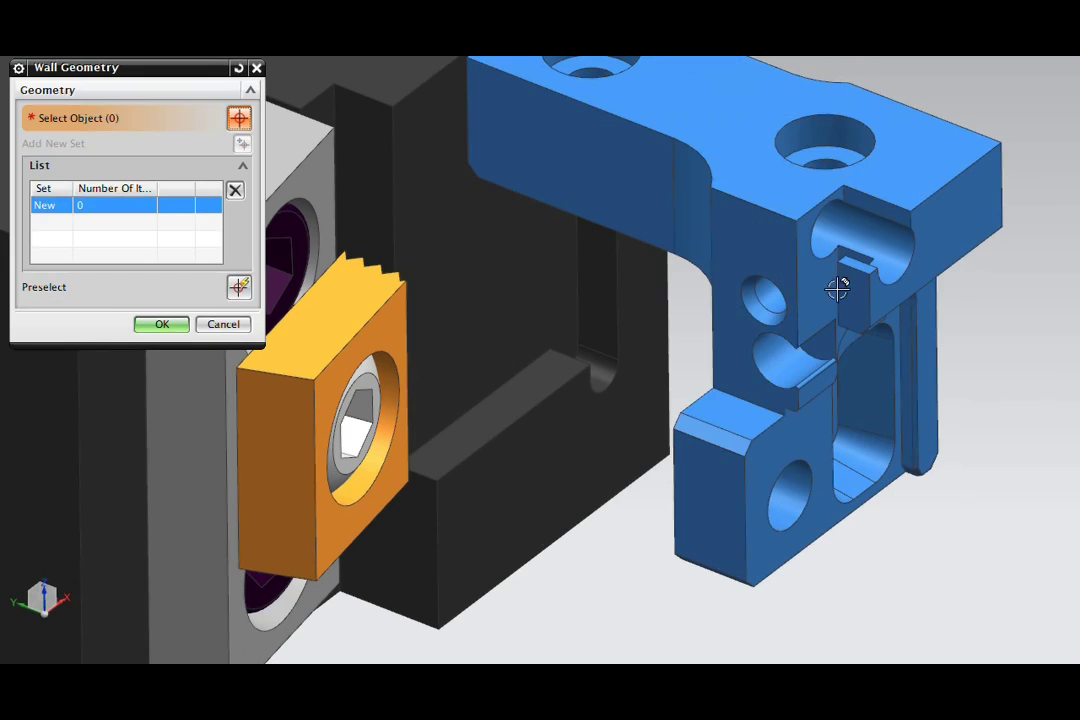
click(726, 309)
click(158, 325)
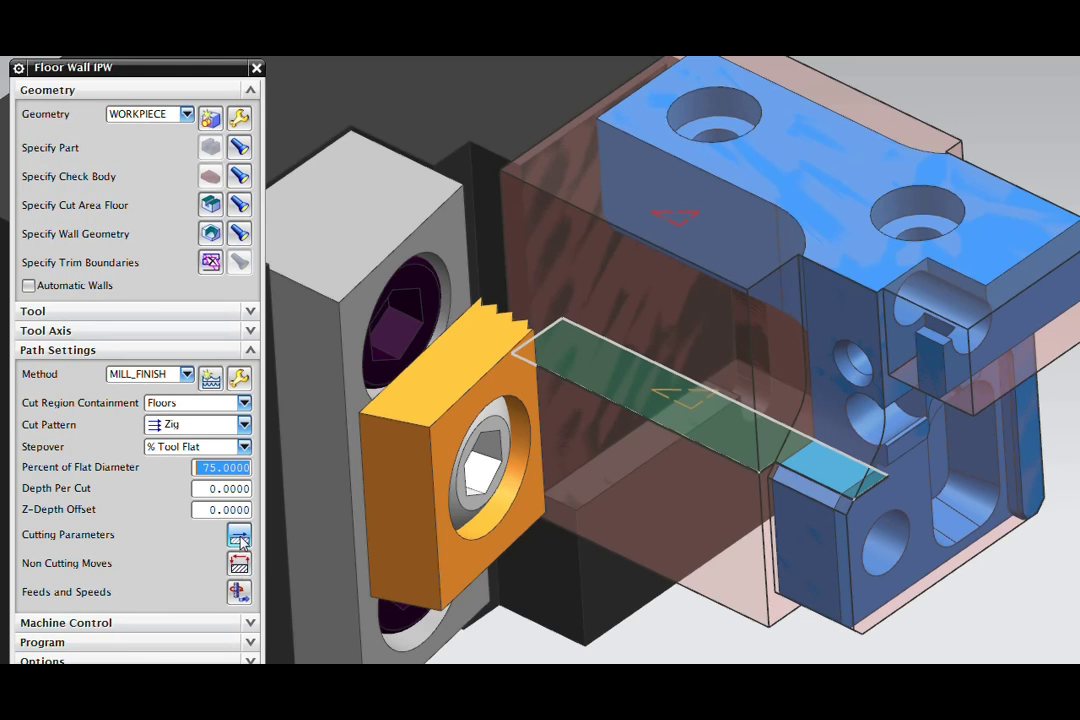
Set the ledge operation's check stock to 0.2 and its depth per cut to 0.15.
click(239, 535)
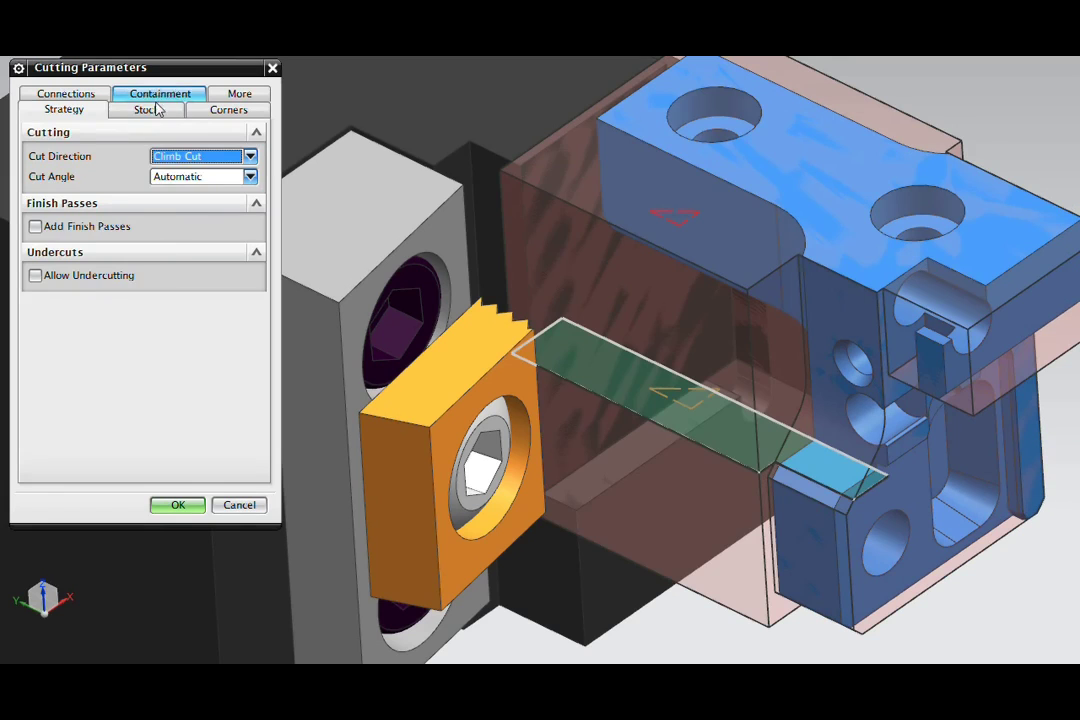
click(157, 111)
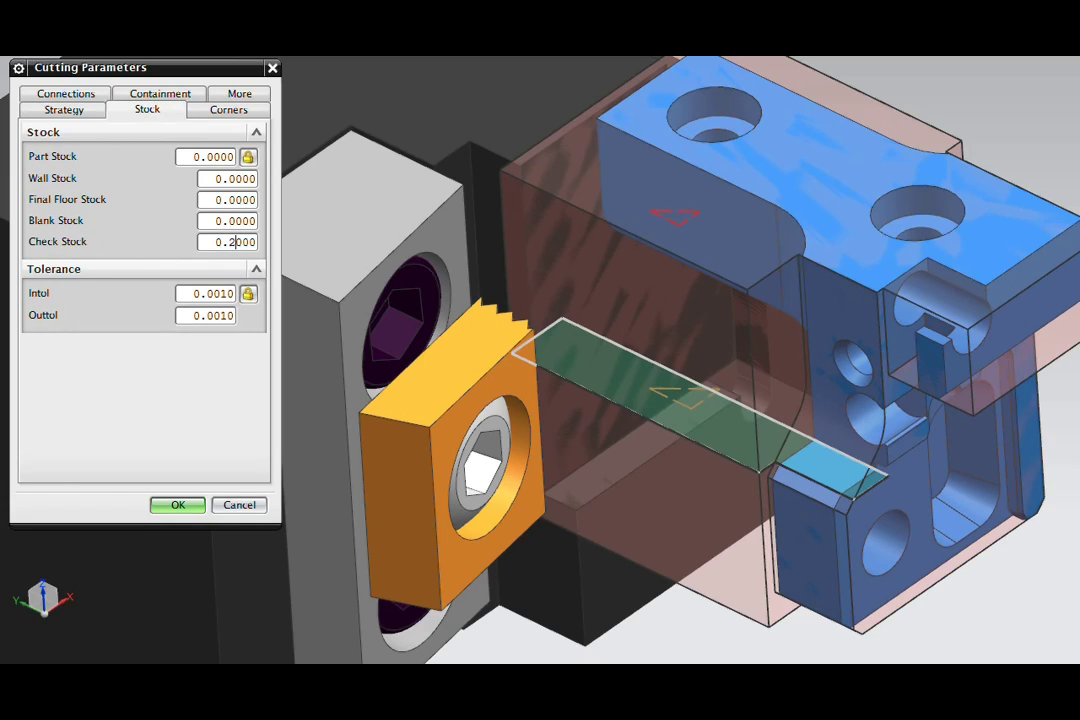
click(178, 504)
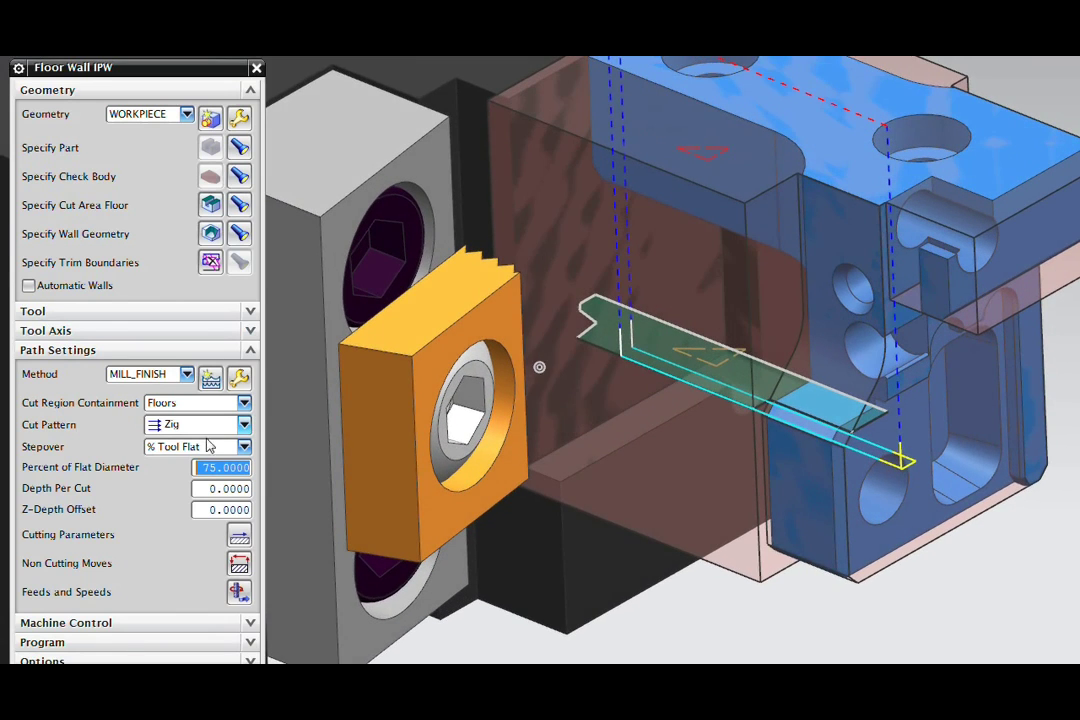
click(230, 488)
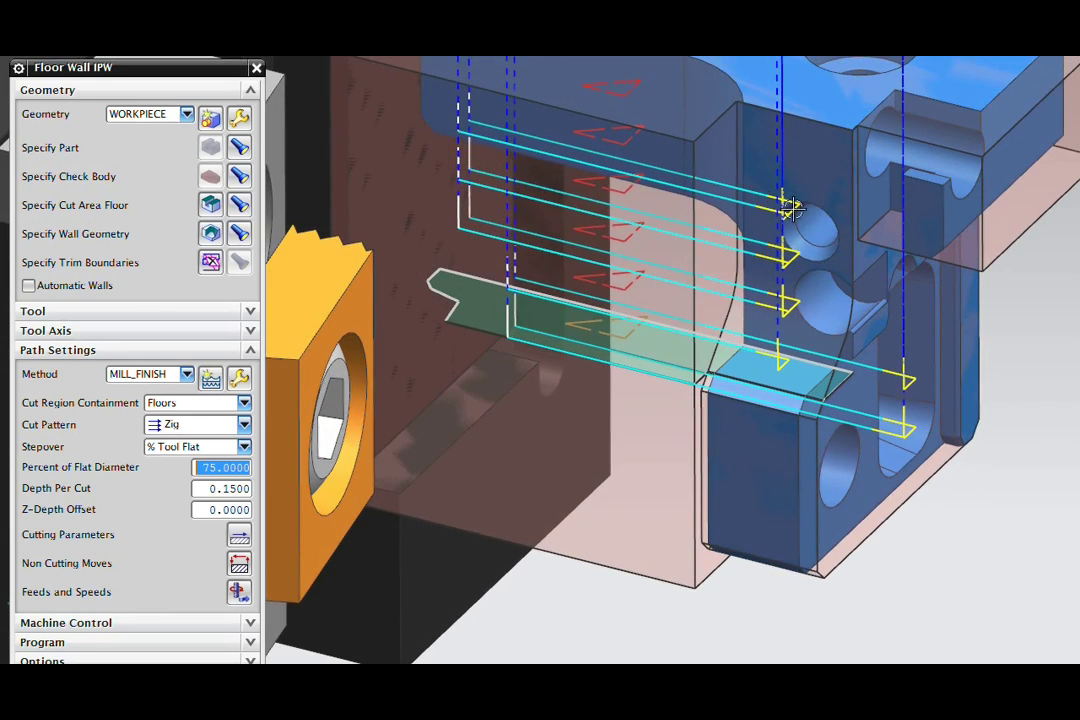
middle_drag(790, 150, 789, 206)
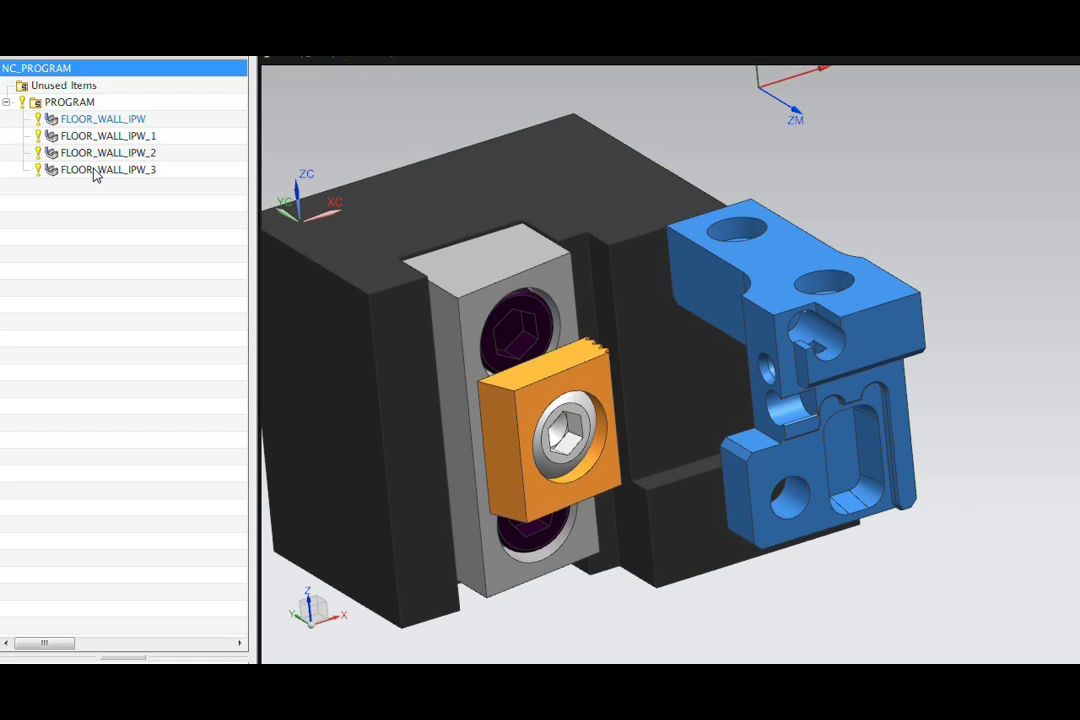
Move FLOOR_WALL_IPW_3 ahead of FLOOR_WALL_IPW_2 in the program order and regenerate both operations.
drag(95, 175, 97, 157)
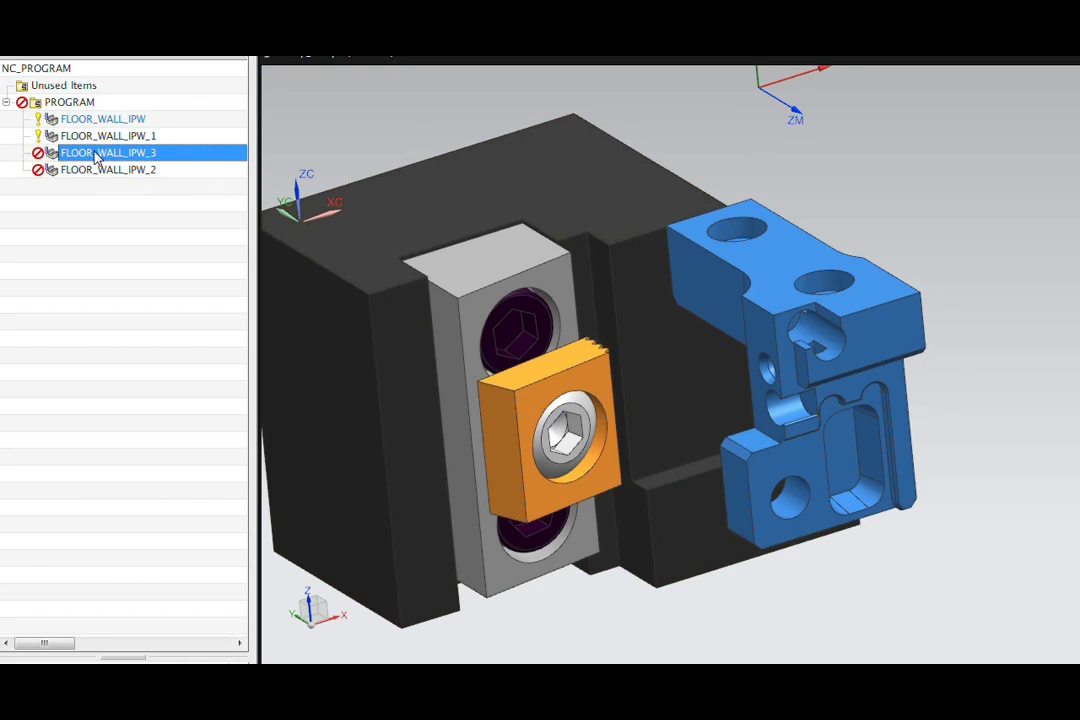
ctrl+click(97, 170)
right_click(90, 172)
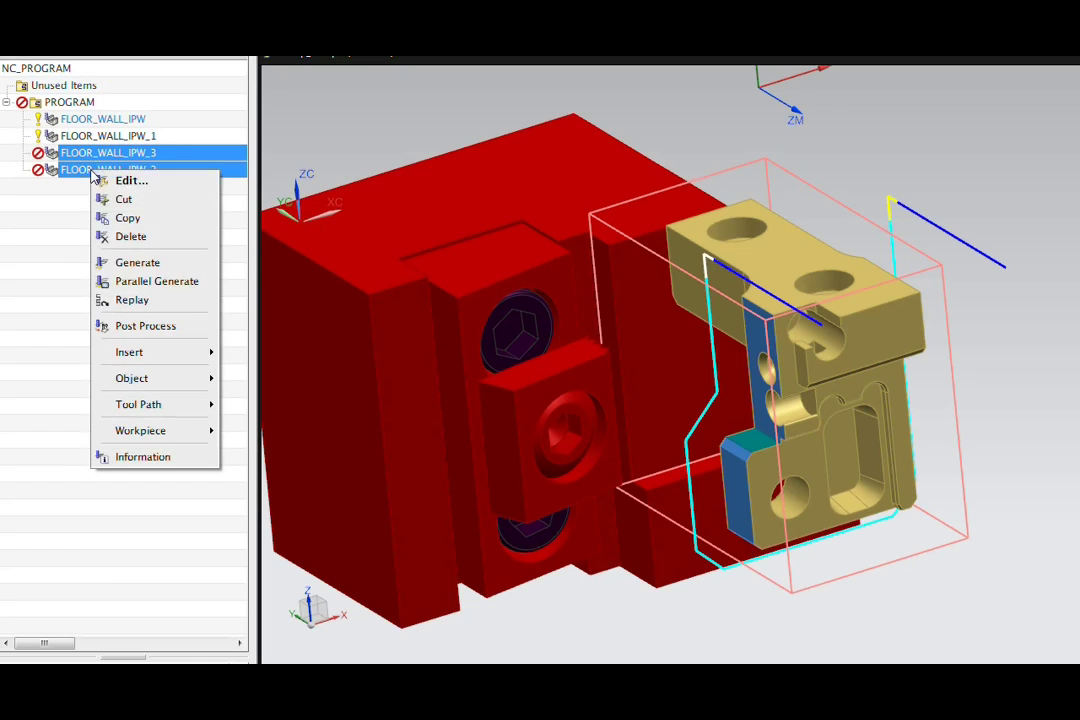
click(136, 262)
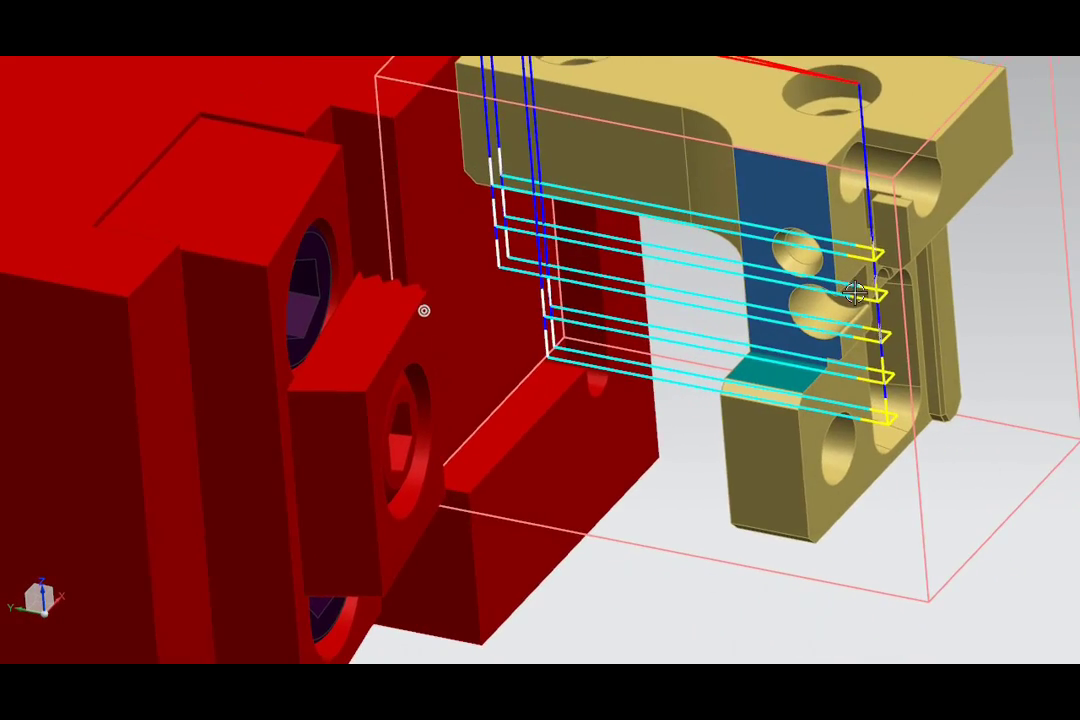
Examine the regenerated toolpaths above the ledge and around the lower profile from several angles.
middle_drag(866, 257, 865, 260)
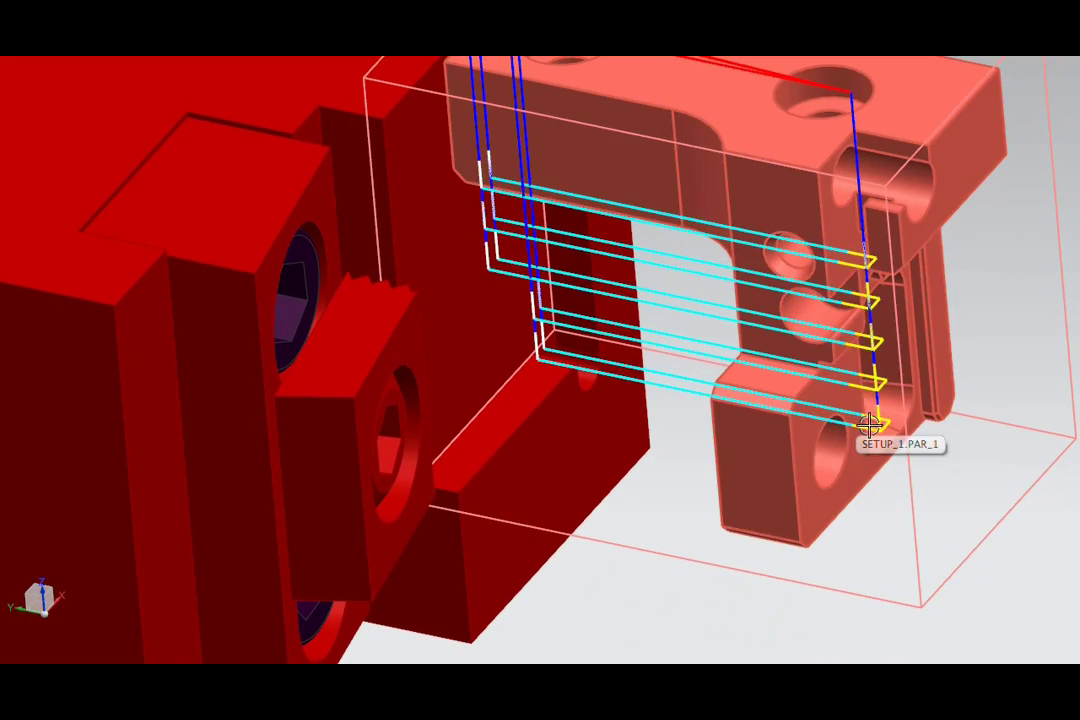
middle_drag(882, 456, 872, 425)
middle_drag(865, 262, 847, 259)
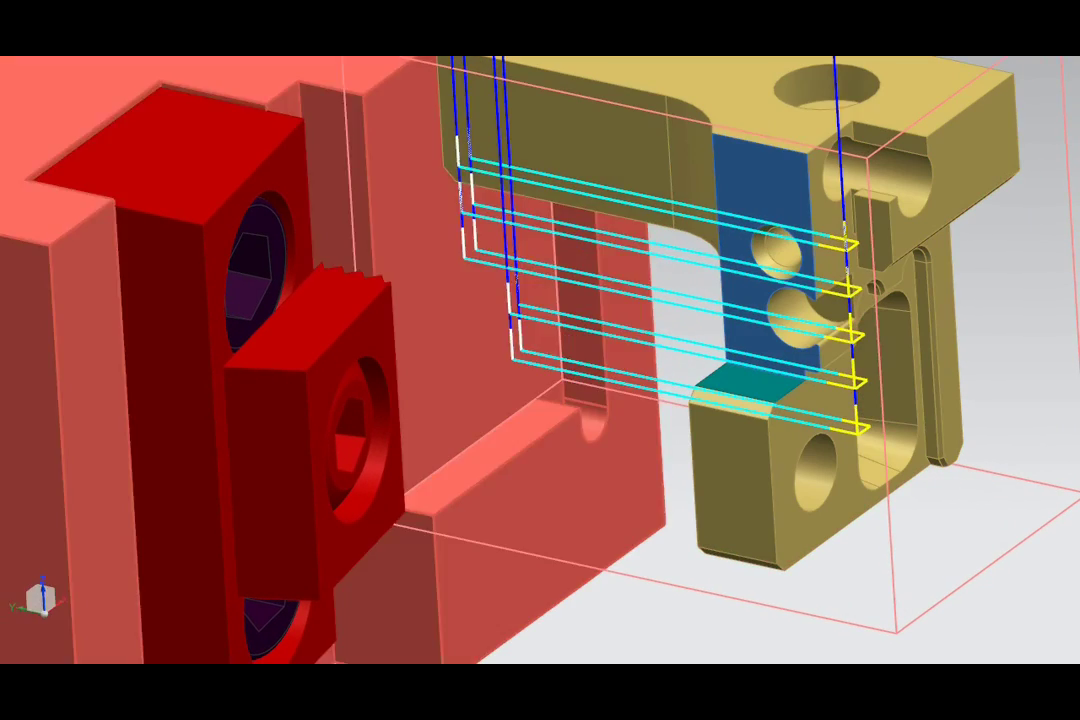
middle_drag(477, 361, 395, 385)
middle_drag(564, 407, 528, 388)
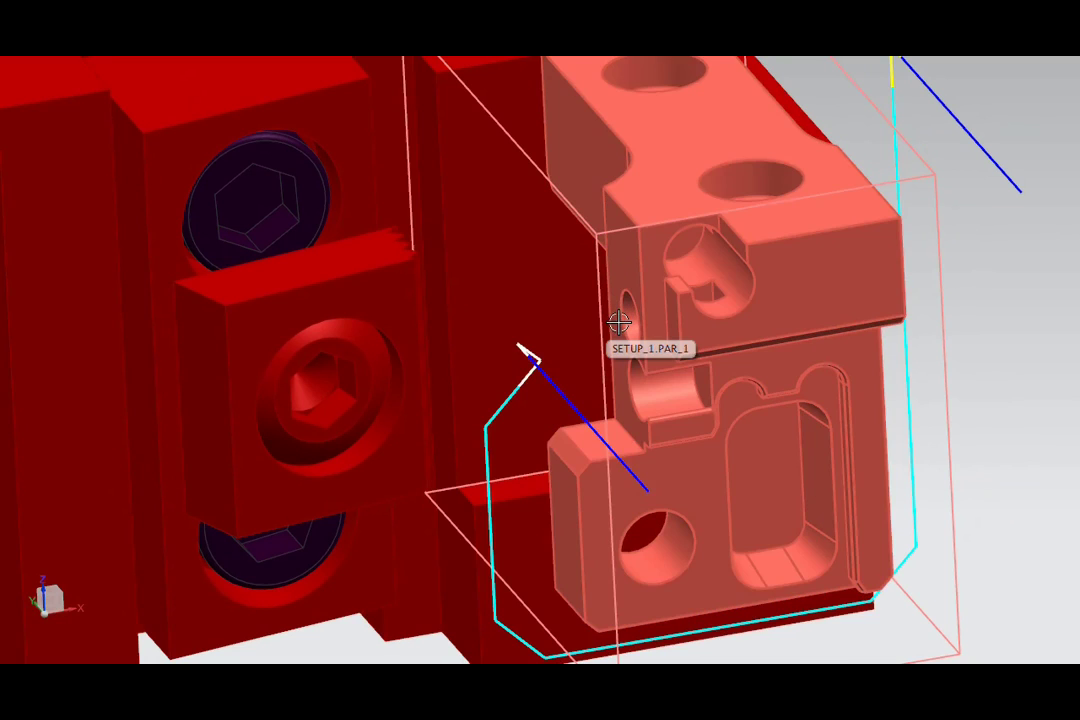
mouse_move(569, 234)
middle_down()
mouse_move(518, 383)
mouse_move(521, 360)
middle_up()
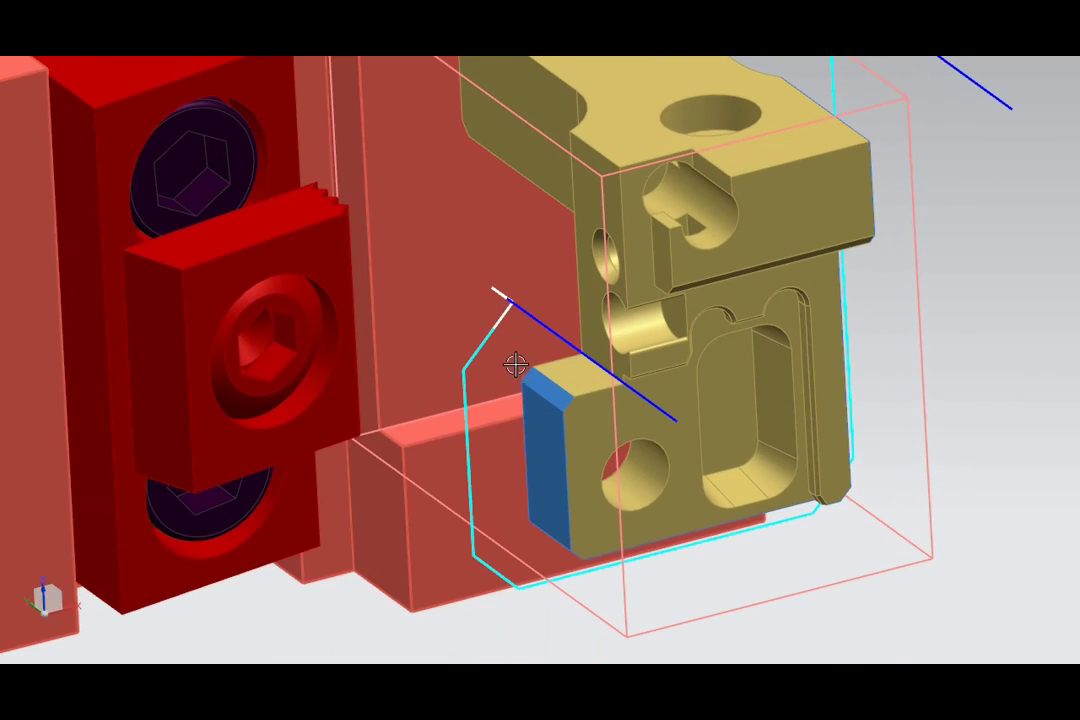
mouse_move(434, 369)
middle_down()
mouse_move(542, 337)
mouse_move(518, 357)
mouse_move(26, 268)
mouse_move(47, 253)
mouse_move(125, 268)
middle_up()
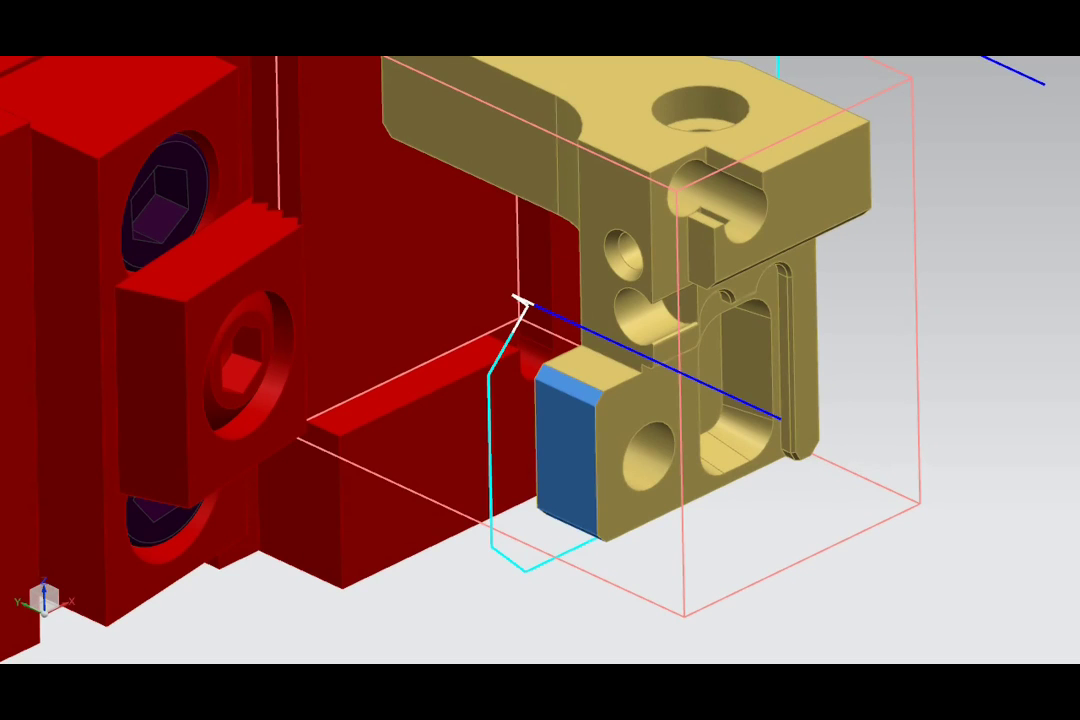
middle_drag(125, 268, 650, 303)
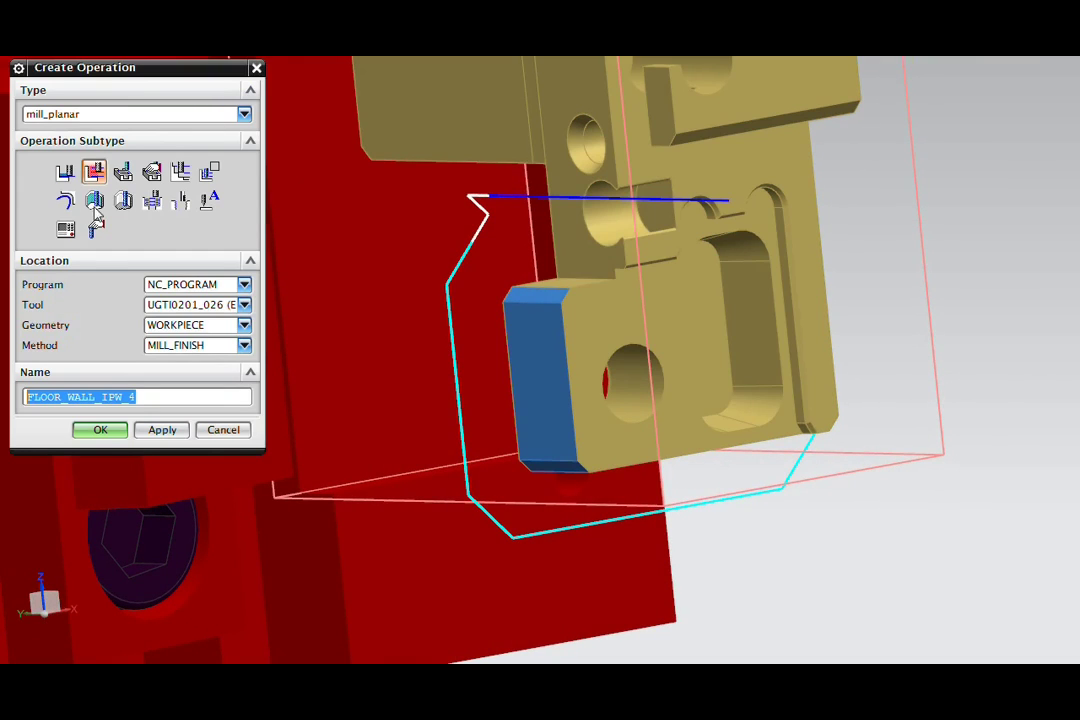
Create the Floor Wall IPW operation FLOOR_WALL_IPW_4 using the UGTI0201_011 1/4-inch end mill.
click(218, 306)
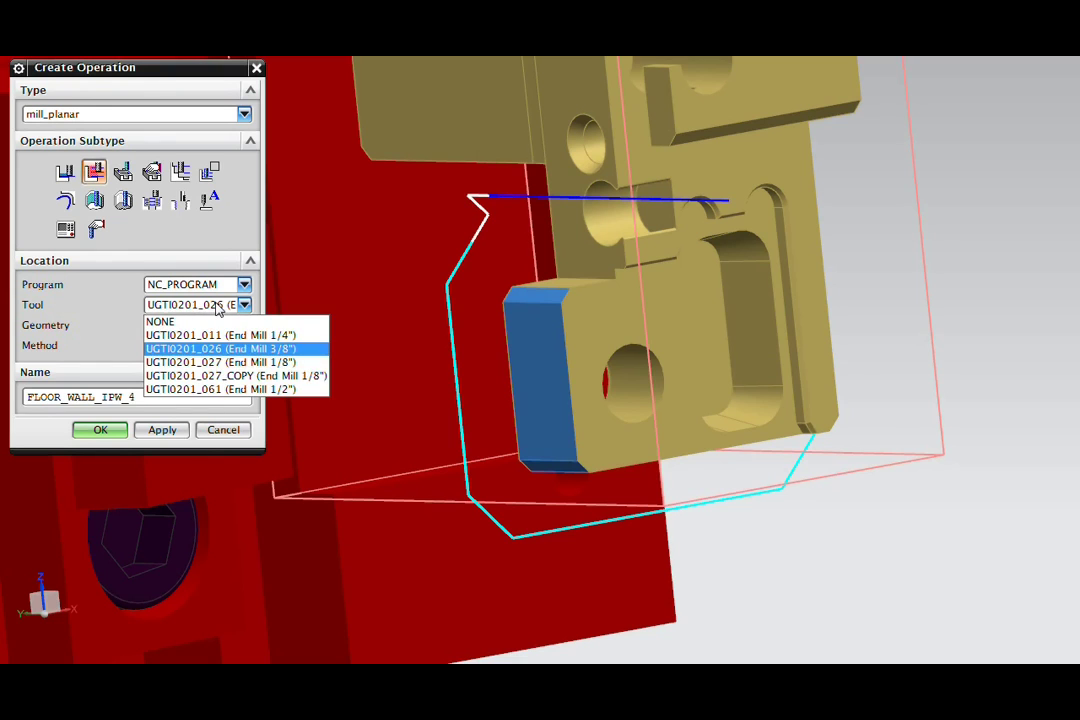
click(222, 335)
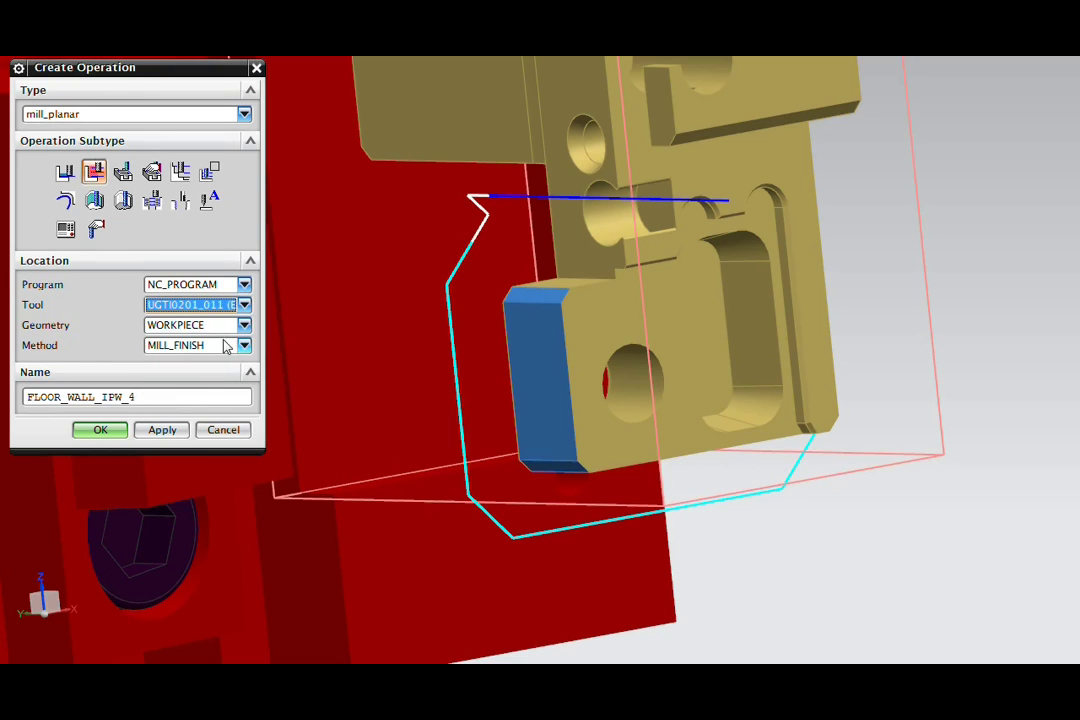
click(101, 430)
Specify the face surrounding the round hole and rounded pocket as the cut area floor, with a Follow Part cut pattern.
middle_drag(335, 292, 318, 334)
click(211, 205)
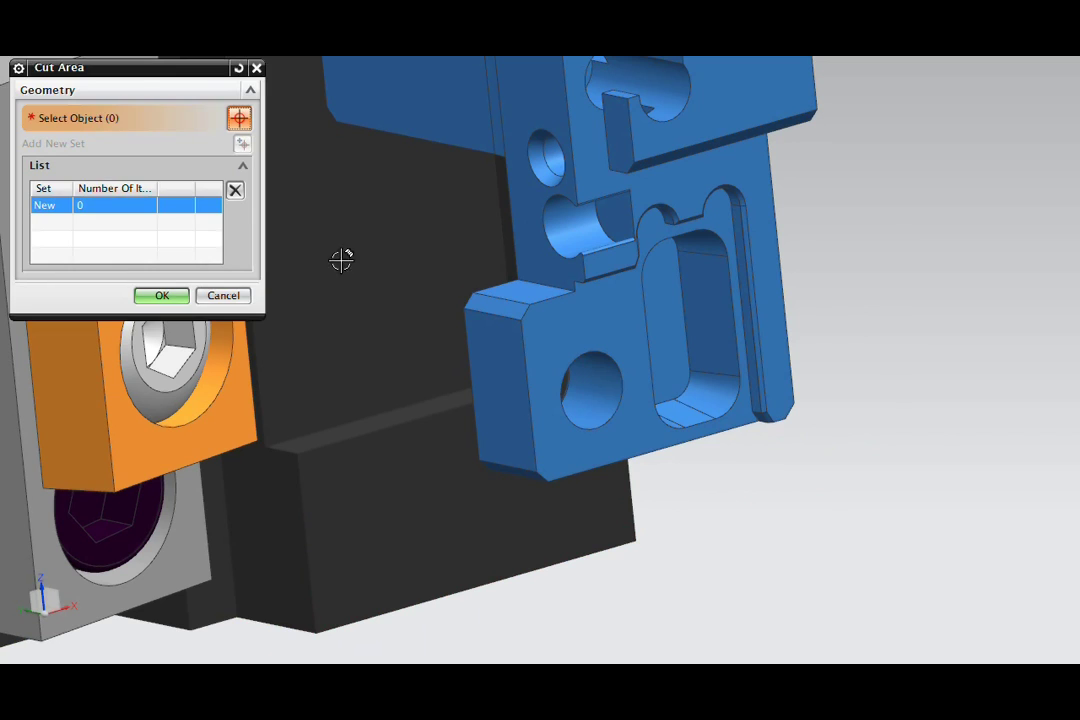
click(620, 318)
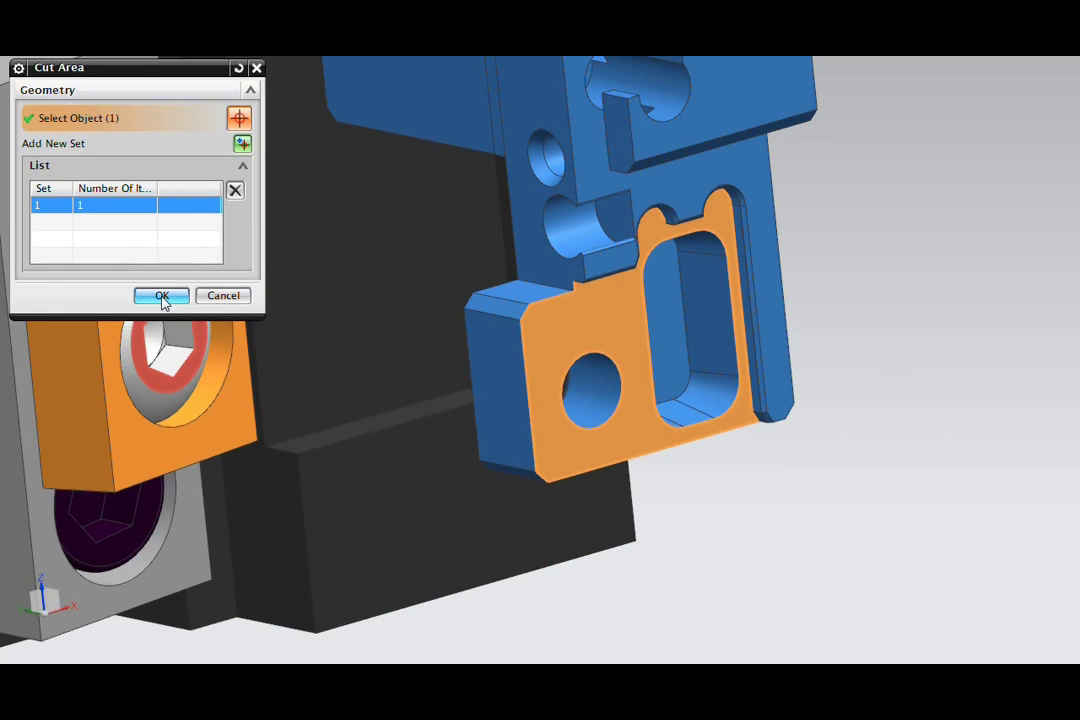
click(162, 296)
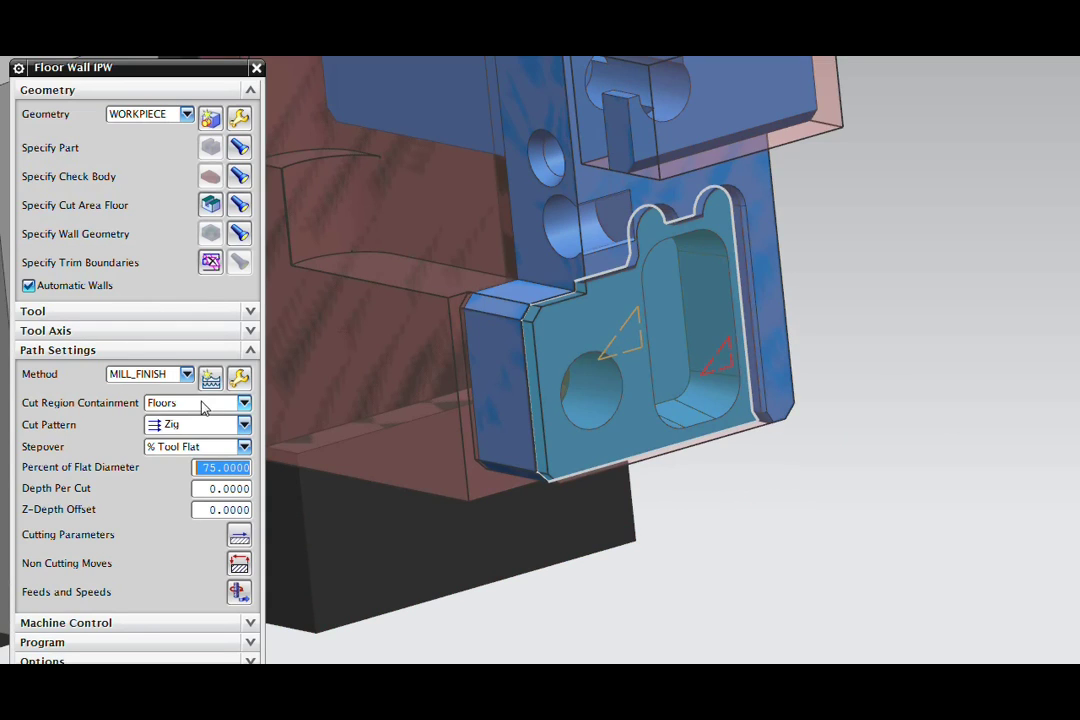
click(201, 427)
click(190, 444)
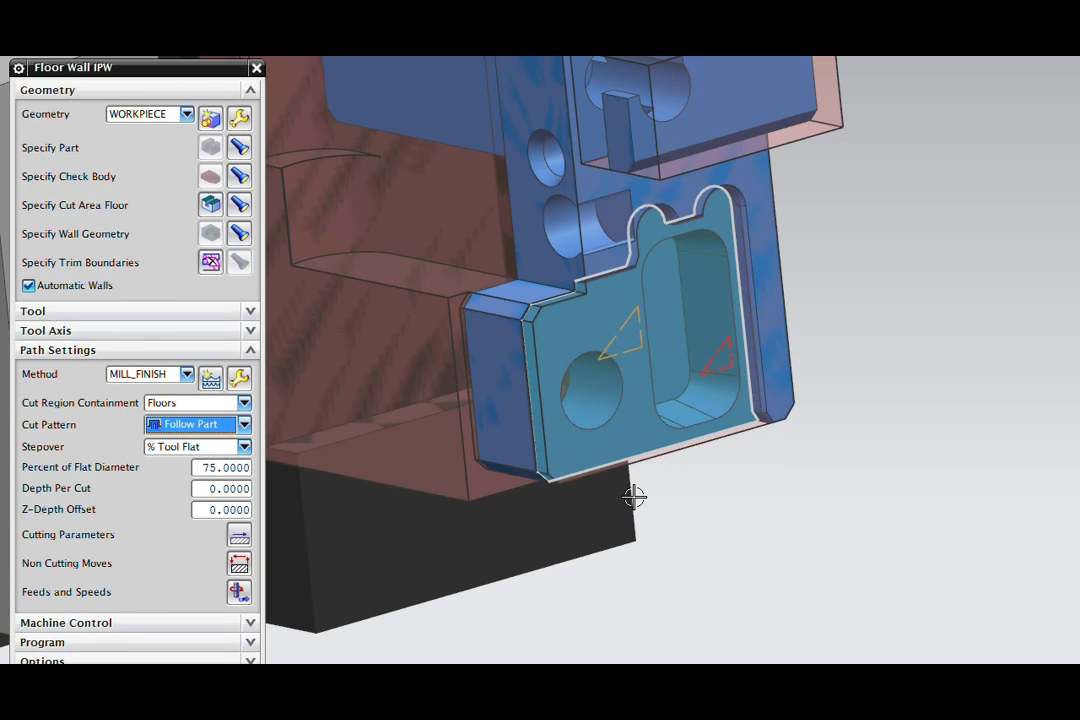
Set the containment tool overhang to 60% of the tool, and generate and accept the floor operation.
mouse_move(530, 483)
middle_down()
mouse_move(716, 494)
mouse_move(377, 477)
mouse_move(268, 566)
middle_up()
click(239, 535)
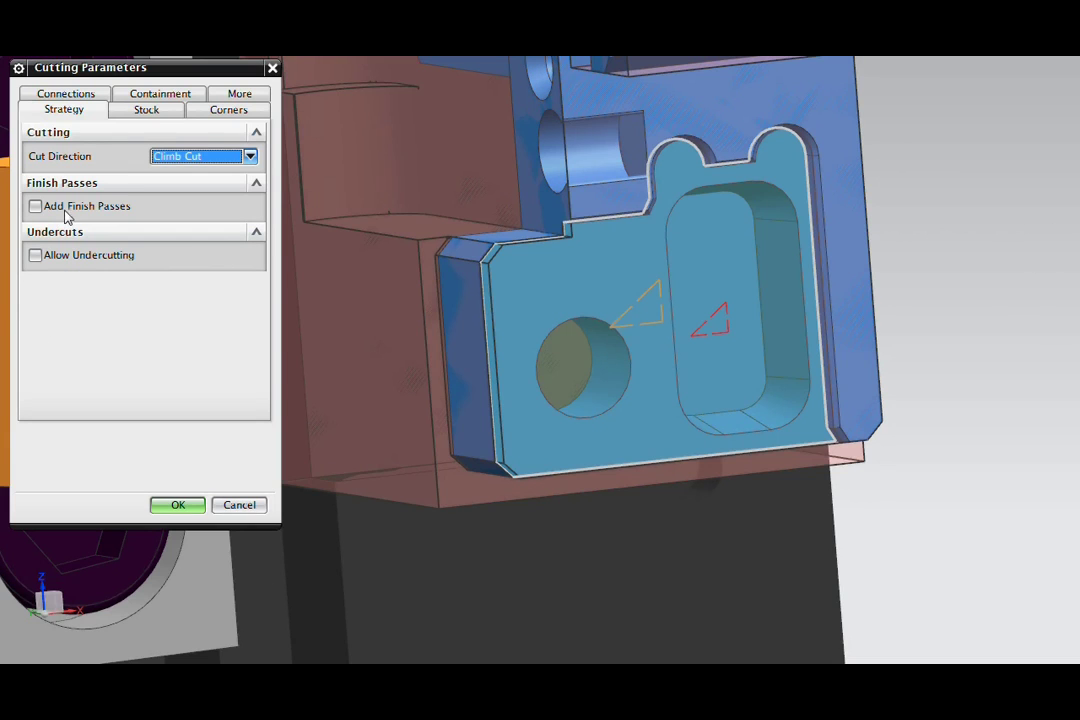
click(160, 95)
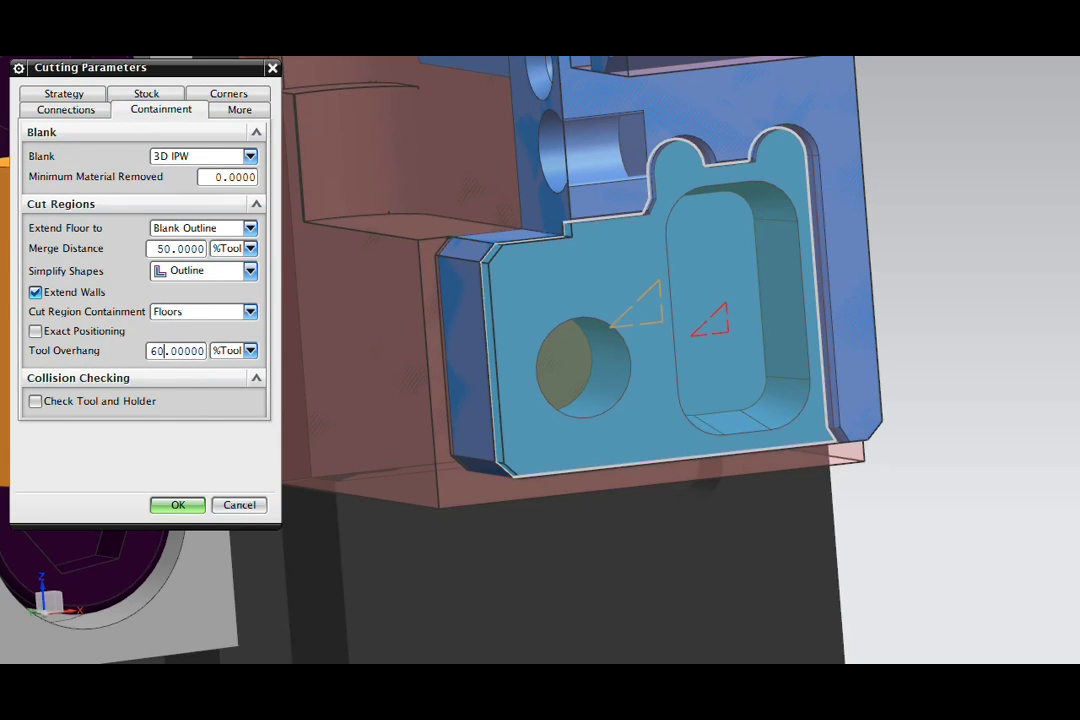
click(175, 505)
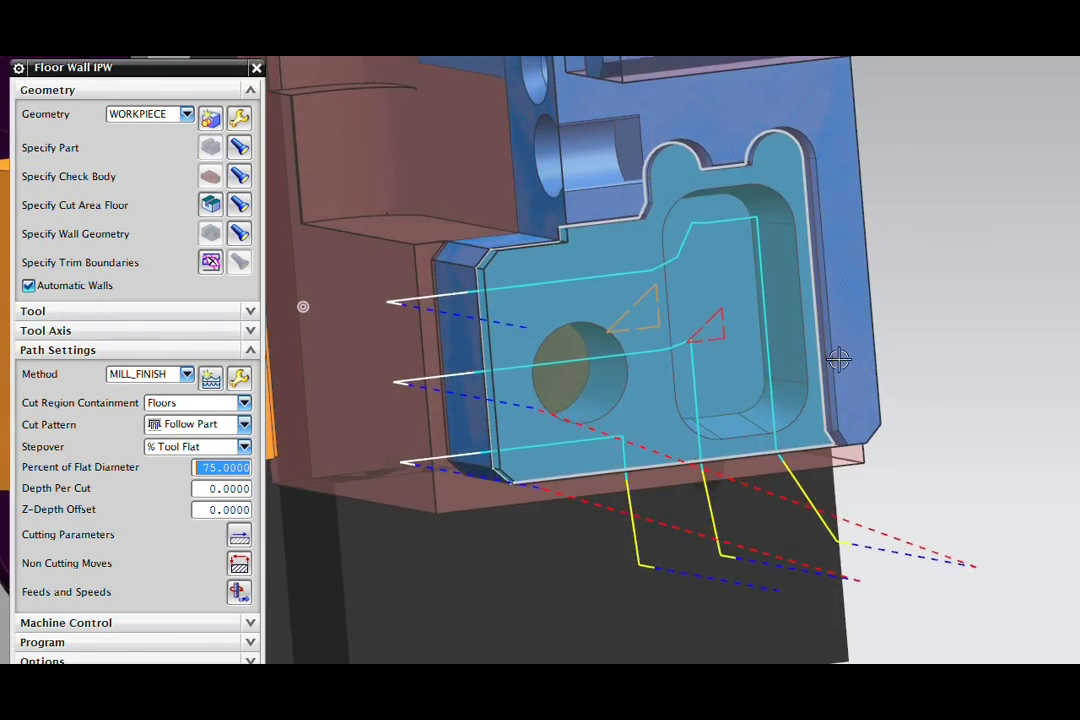
middle_drag(839, 359, 795, 318)
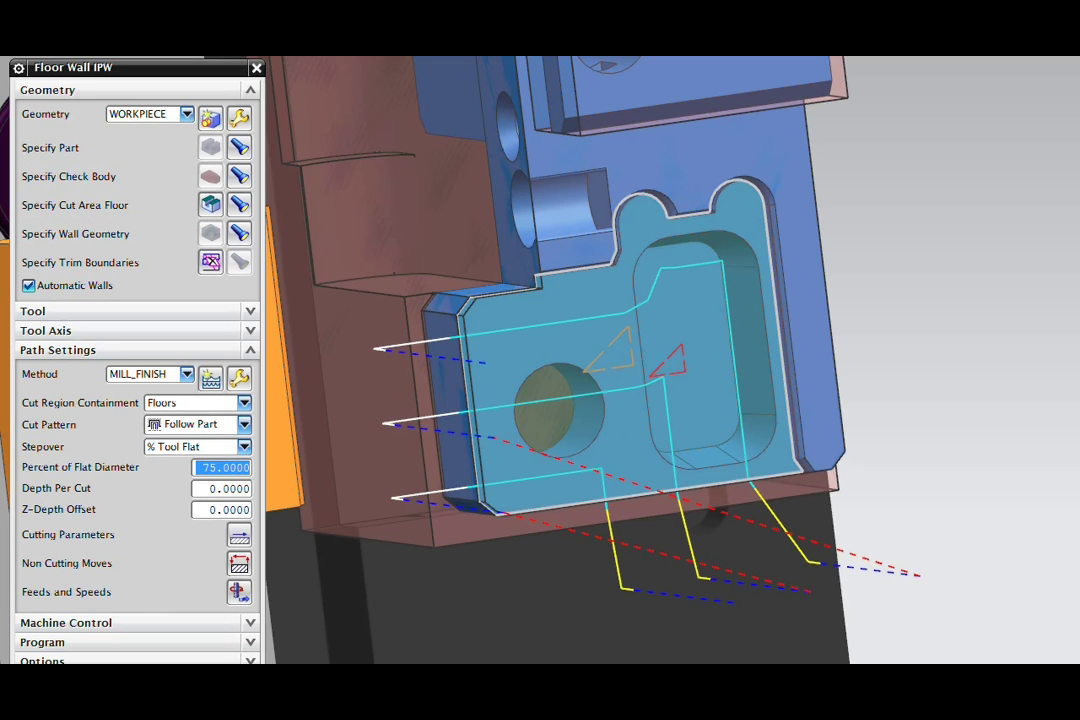
click(160, 702)
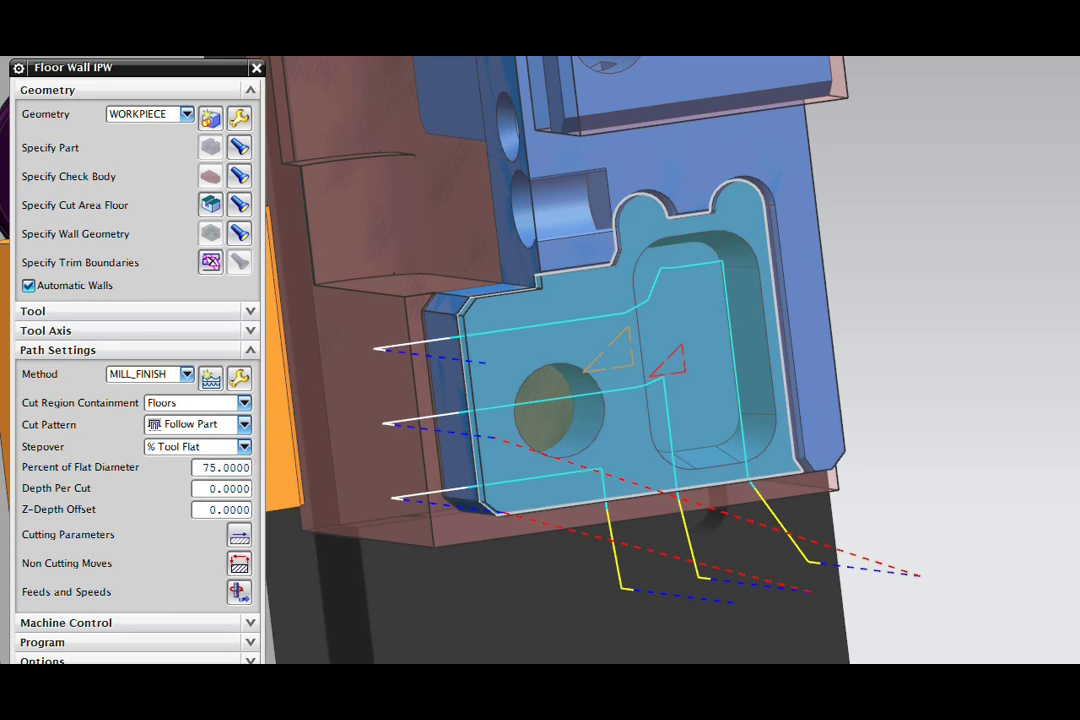
Switch the operation cutting the two small crescent floors above the pocket to a smaller end mill and generate its toolpath.
scroll(173, 405, down, 1)
middle_drag(319, 347, 315, 345)
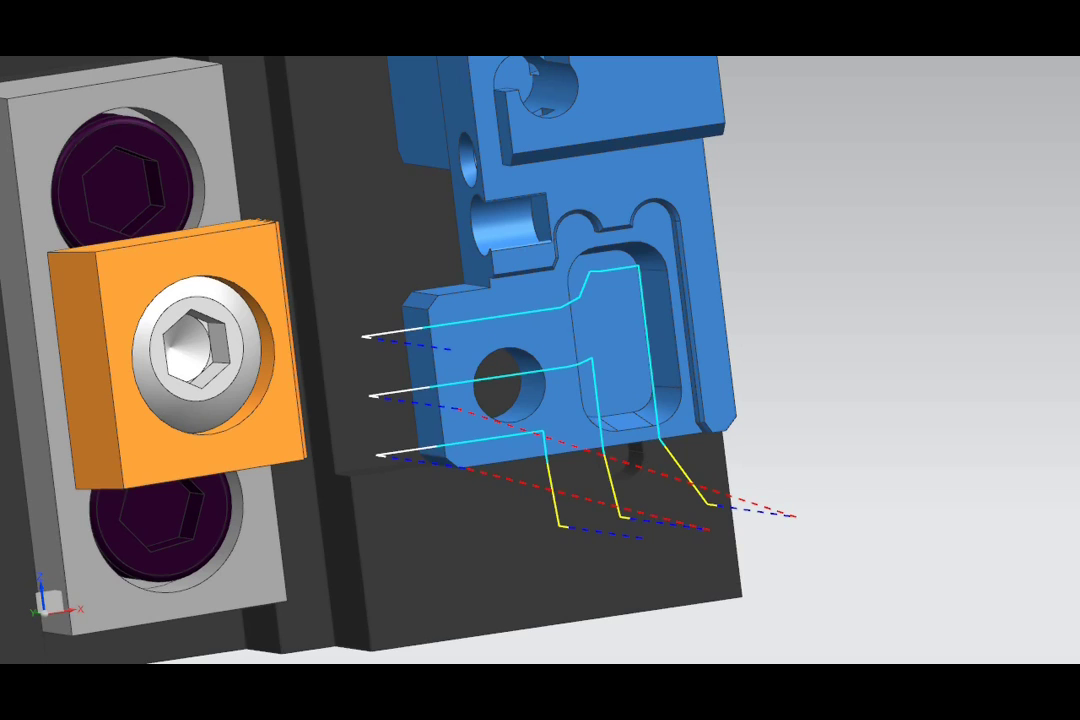
right_click(1, 197)
click(1, 264)
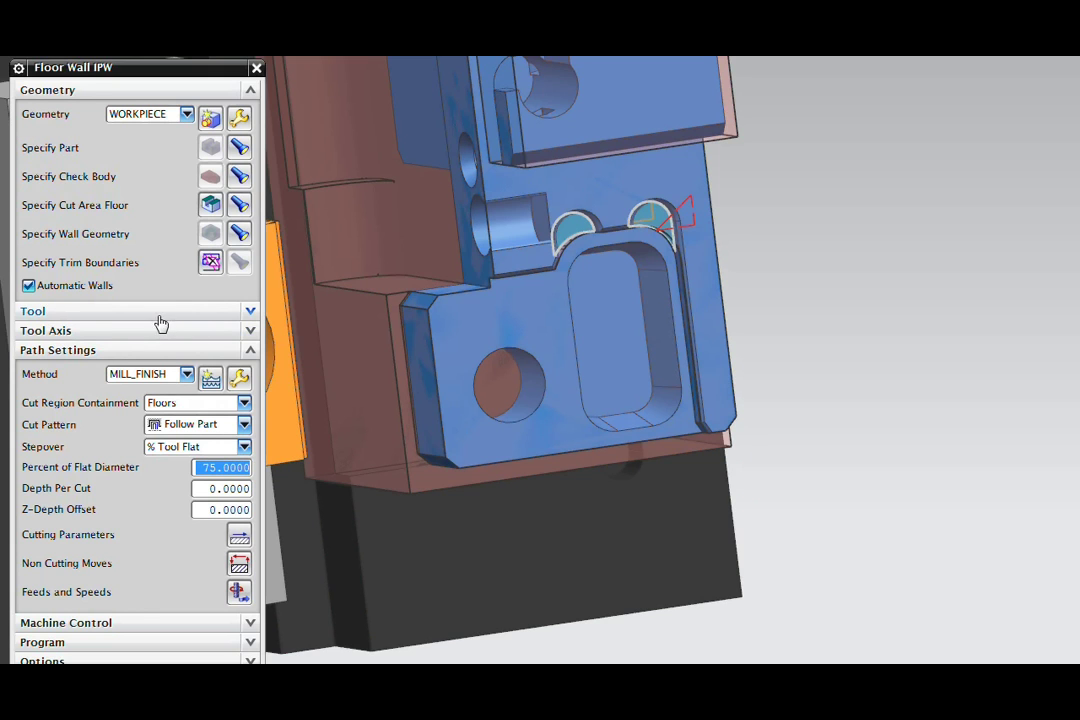
click(160, 318)
click(188, 307)
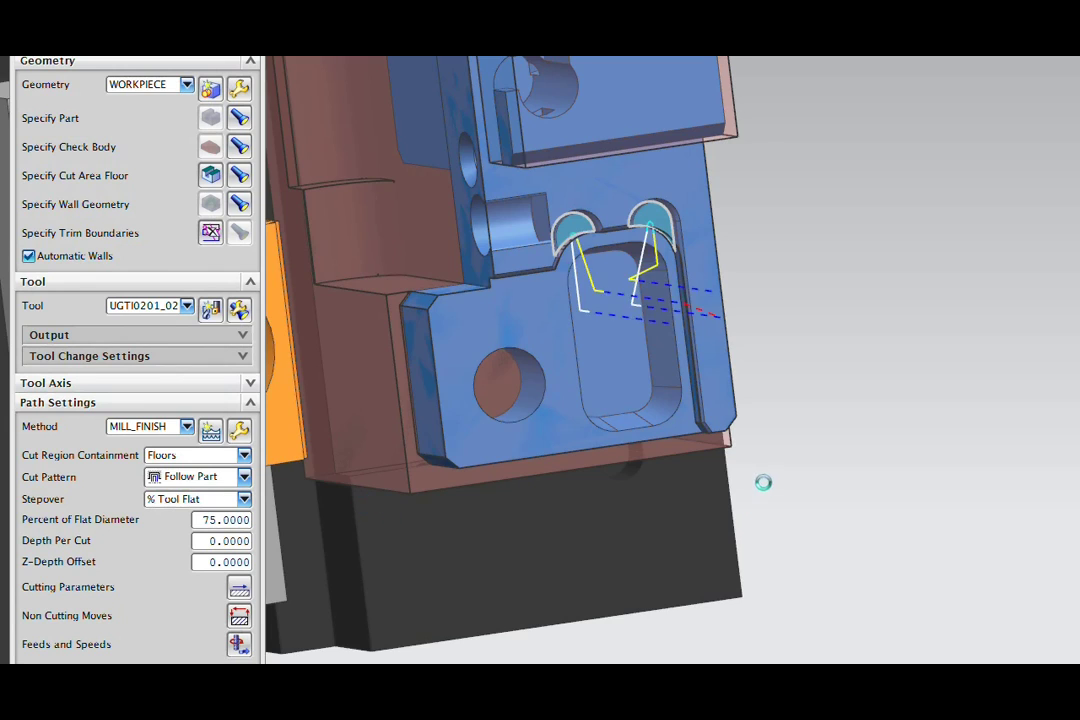
click(508, 378)
Specify the rounded pocket's bottom face as the cut area floor of the Walls-contained Follow Part operation.
middle_drag(347, 441, 600, 378)
scroll(470, 441, up, 4)
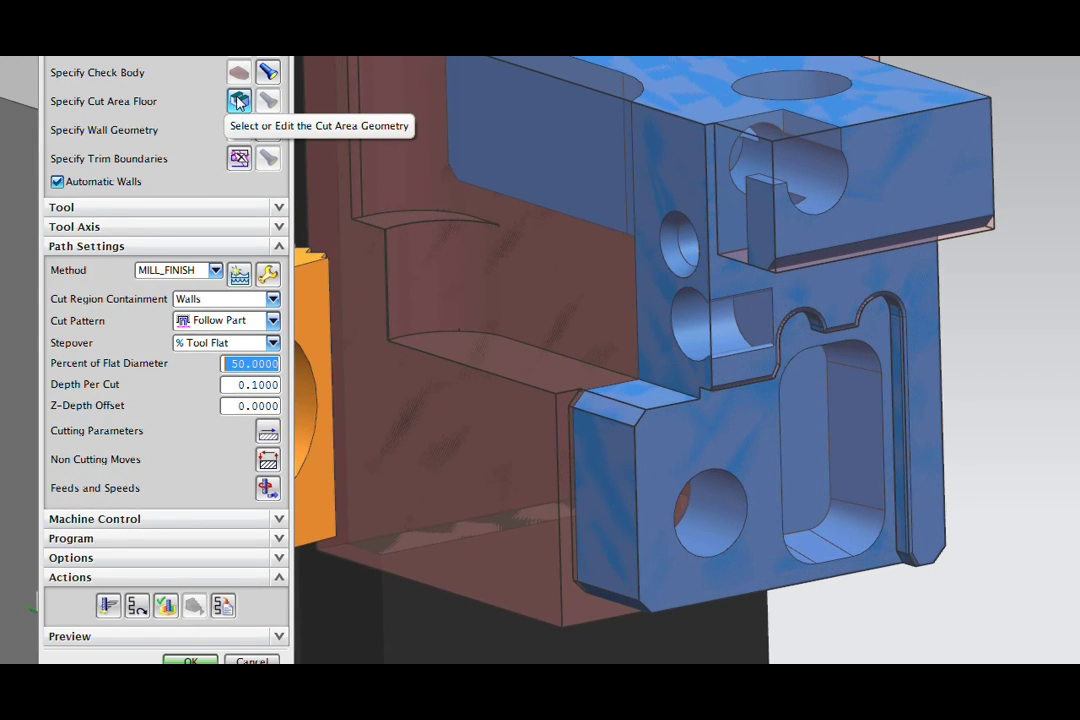
mouse_move(1035, 284)
middle_down()
mouse_move(996, 376)
mouse_move(835, 412)
middle_up()
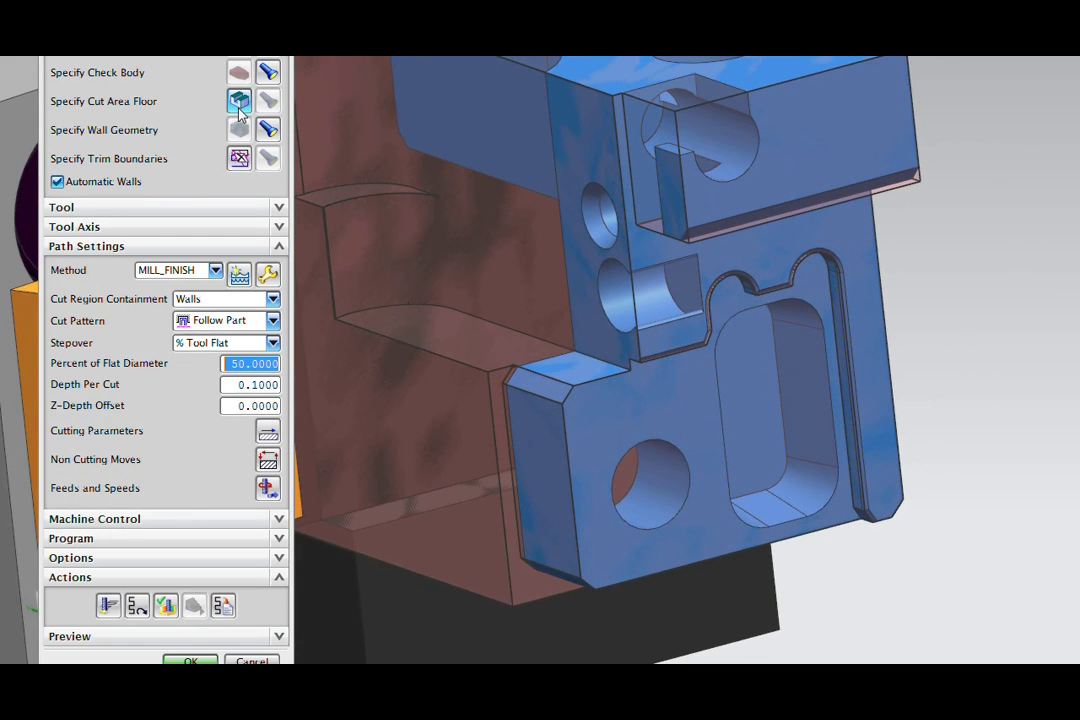
middle_drag(306, 371, 823, 427)
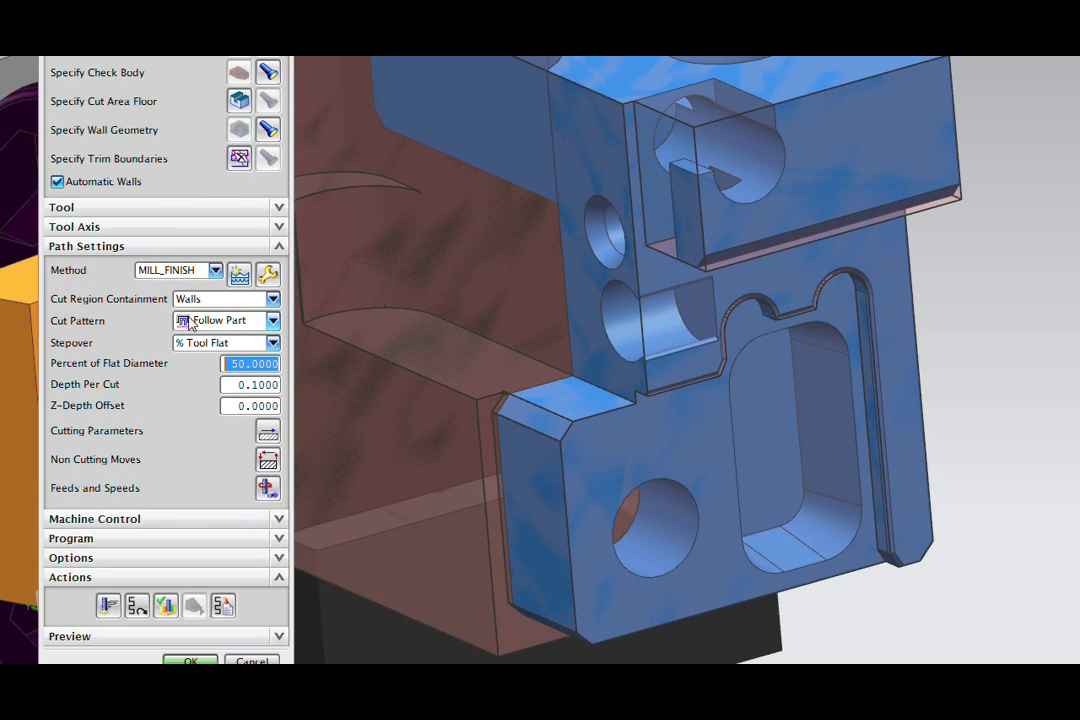
mouse_move(201, 304)
click(239, 101)
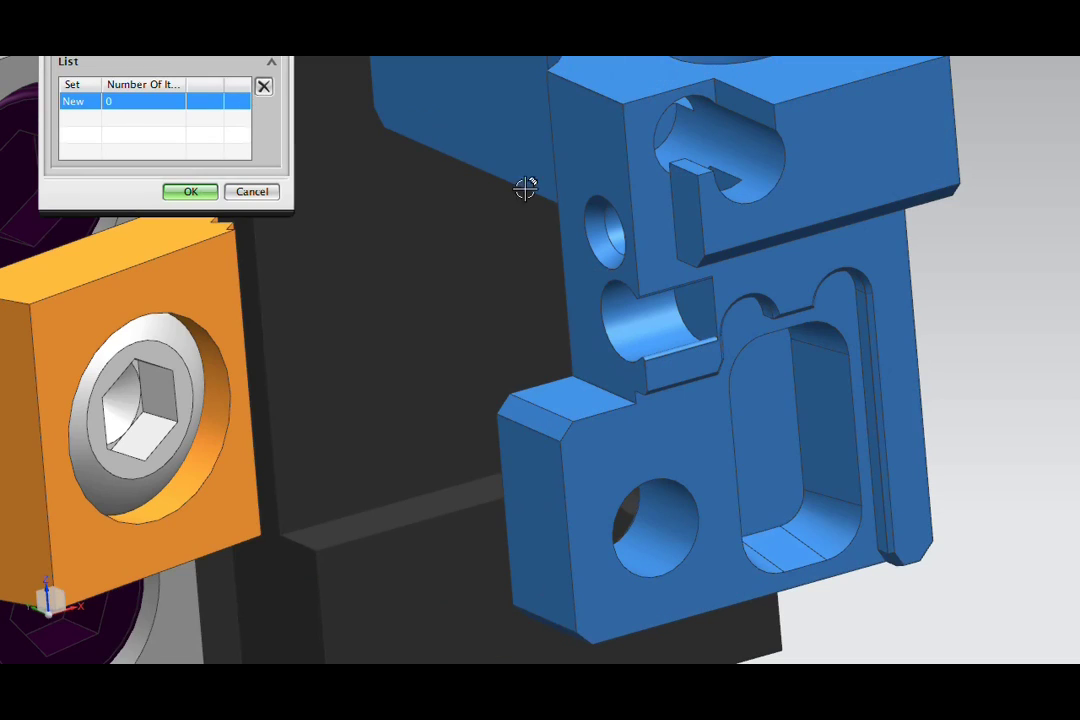
click(775, 380)
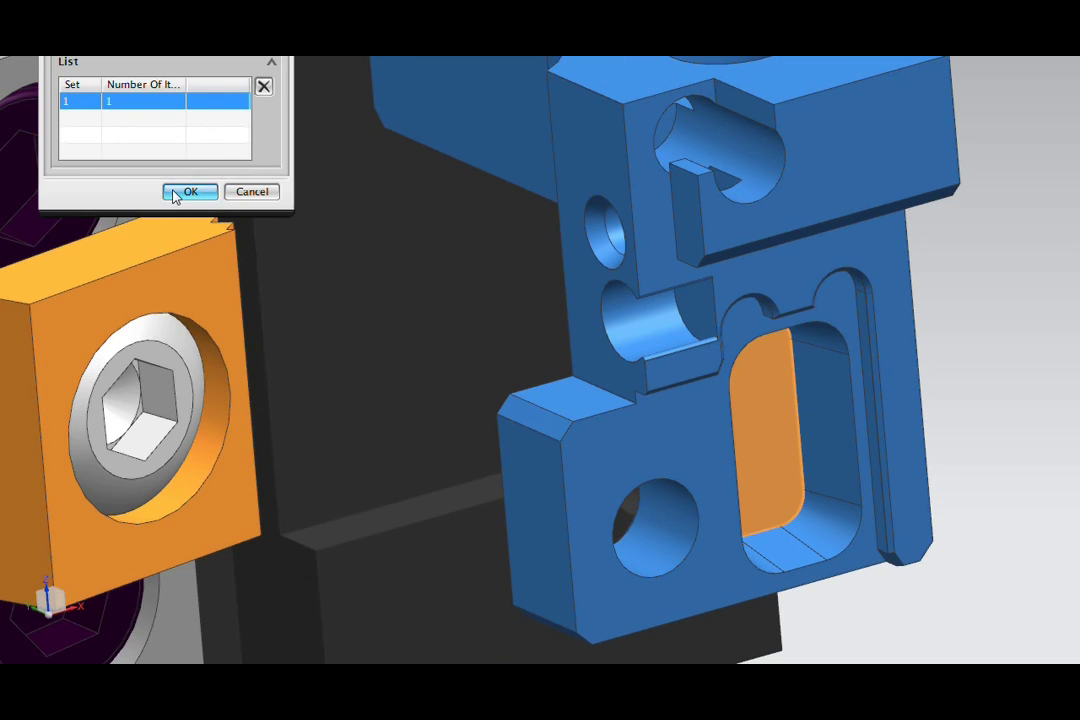
click(190, 191)
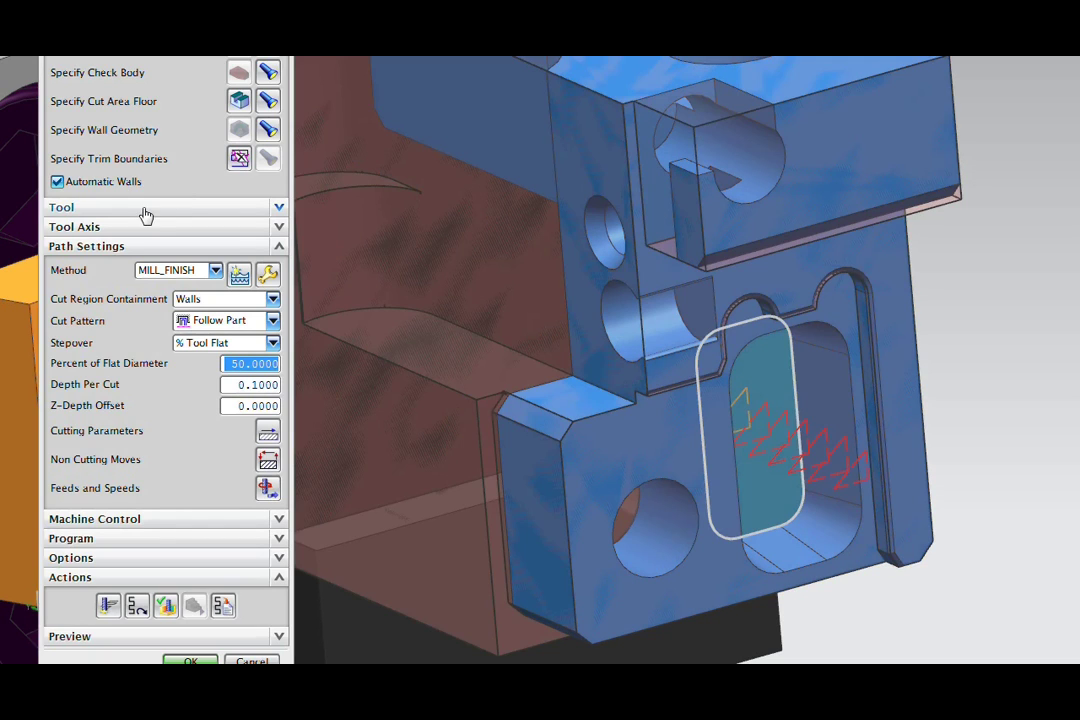
Generate the pocket toolpath and display the resulting in-process workpiece to examine the material remaining on the pocket walls.
click(108, 606)
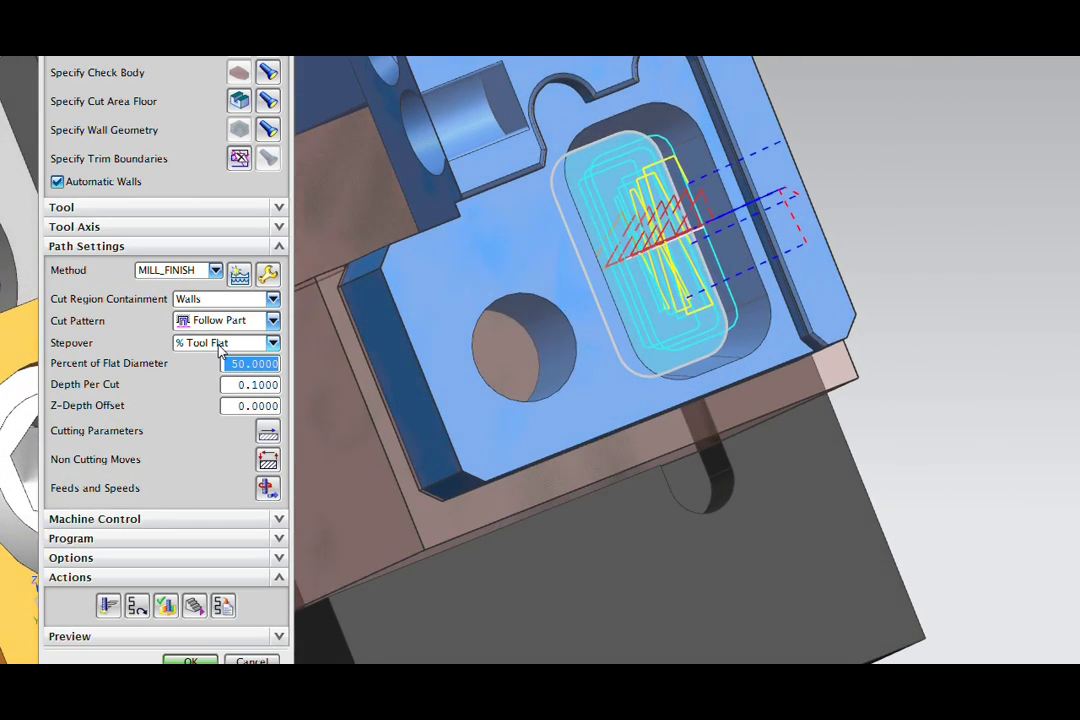
click(195, 606)
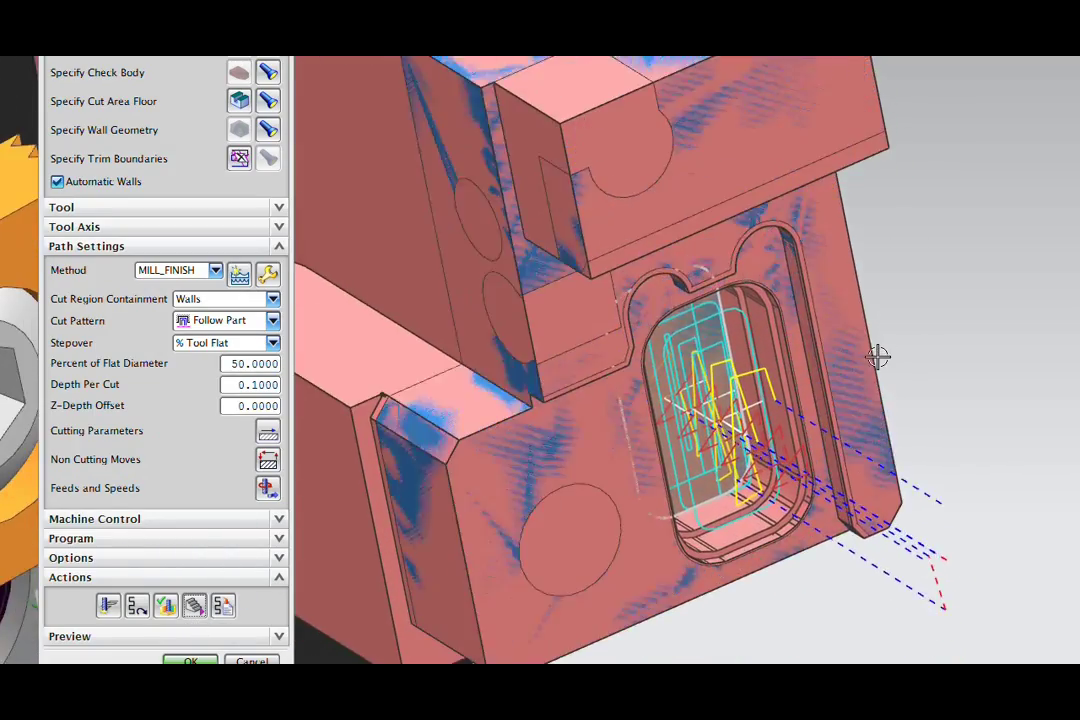
middle_drag(878, 356, 893, 382)
scroll(836, 506, up, 2)
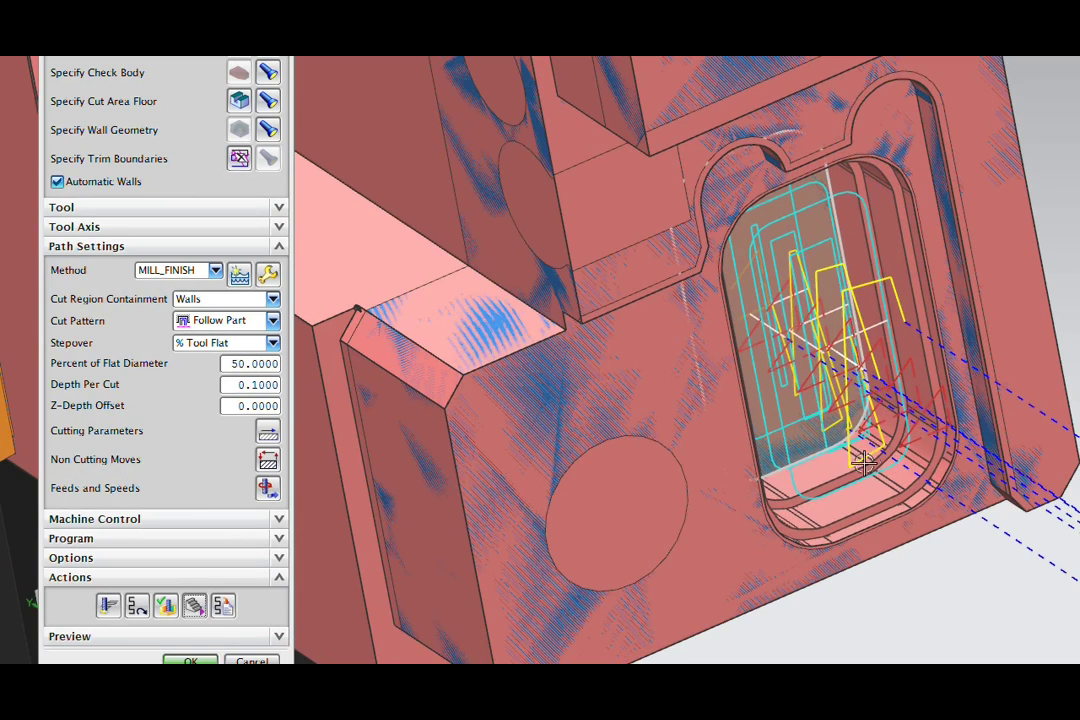
scroll(432, 360, down, 1)
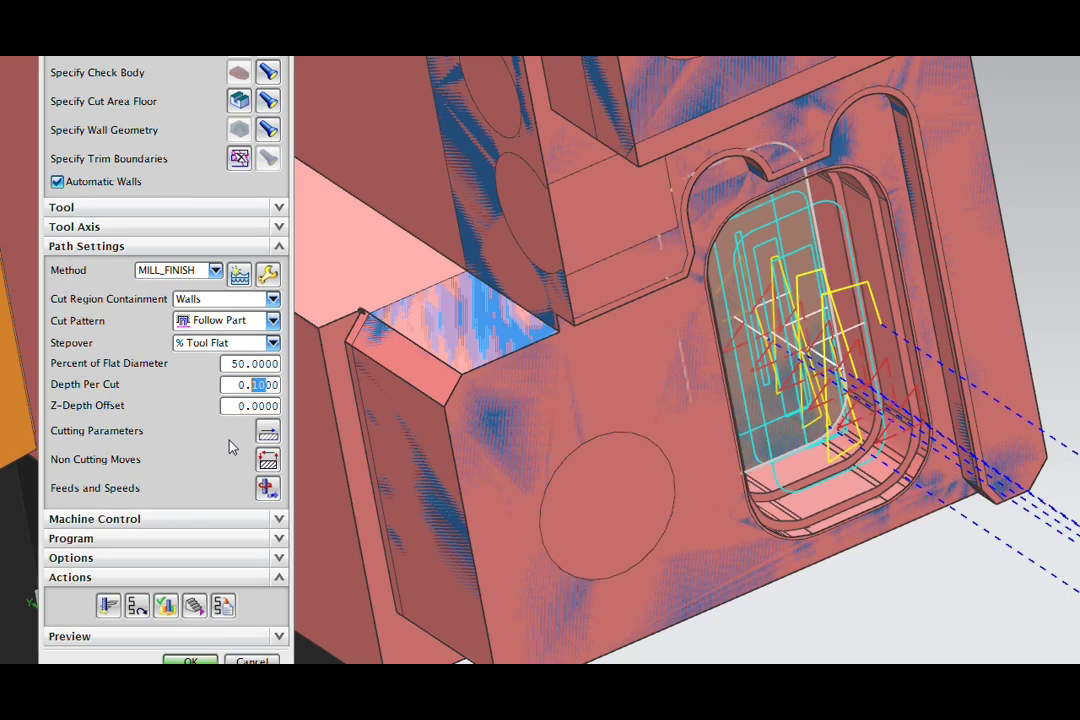
Set the pocket operation's depth per cut to 0.06, regenerate the toolpath and accept the operation.
text(0600)
click(108, 605)
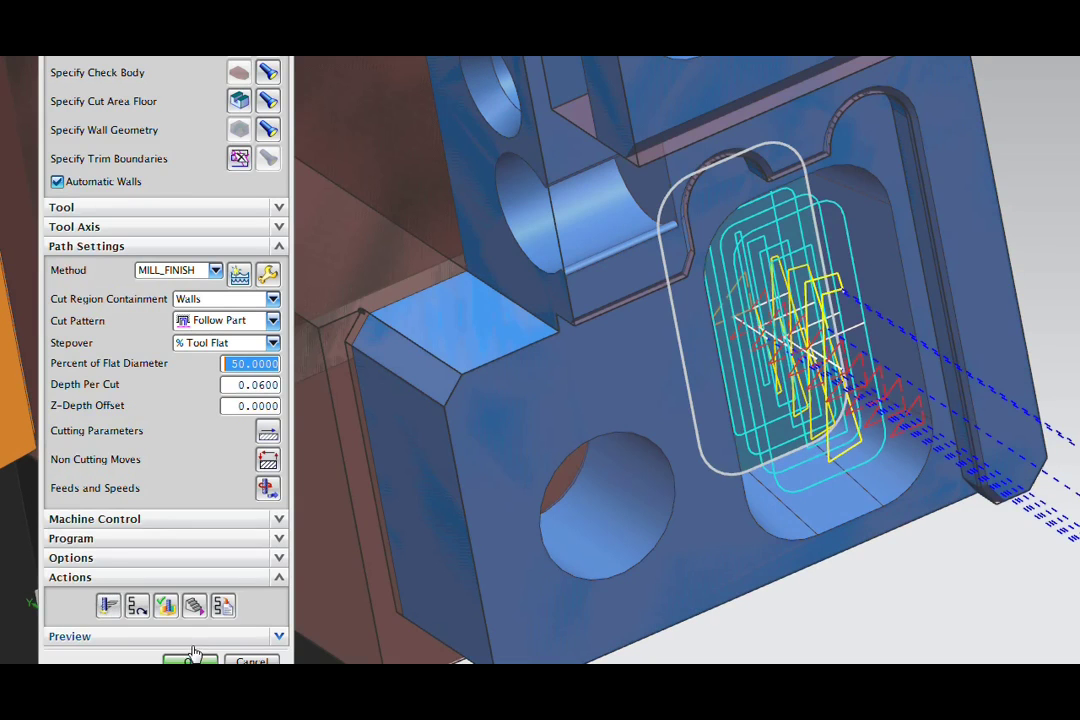
click(188, 661)
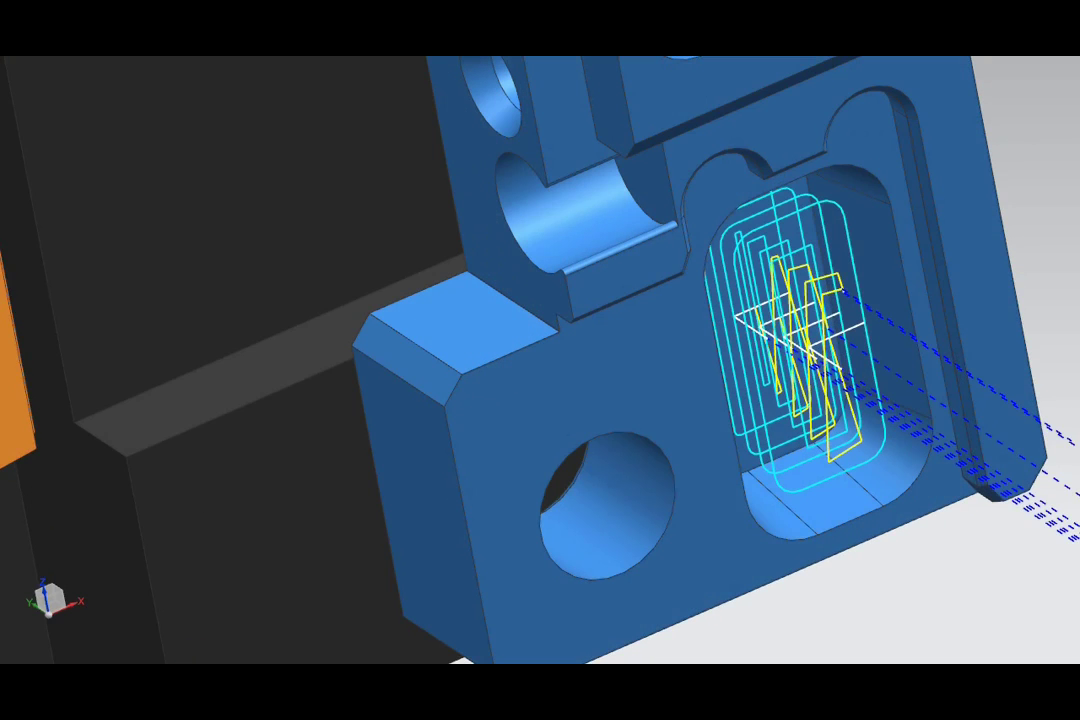
Review the cut area floor of the Follow Periphery pocket operation and try to generate its toolpath.
middle_drag(43, 224, 30, 213)
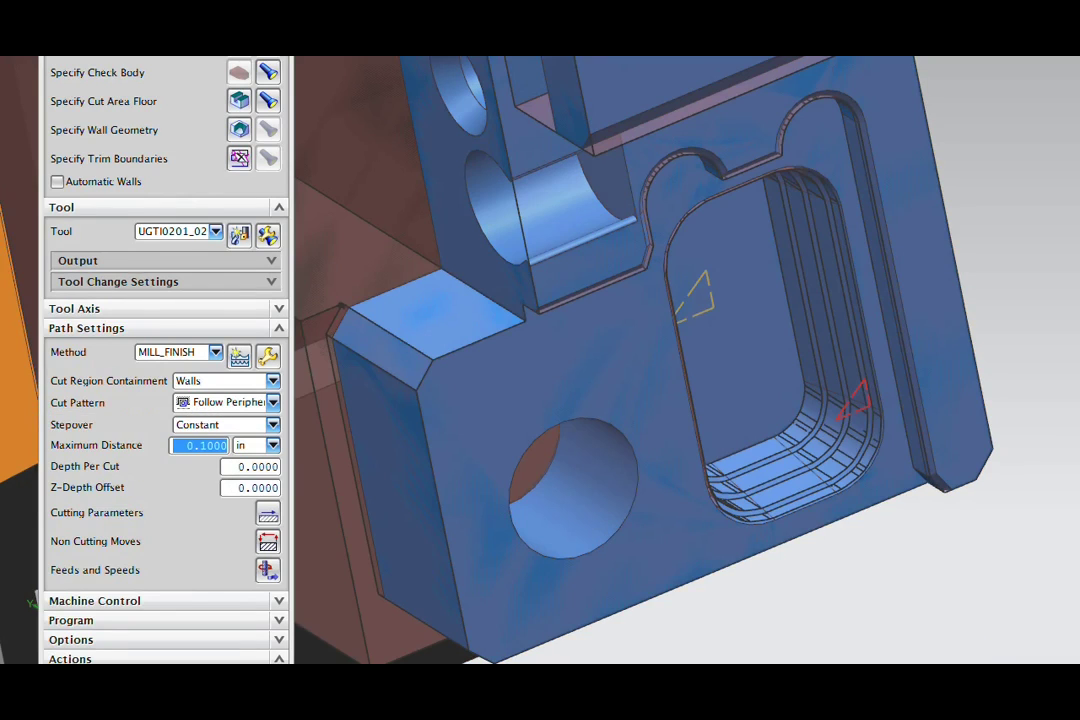
click(240, 102)
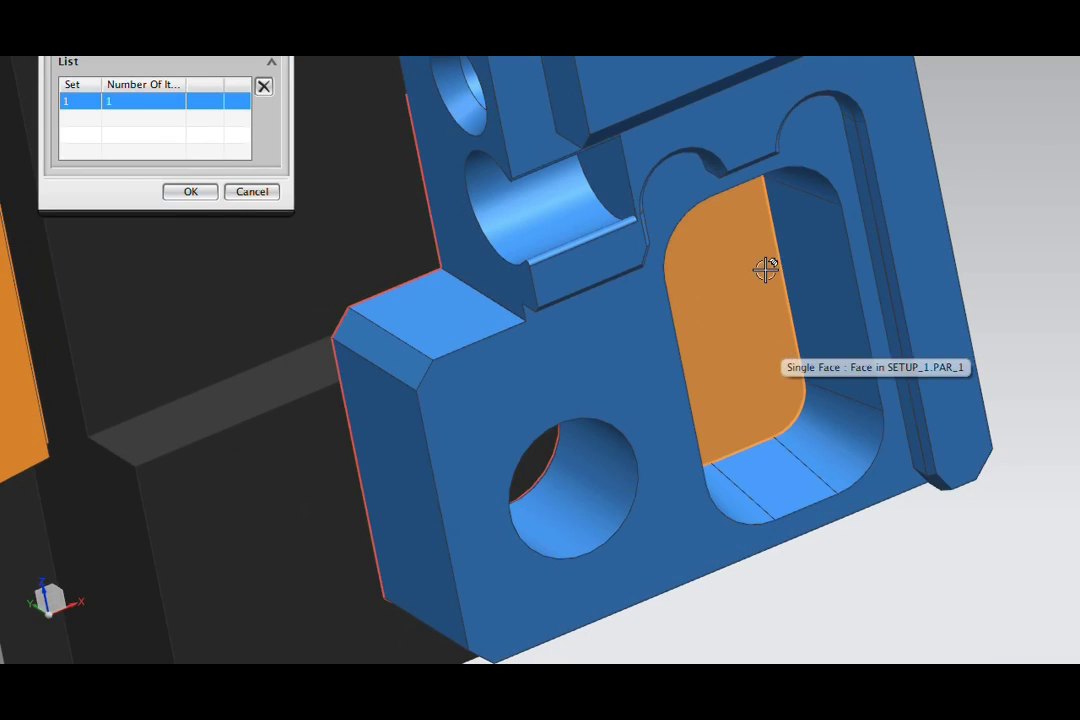
click(190, 191)
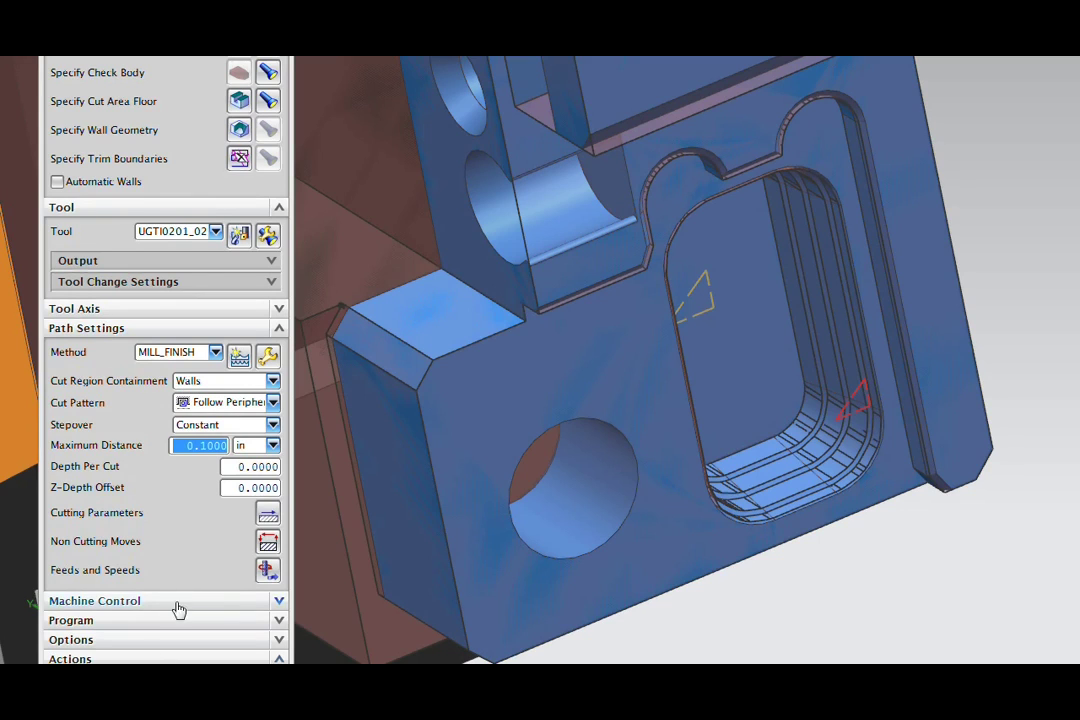
click(70, 688)
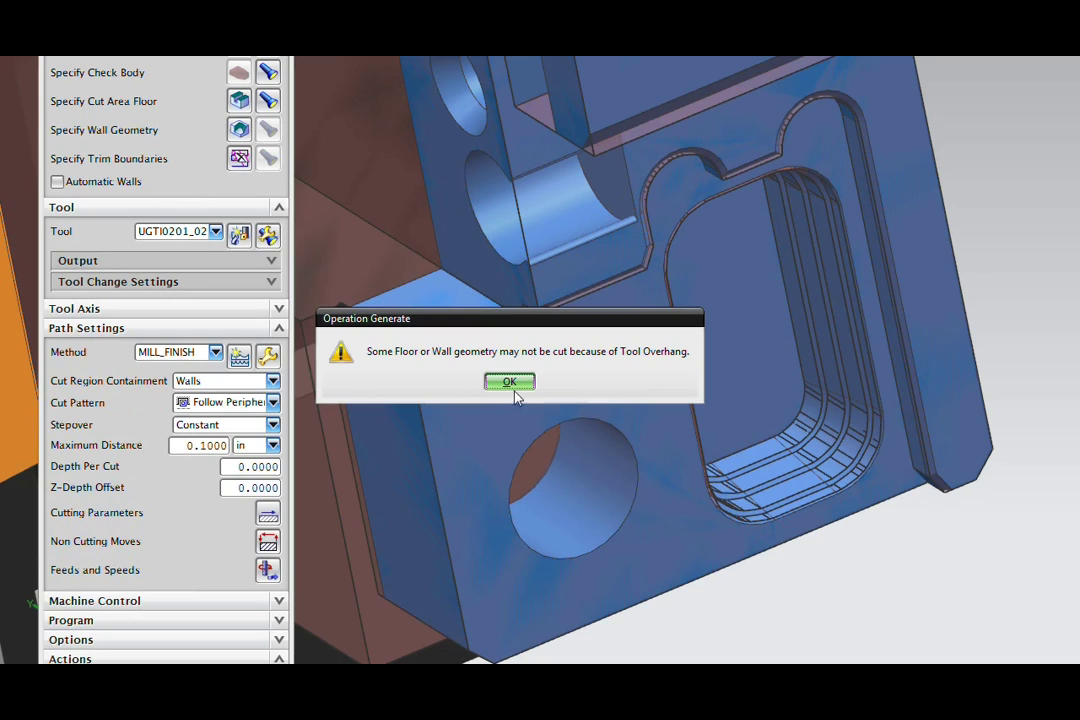
click(509, 381)
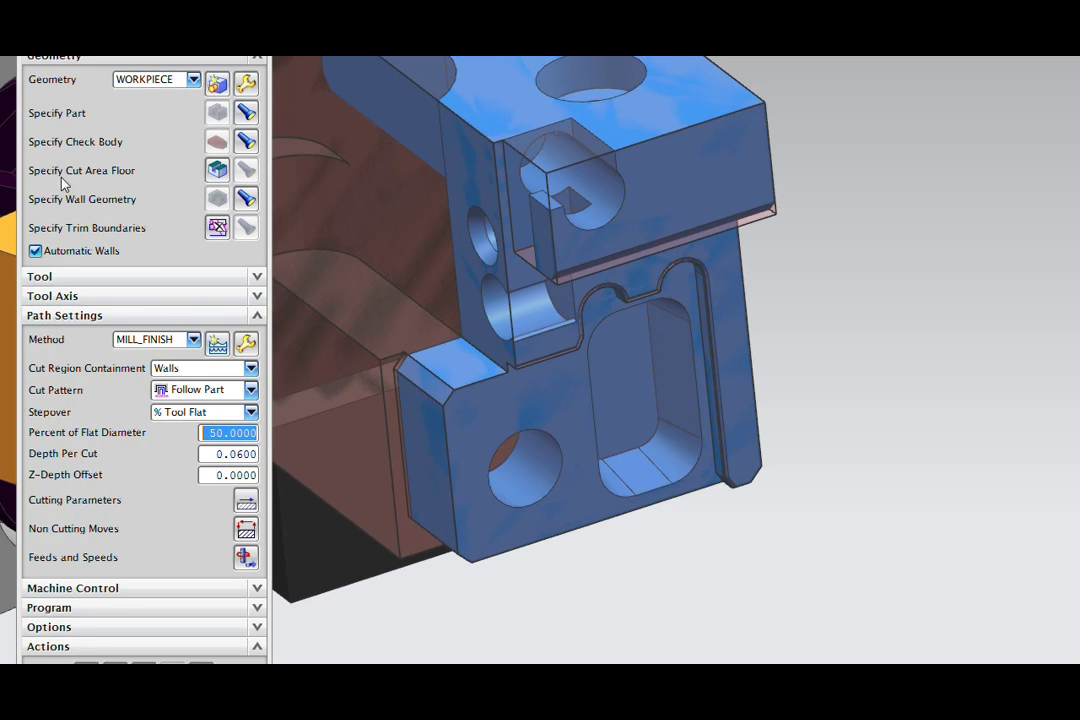
Specify the pocket's bottom face as cut area floor for the Follow Part operation with 0.06 depth per cut.
click(217, 170)
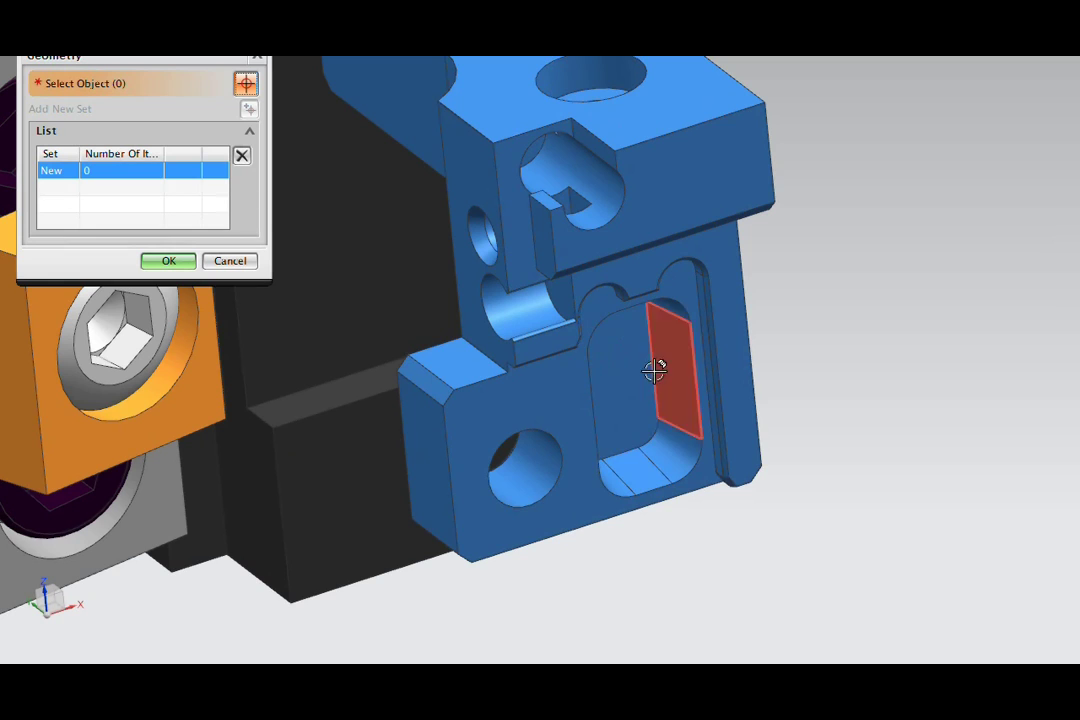
click(616, 370)
click(168, 260)
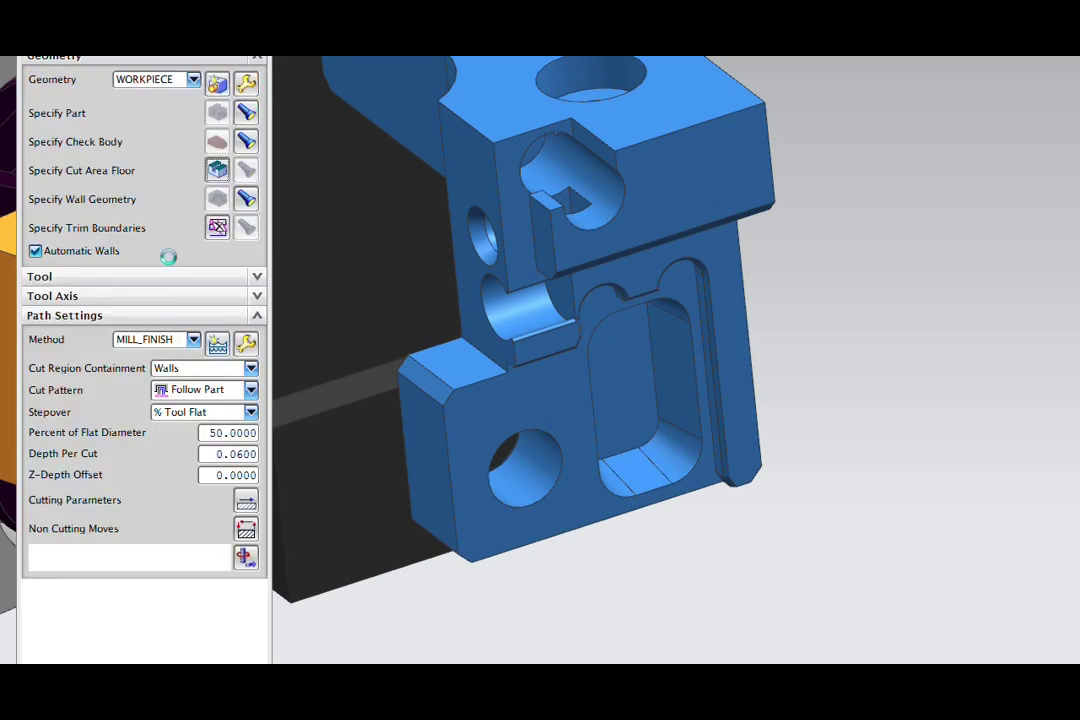
Edit the wall stock in the Follow Part pocket operation's cutting parameters and generate its toolpath.
click(246, 502)
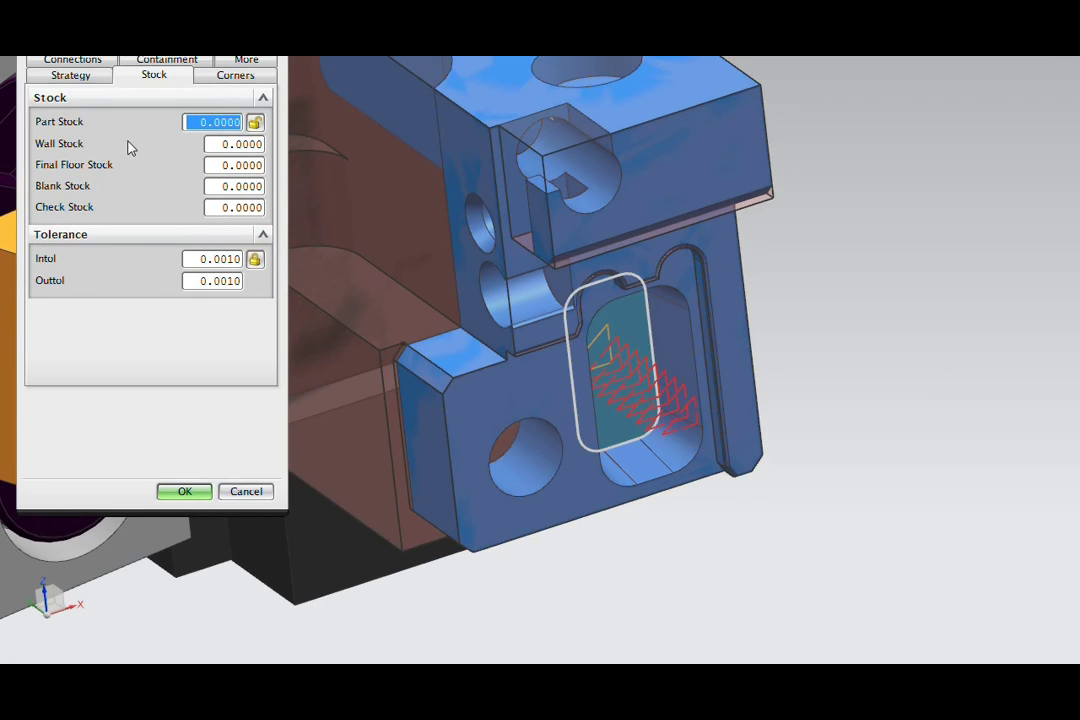
click(239, 144)
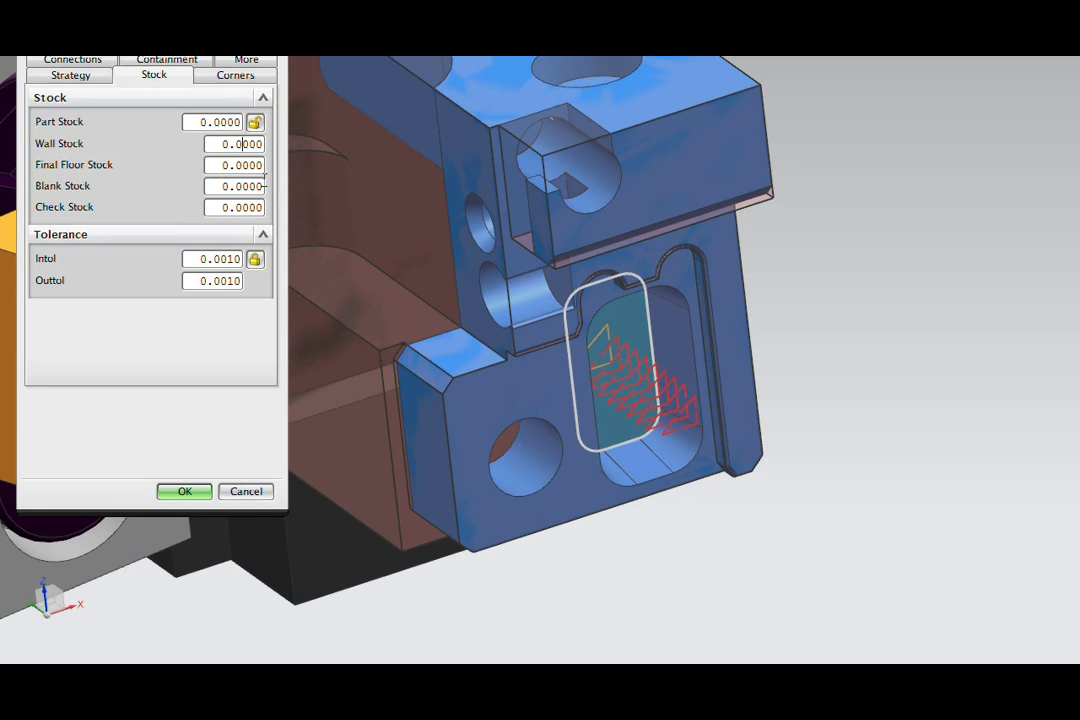
click(175, 491)
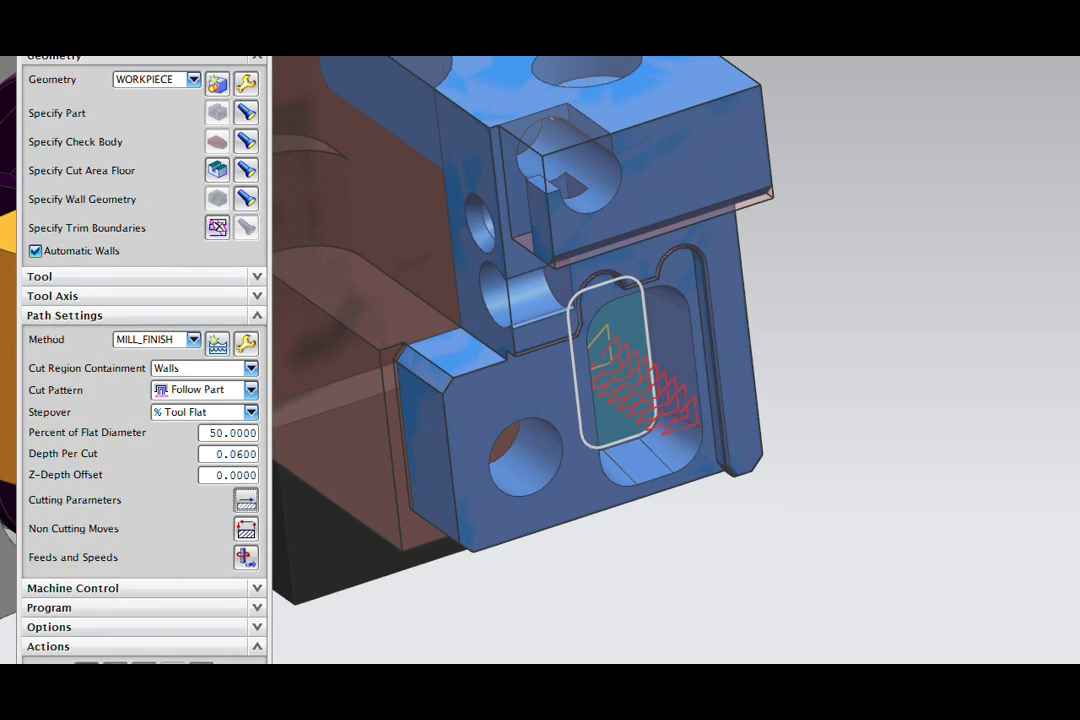
click(87, 670)
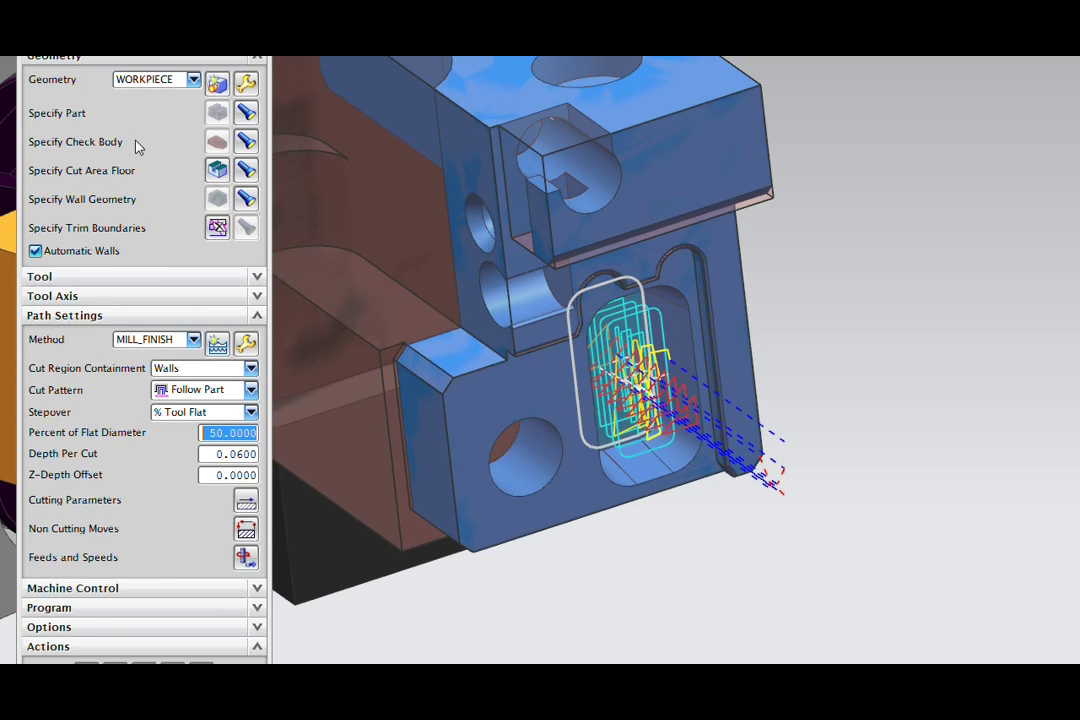
Display the in-process workpiece of the Follow Part operation, examine the material remaining in the pocket, and accept the operation.
drag(140, 36, 156, 0)
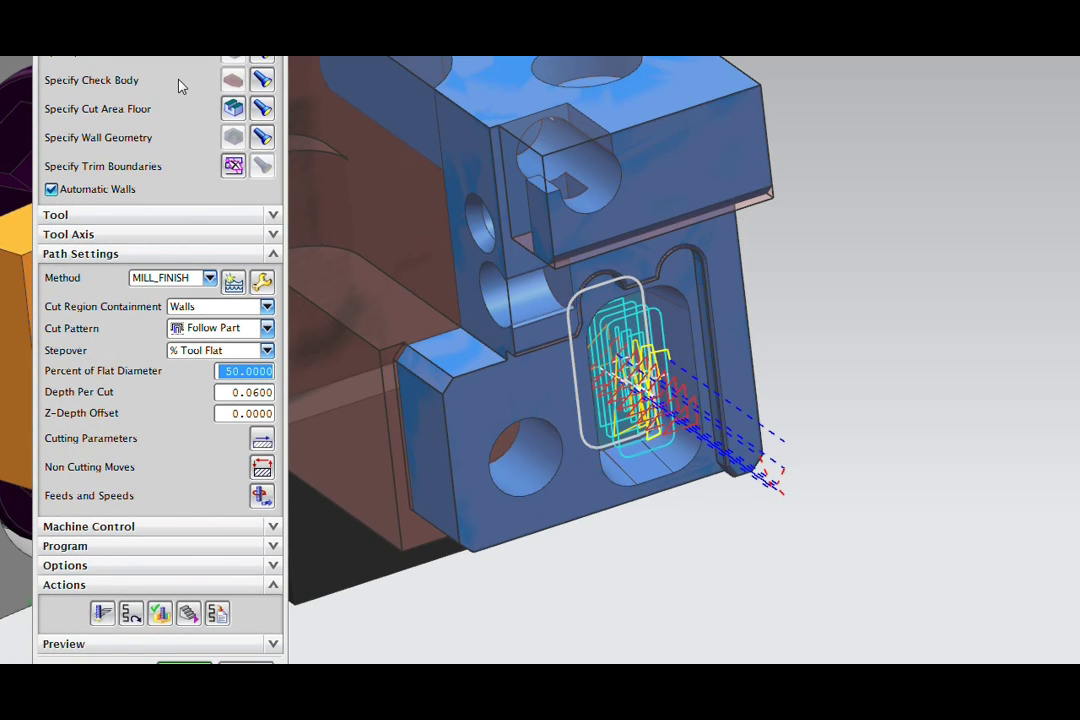
key(F5)
click(184, 621)
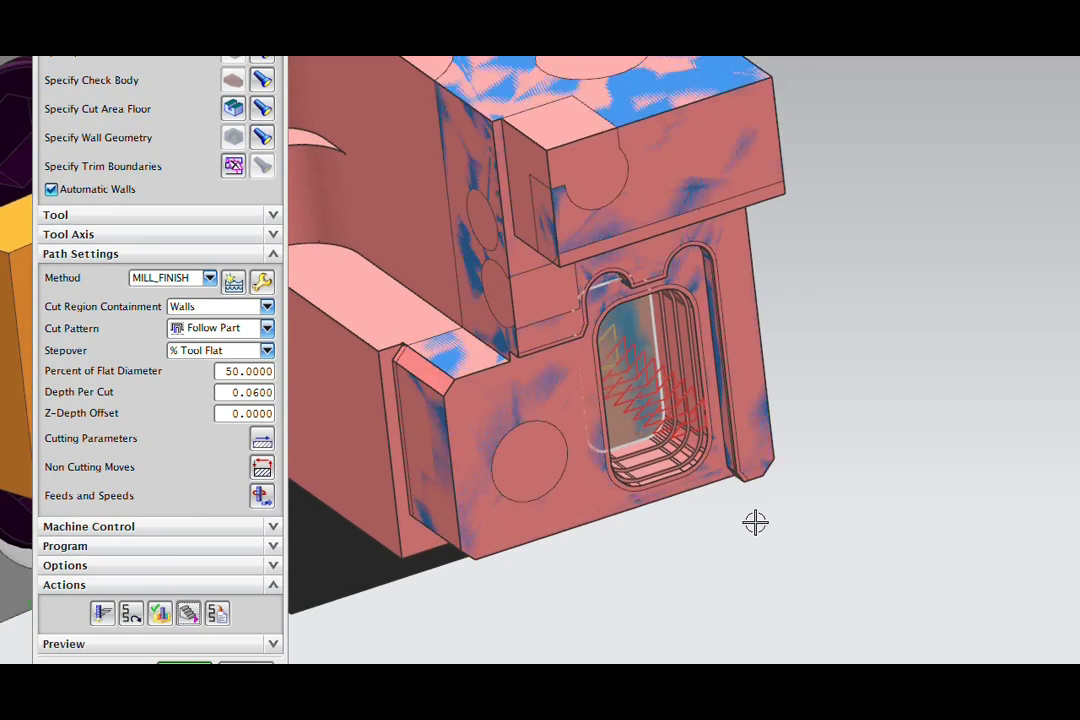
scroll(755, 522, up, 3)
scroll(284, 495, down, 2)
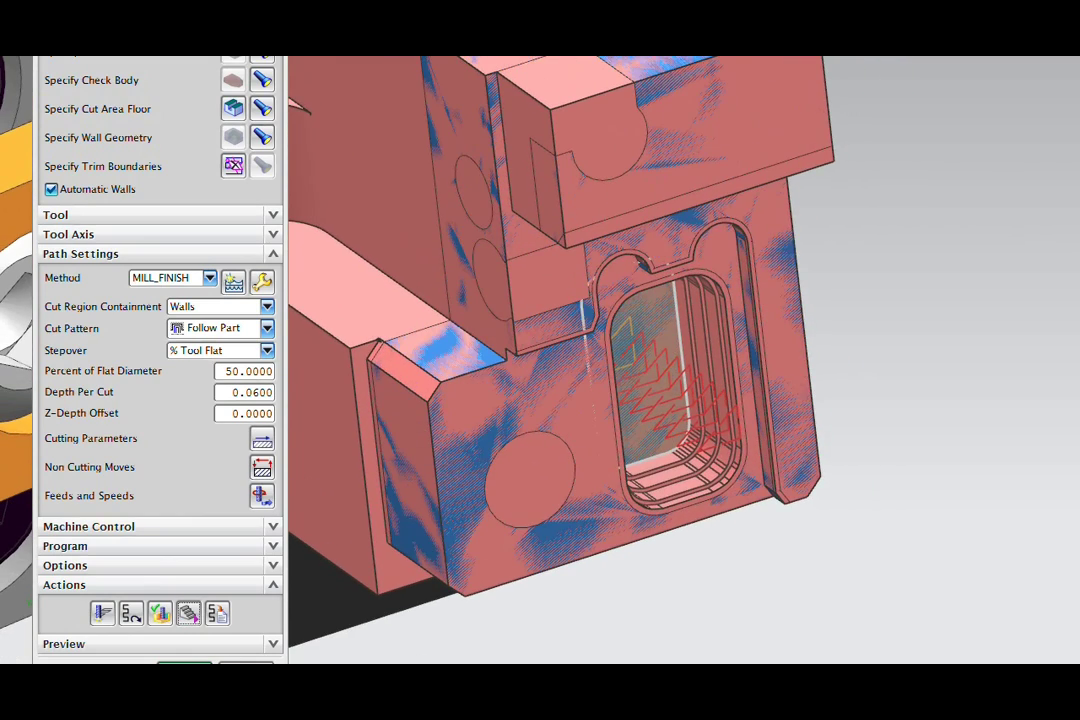
click(183, 662)
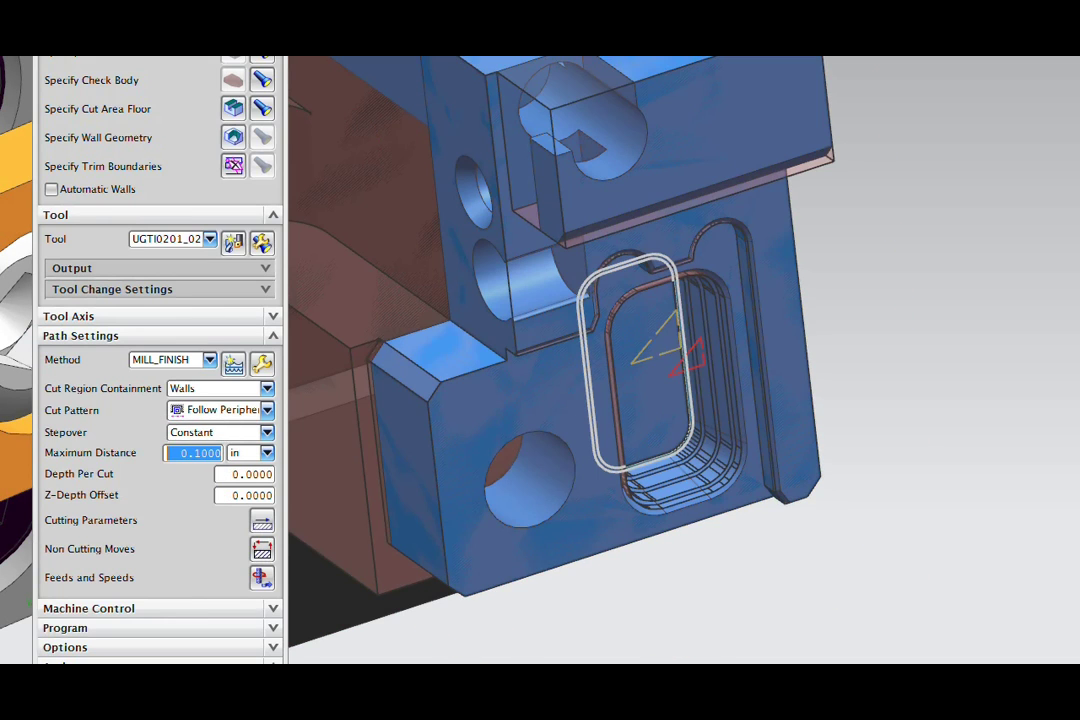
Review the cut area floor of the Follow Periphery pocket operation with constant stepover, generate its toolpath and accept it.
middle_drag(640, 420, 636, 365)
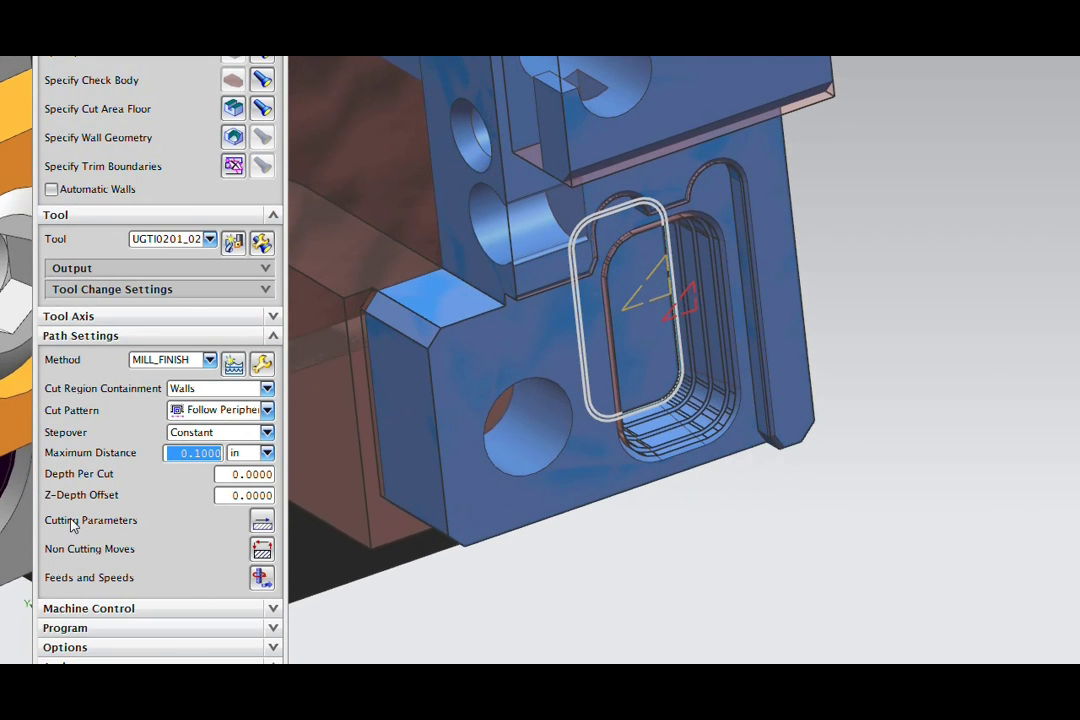
click(232, 109)
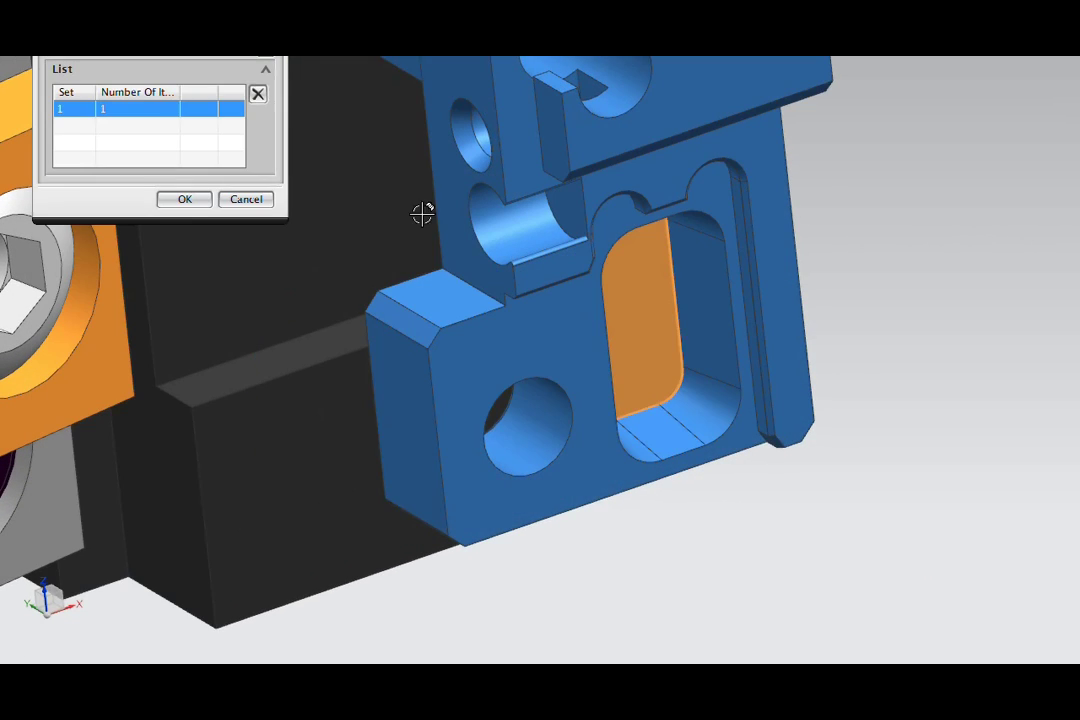
click(197, 203)
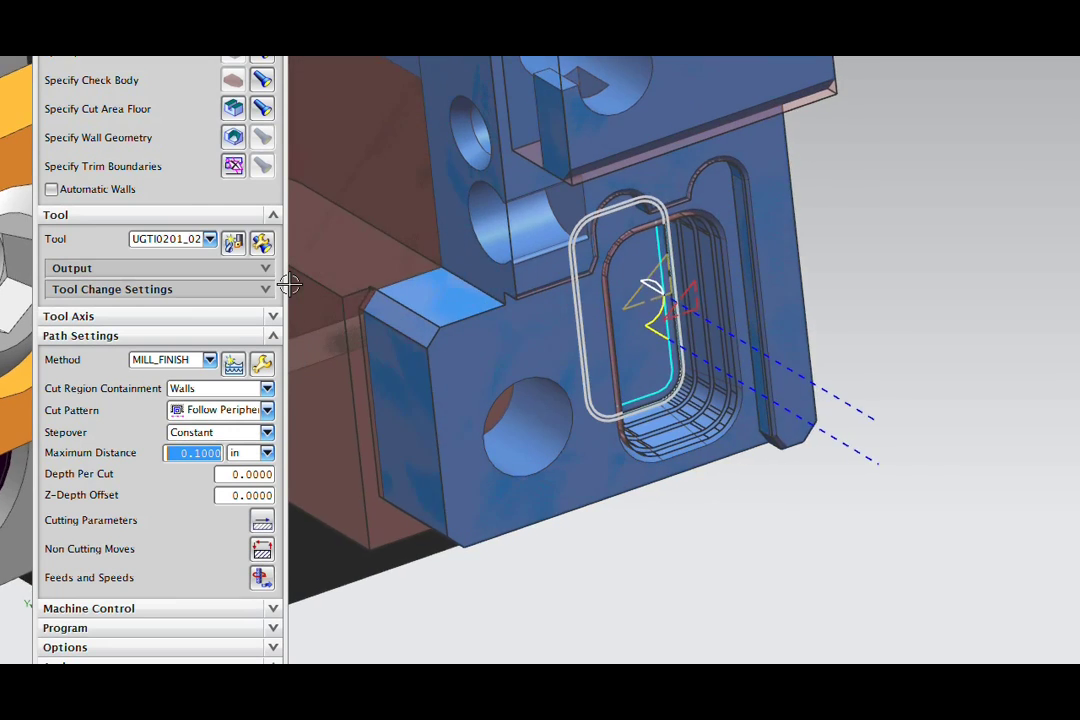
scroll(289, 284, up, 4)
middle_drag(290, 331, 168, 670)
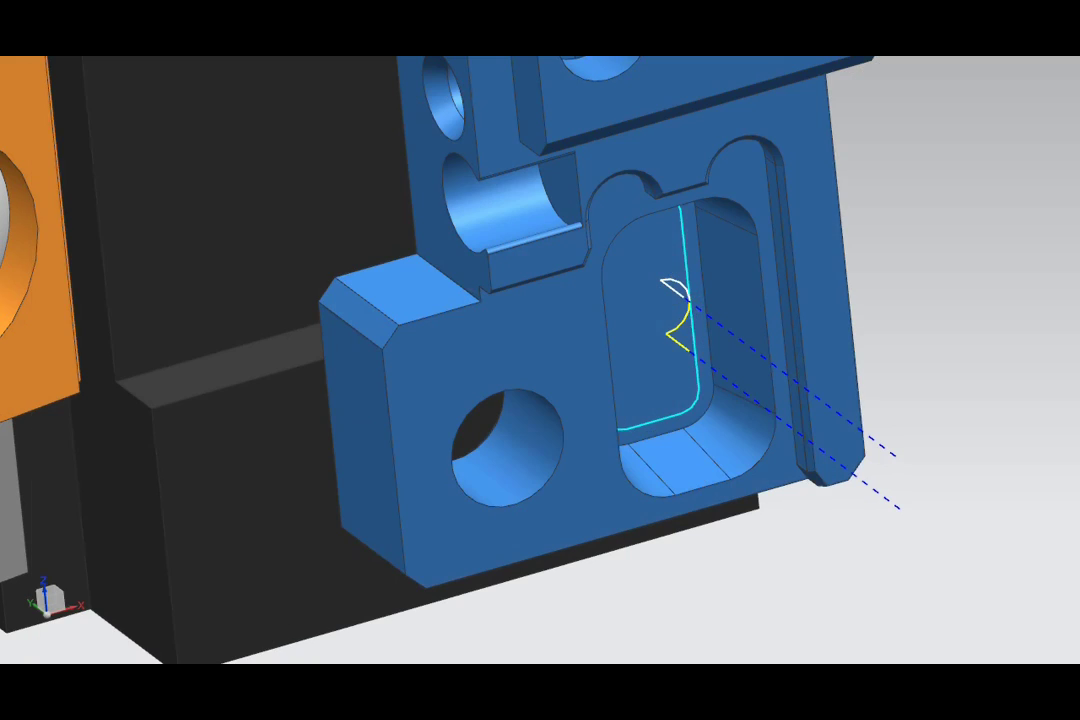
Verify the operations' toolpaths in a 2D Dynamic simulation at a reduced animation speed.
scroll(52, 314, down, 5)
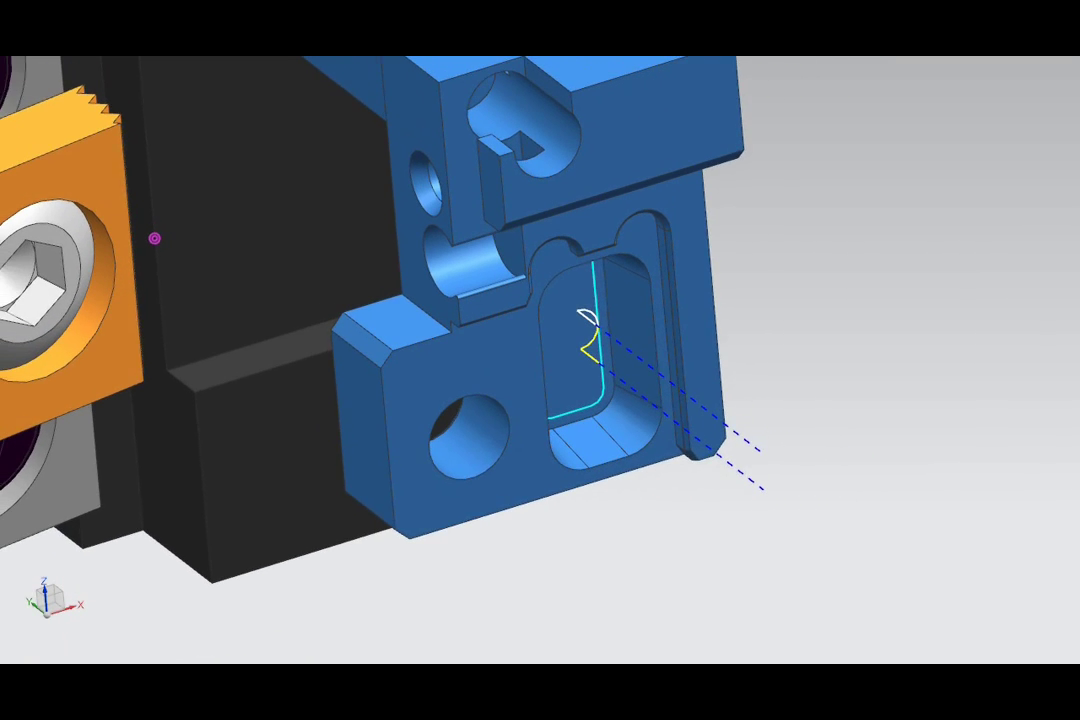
scroll(540, 360, down, 3)
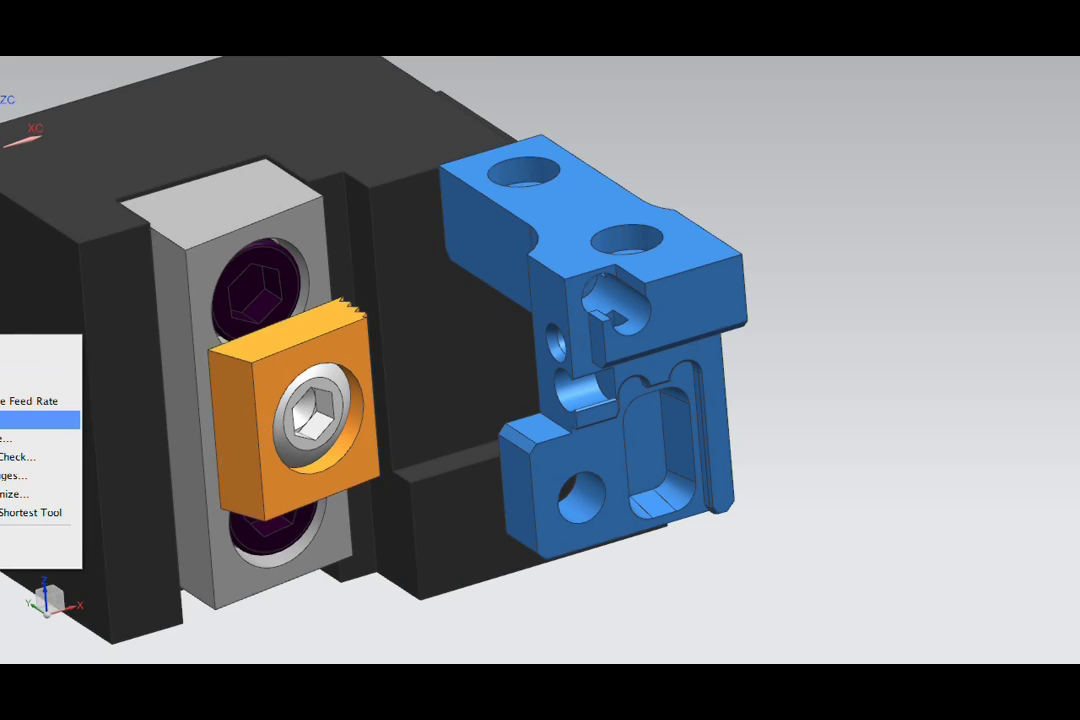
click(36, 419)
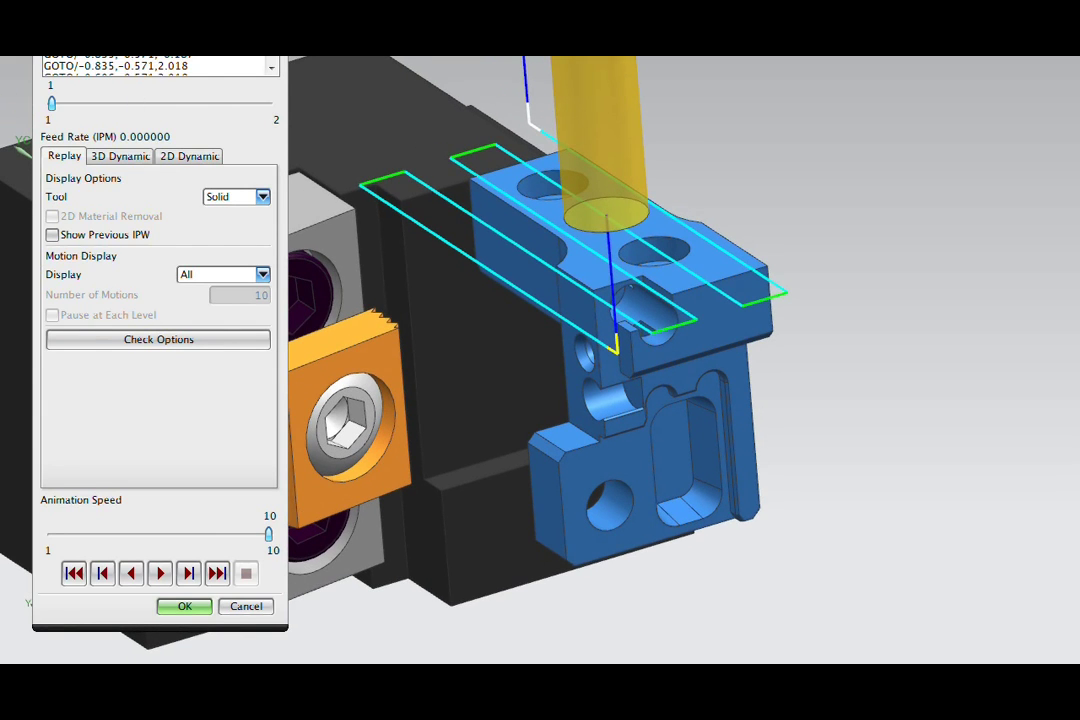
drag(135, 5, 62, 50)
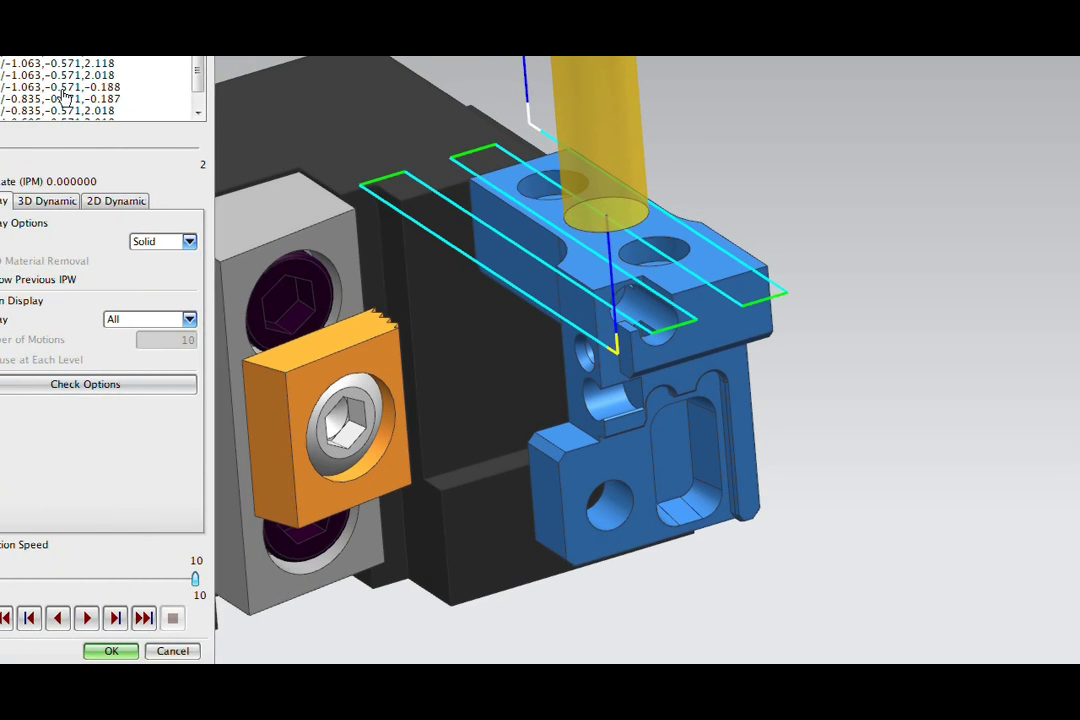
click(95, 202)
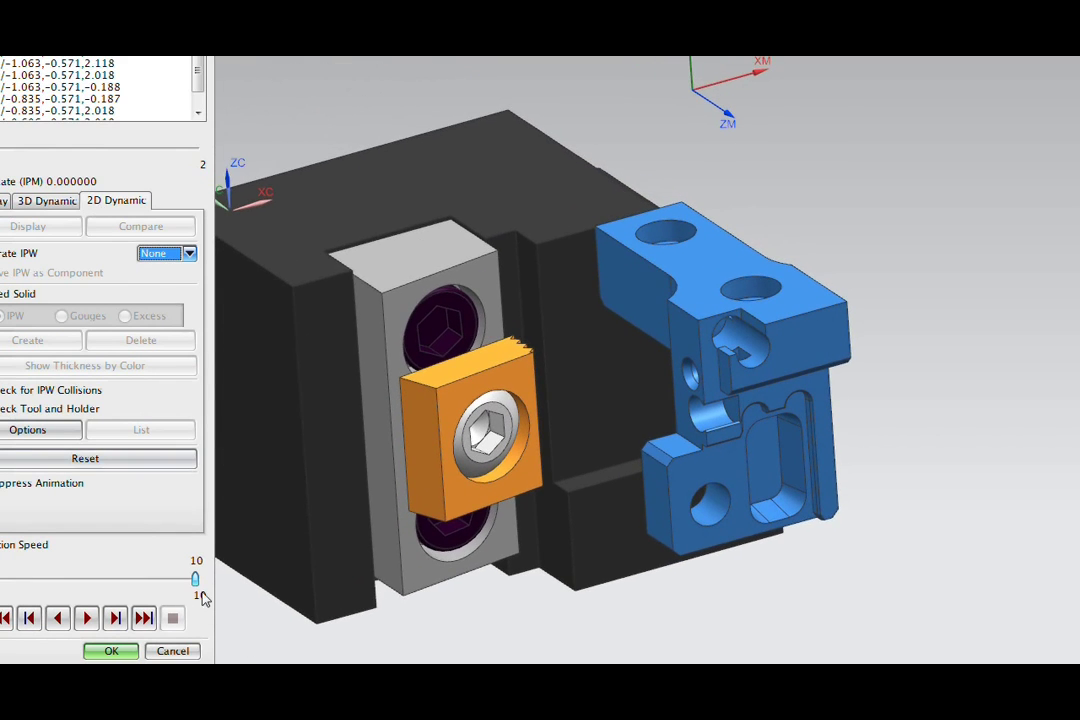
drag(195, 578, 125, 578)
click(86, 619)
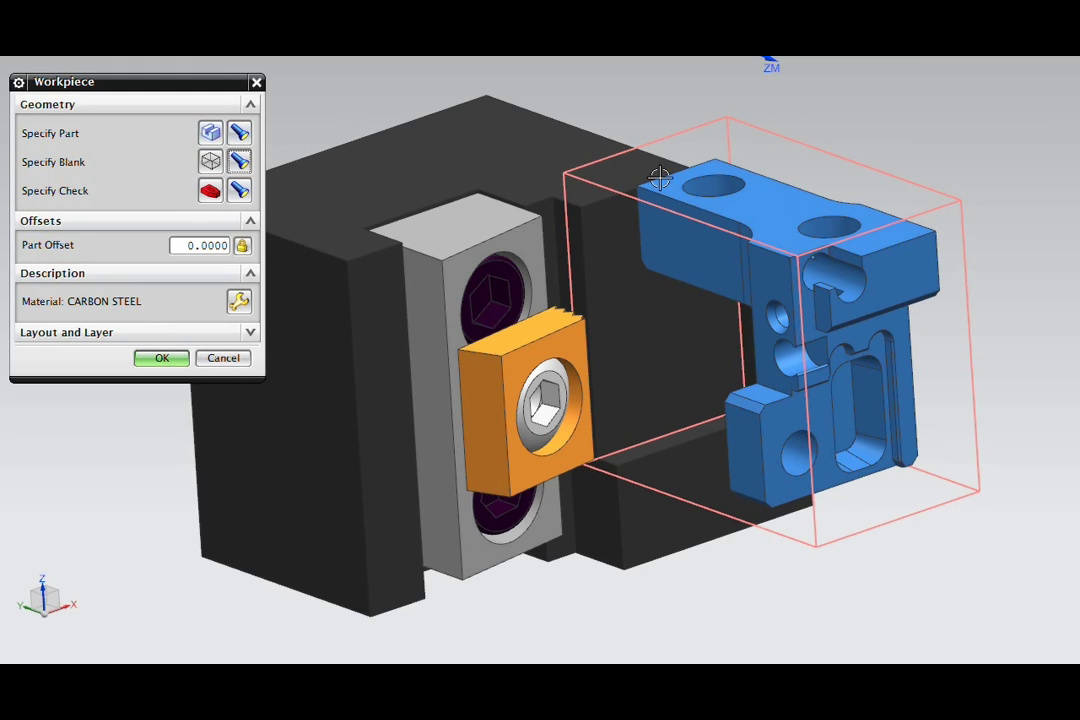
Display the workpiece's check geometry and create a Floor and Wall with IPW operation using WORKPIECE geometry and the MILL_FINISH method.
click(239, 190)
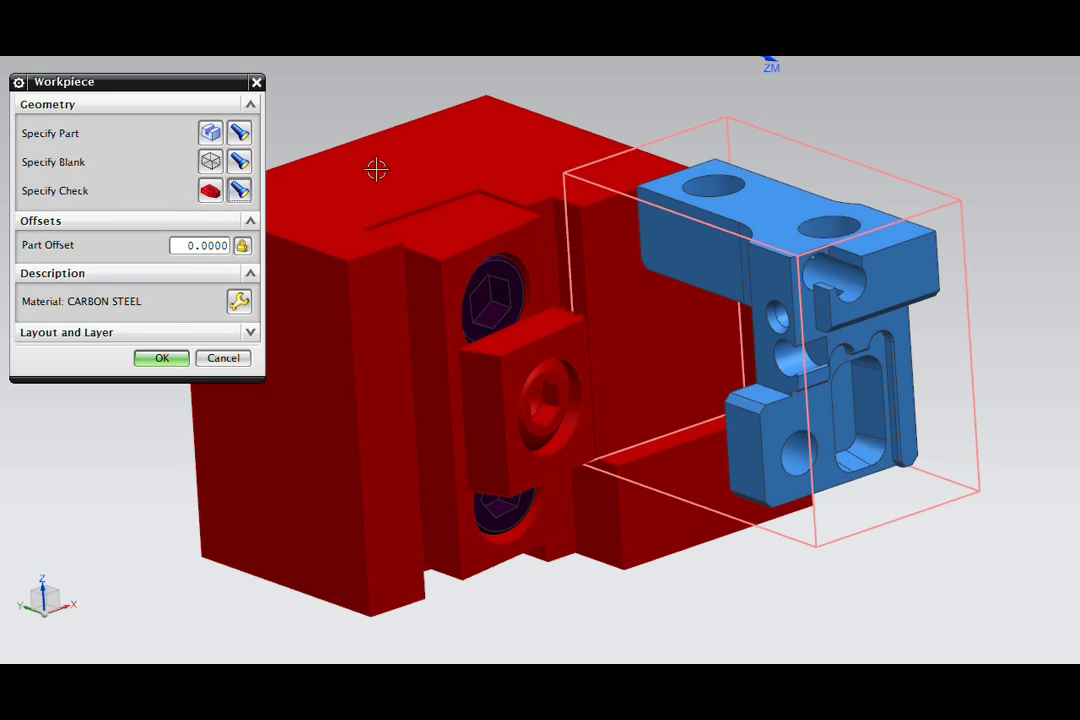
click(156, 358)
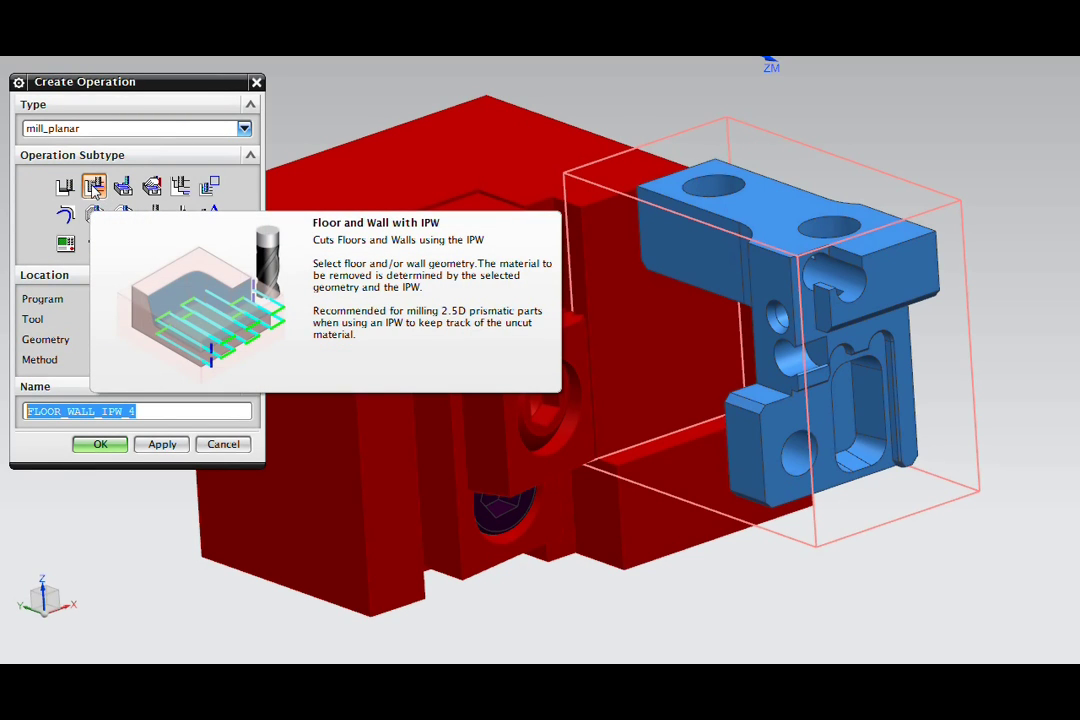
click(94, 188)
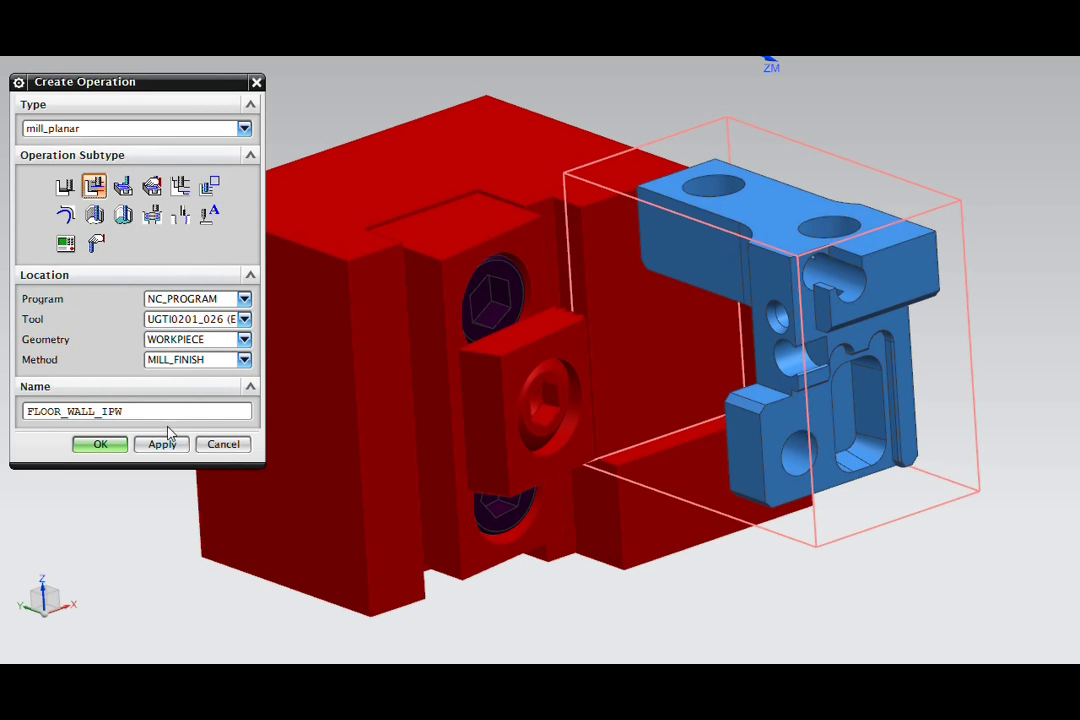
click(99, 444)
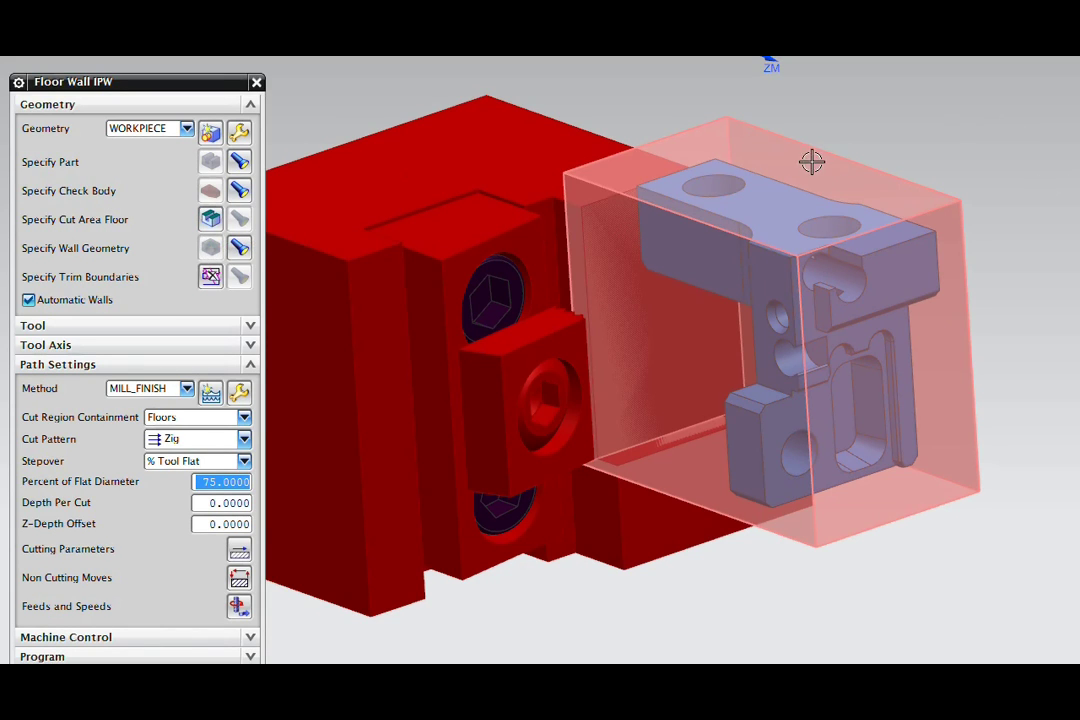
Specify the part's upper face with the two large holes as cut area floor and generate the Zig toolpath.
click(210, 222)
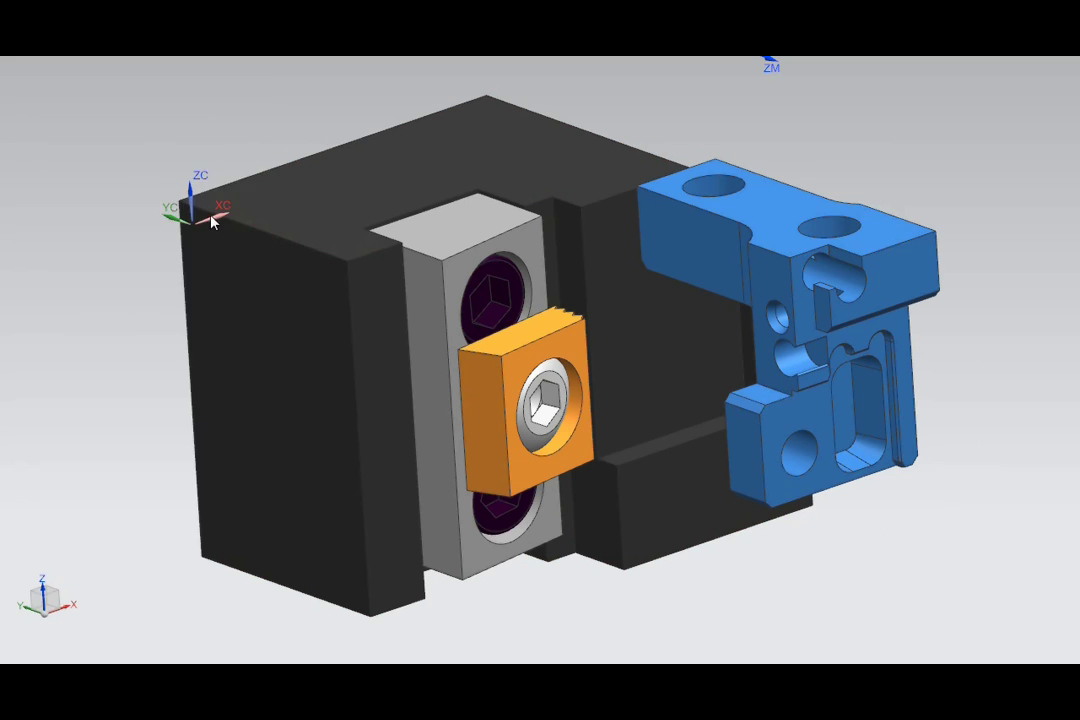
click(776, 207)
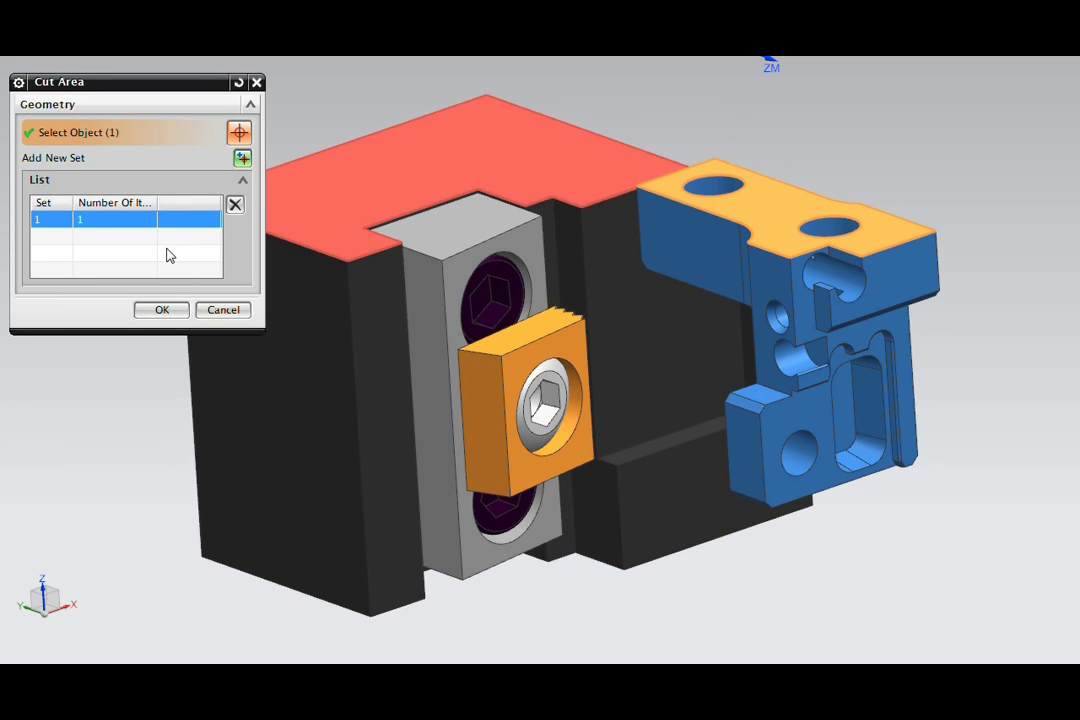
click(161, 310)
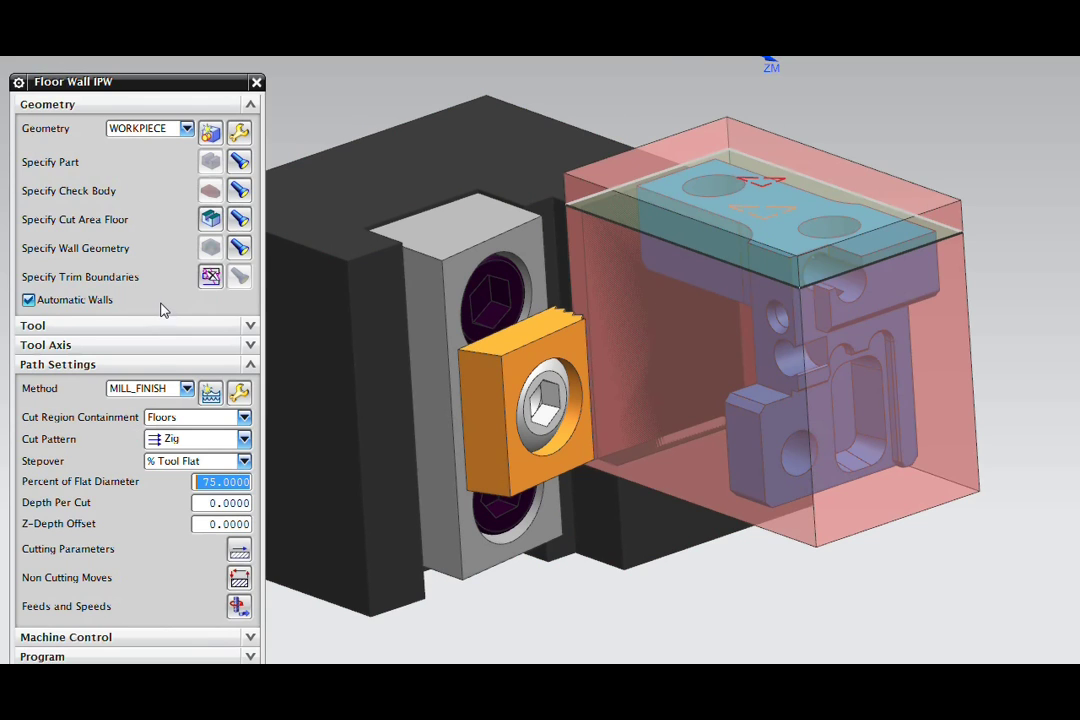
middle_drag(898, 256, 906, 261)
scroll(1026, 243, up, 2)
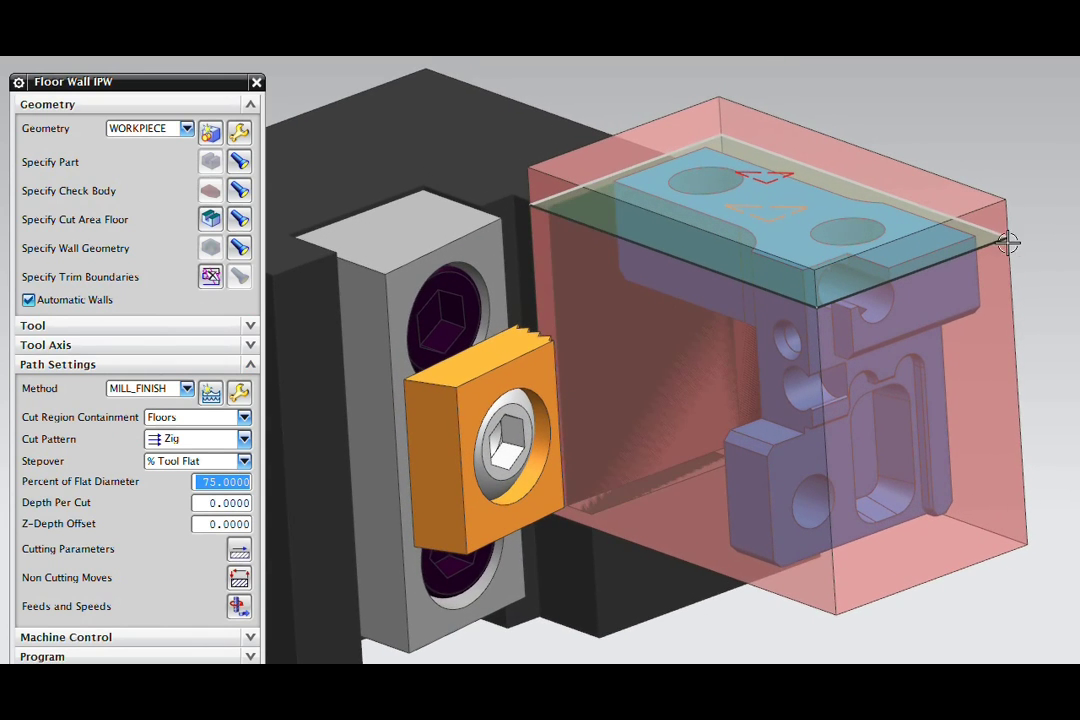
middle_drag(880, 196, 882, 135)
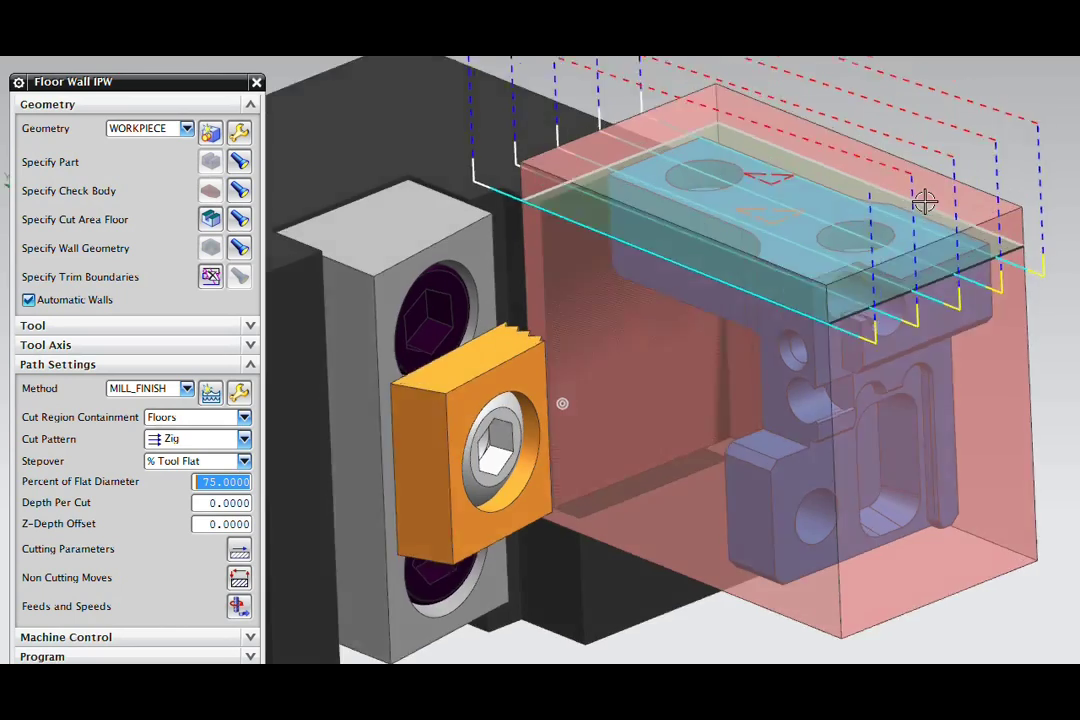
middle_drag(924, 203, 455, 200)
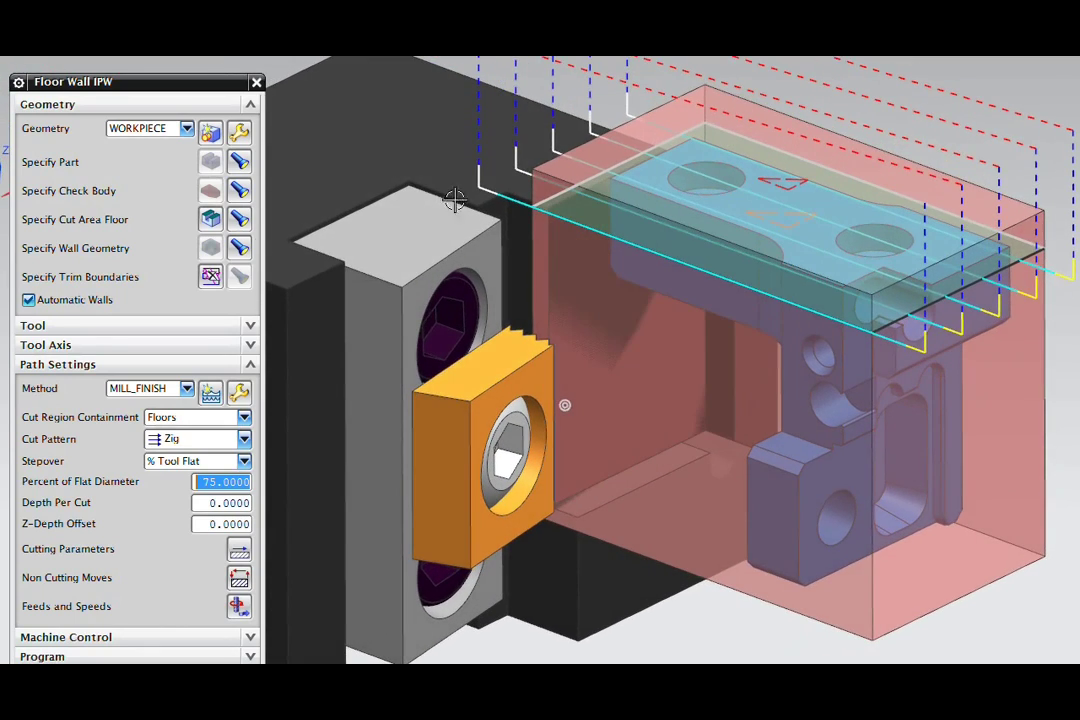
Change the floor operation's cut pattern to Zig Zag, regenerate the toolpath and accept the operation.
click(178, 439)
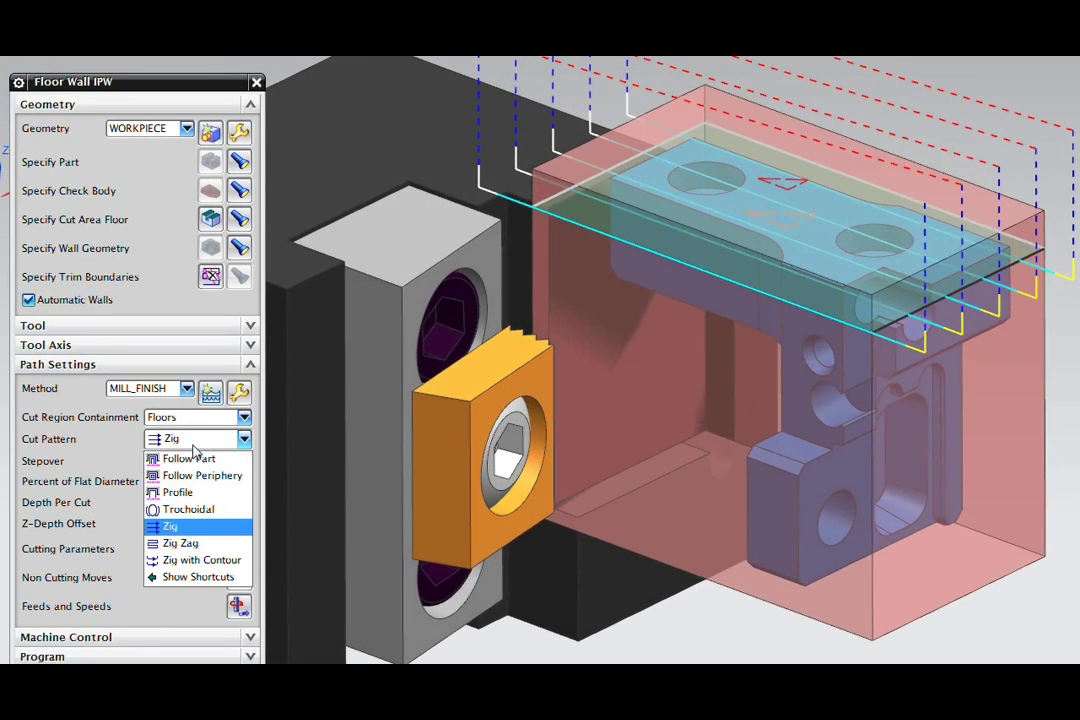
click(181, 544)
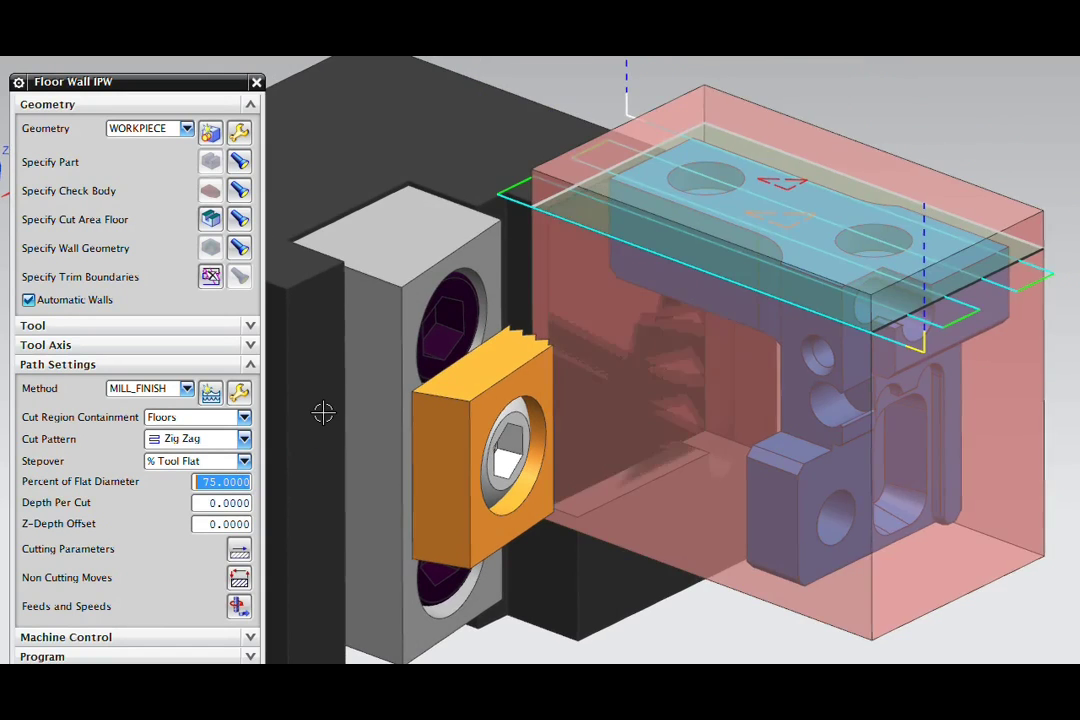
mouse_move(548, 350)
middle_down()
mouse_move(552, 335)
mouse_move(549, 354)
middle_up()
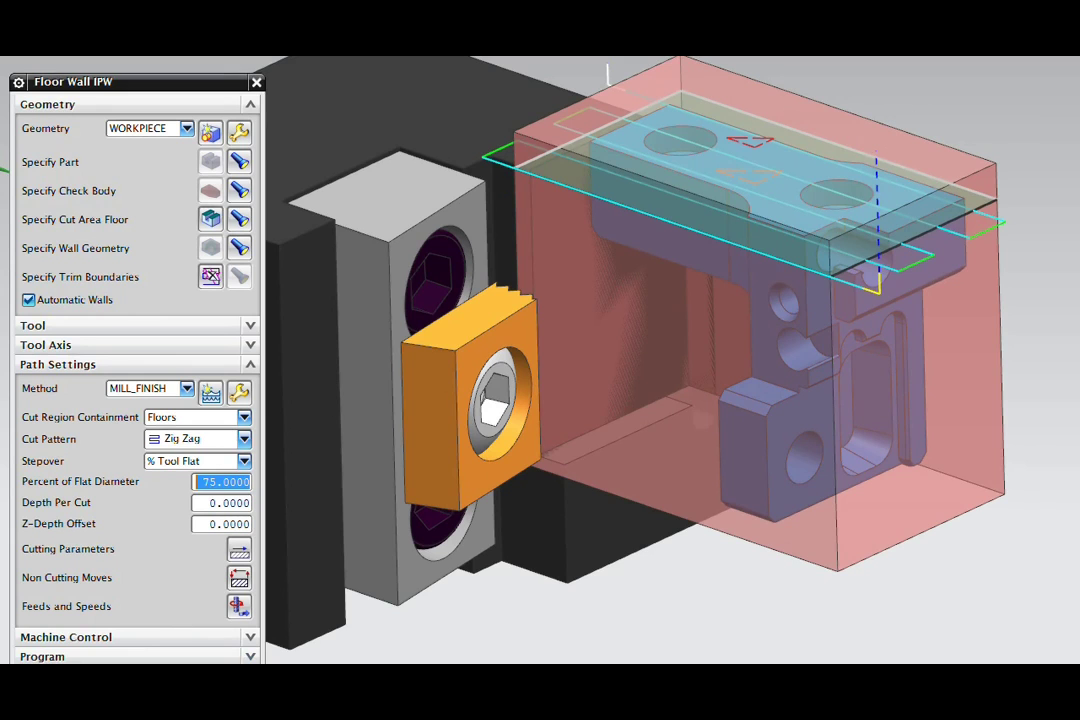
click(180, 700)
middle_drag(668, 155, 665, 159)
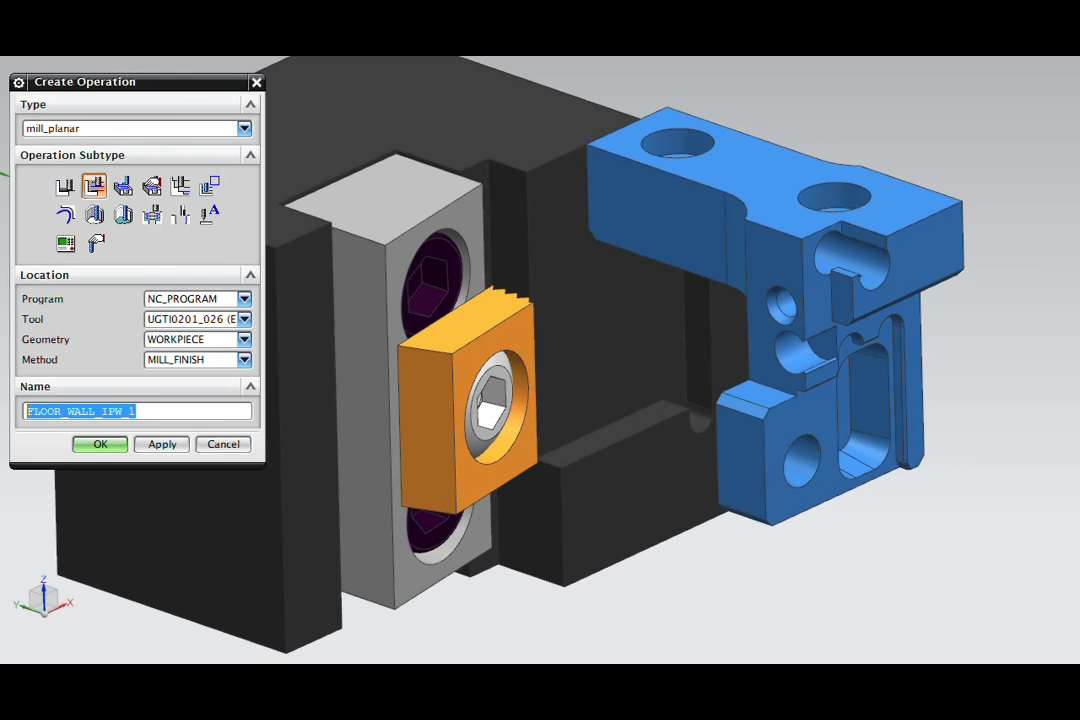
Create a Floor Wall IPW operation with WORKPIECE geometry and MILL_FINISH, specifying the recessed front face around the pocket as cut area floor.
click(94, 188)
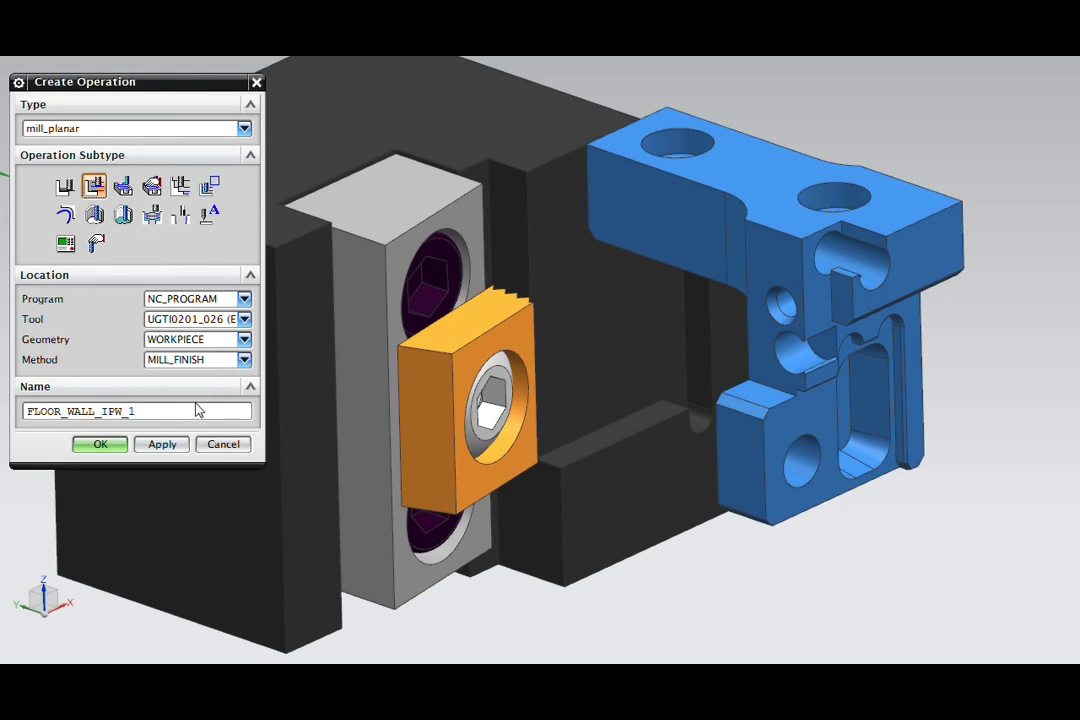
click(101, 445)
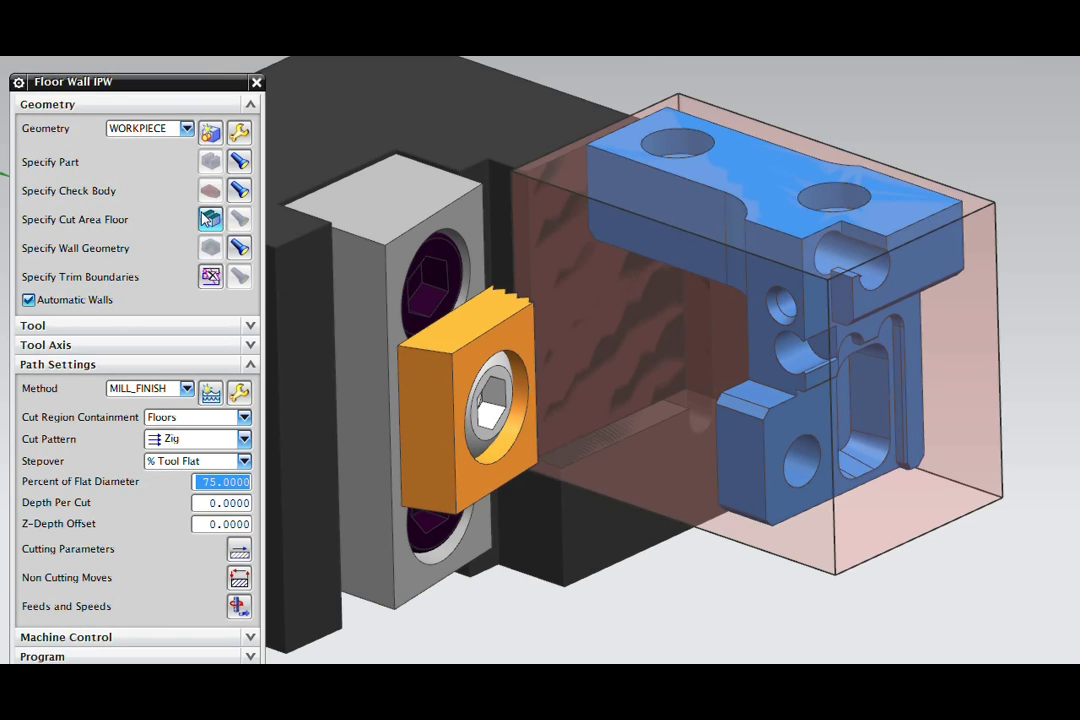
click(208, 219)
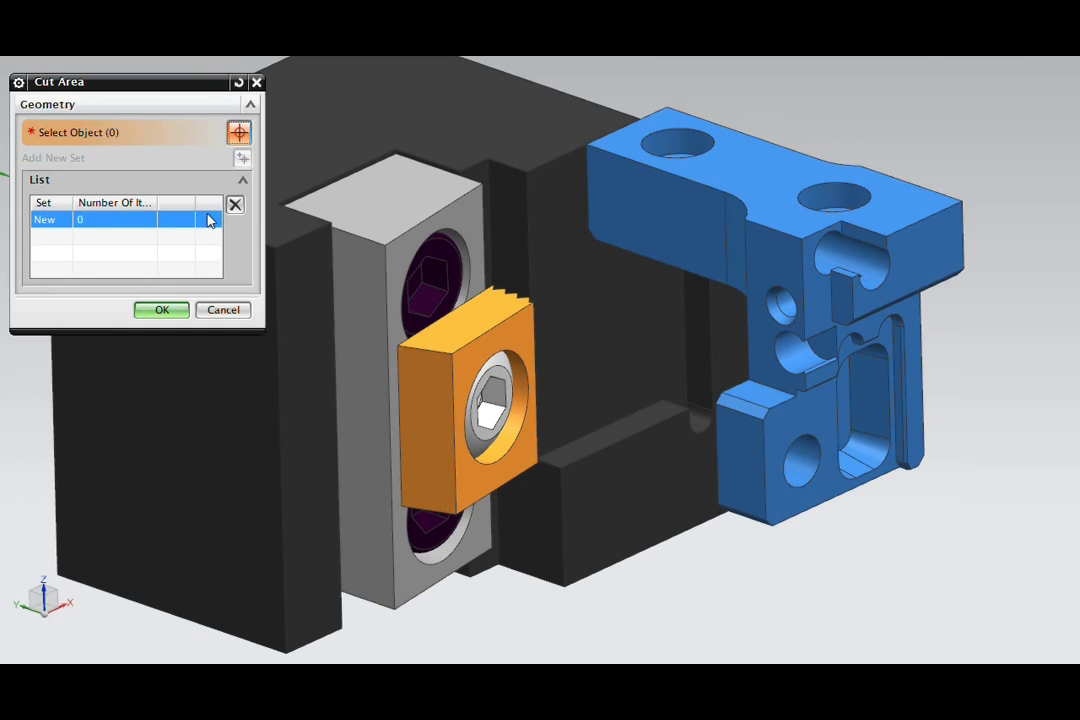
click(815, 305)
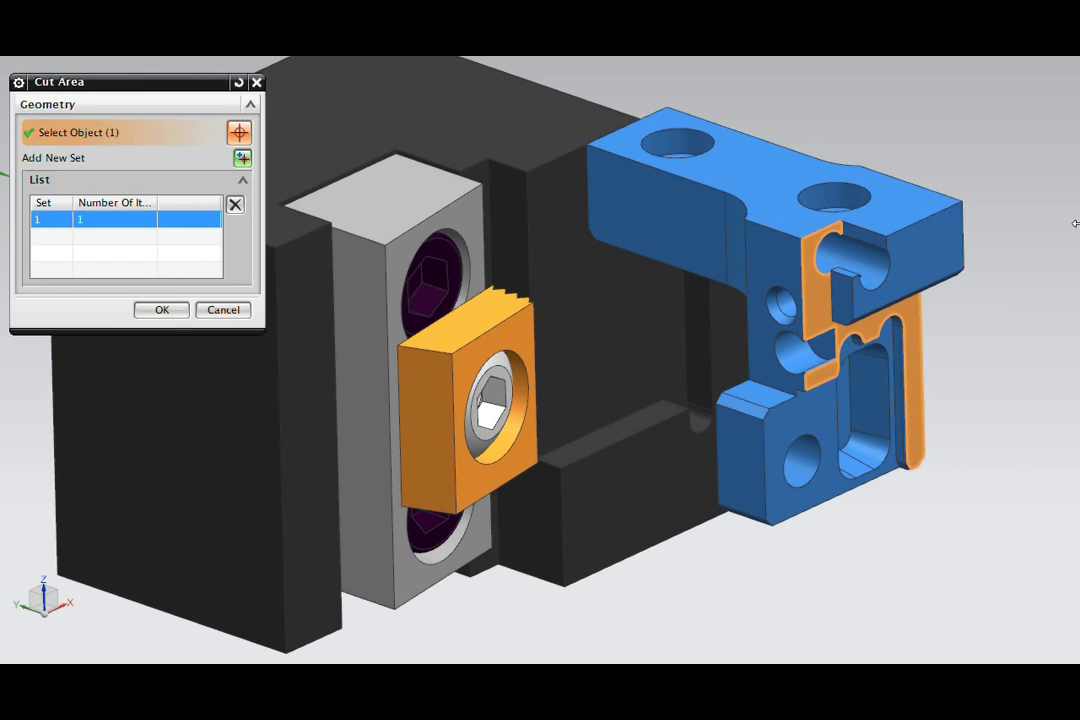
click(163, 311)
Turn off automatic walls and specify the underside of the overhanging front block and its small tab's adjacent side face as wall geometry.
scroll(985, 275, up, 5)
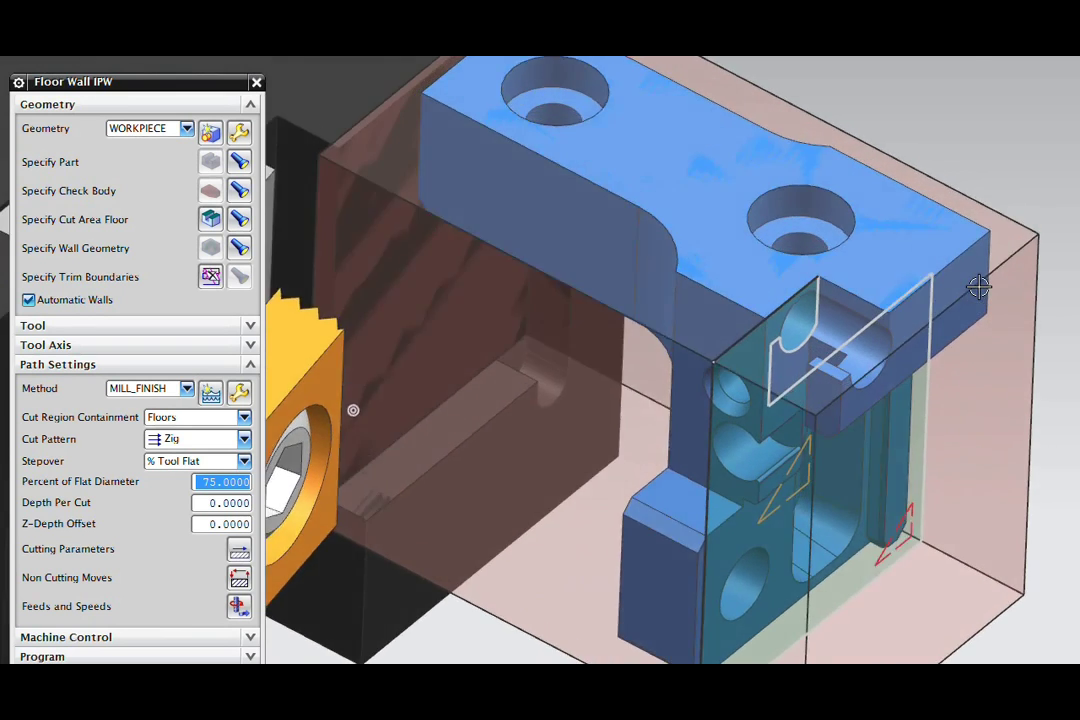
middle_drag(925, 323, 693, 213)
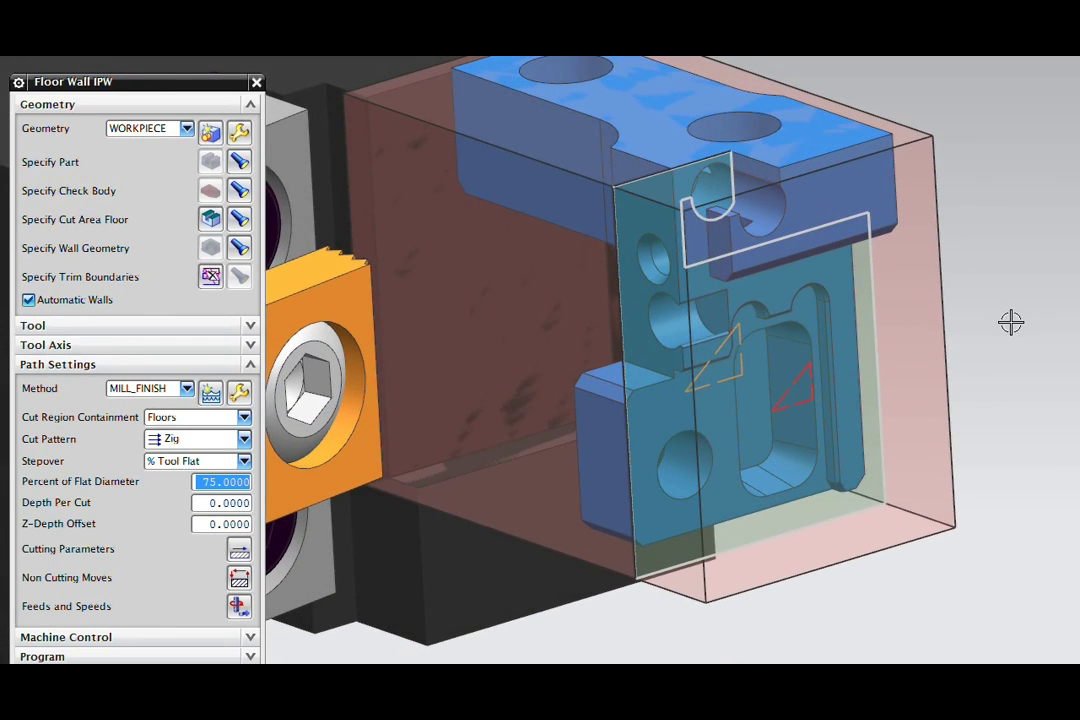
middle_drag(1011, 322, 735, 212)
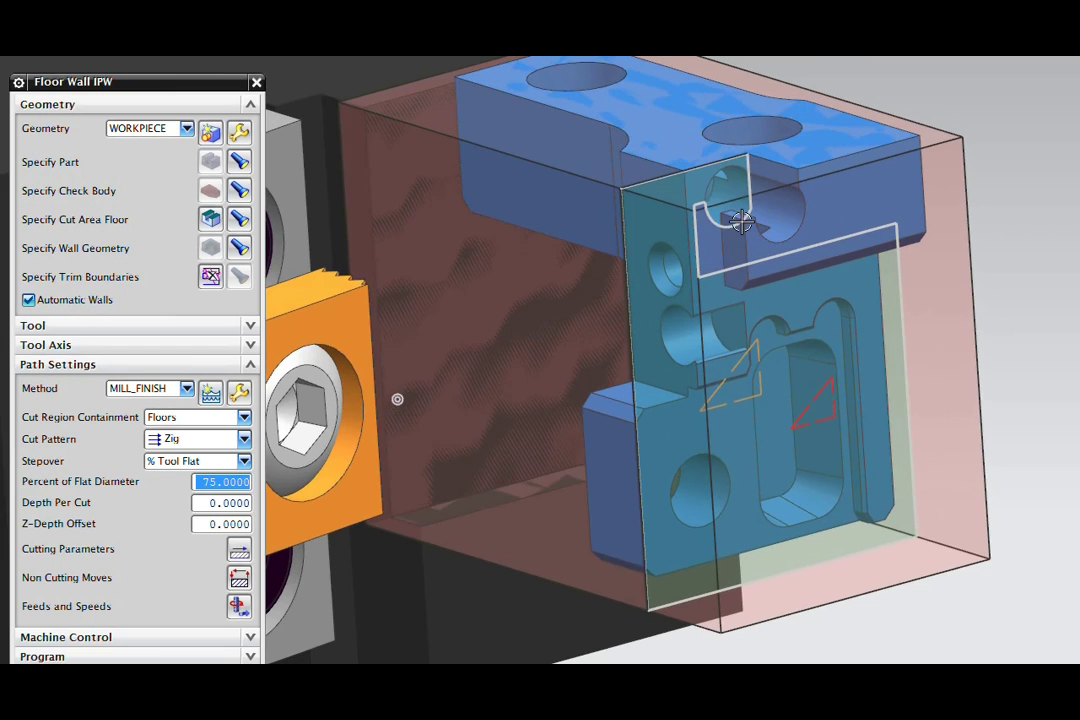
middle_drag(388, 168, 250, 214)
click(56, 300)
middle_drag(405, 466, 392, 396)
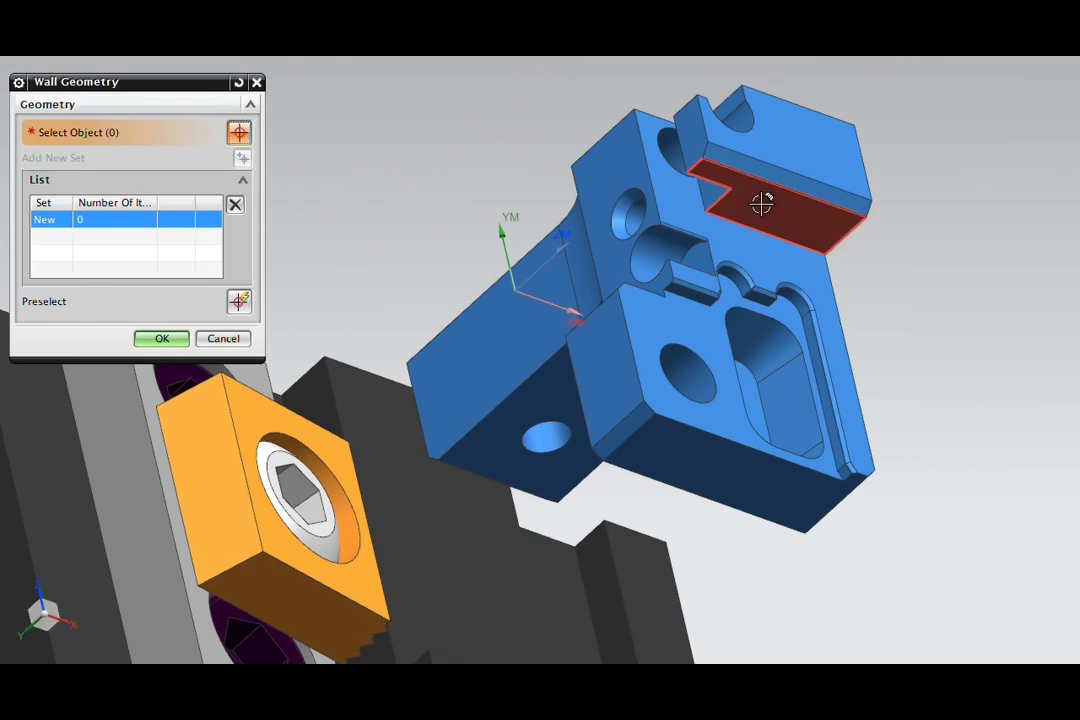
click(762, 203)
click(706, 126)
middle_drag(706, 126, 715, 230)
click(163, 339)
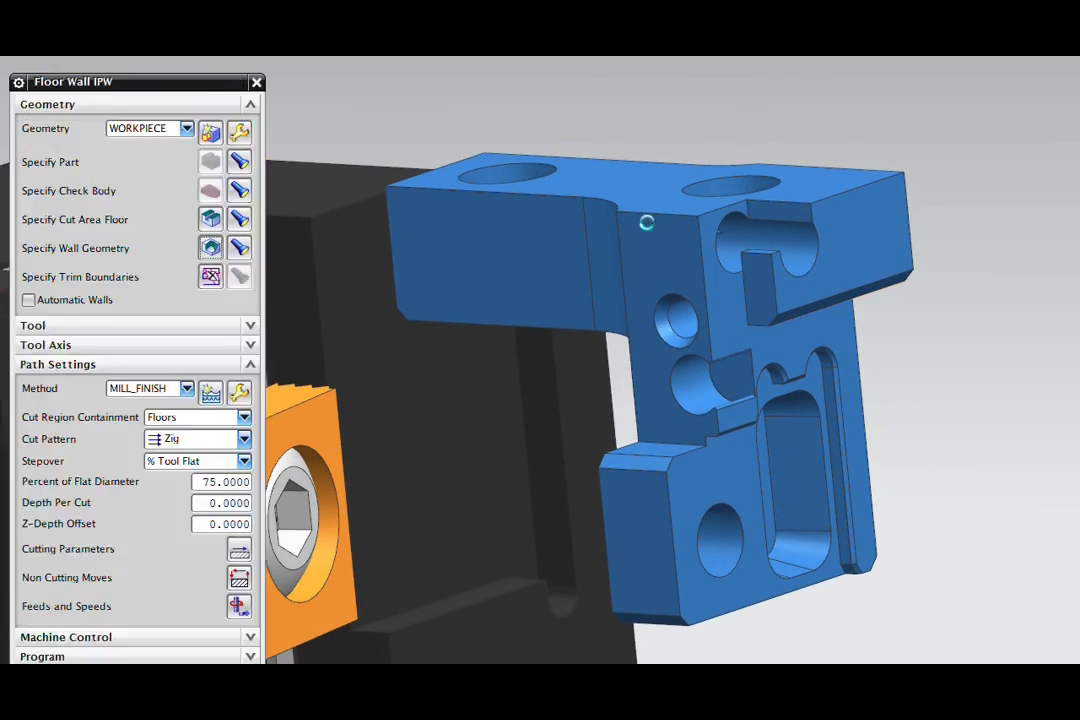
Set the front-face operation's cut pattern to Follow Part, generate the toolpath and accept the operation.
mouse_move(1000, 246)
middle_down()
mouse_move(692, 303)
mouse_move(714, 248)
mouse_move(939, 306)
mouse_move(750, 332)
middle_up()
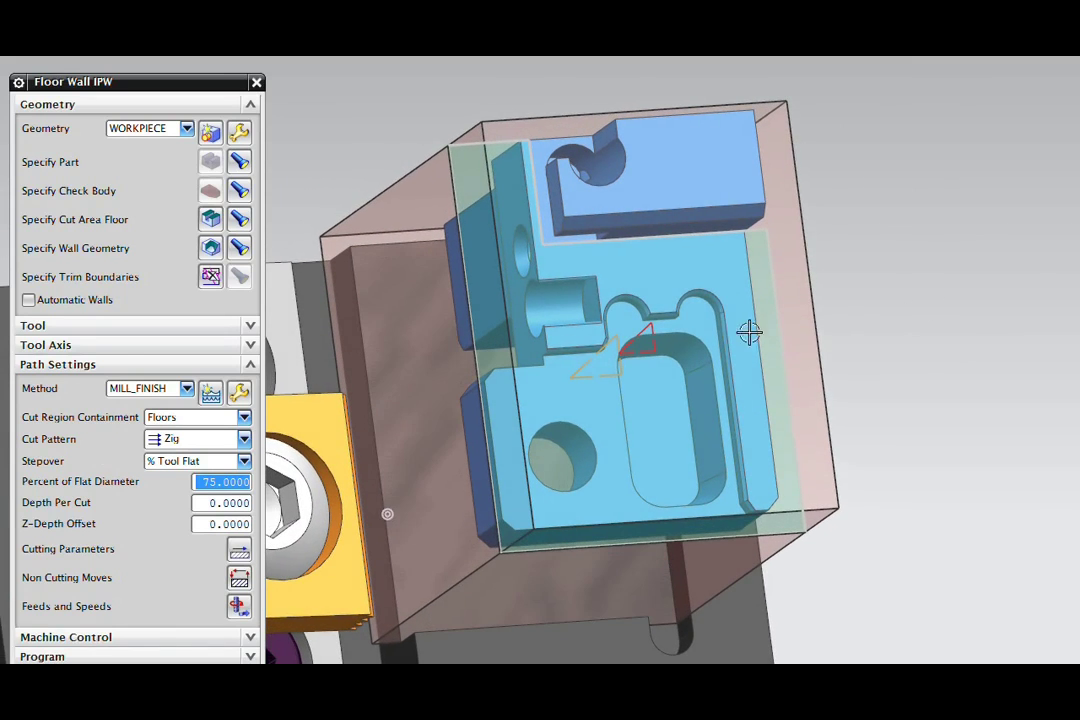
click(243, 439)
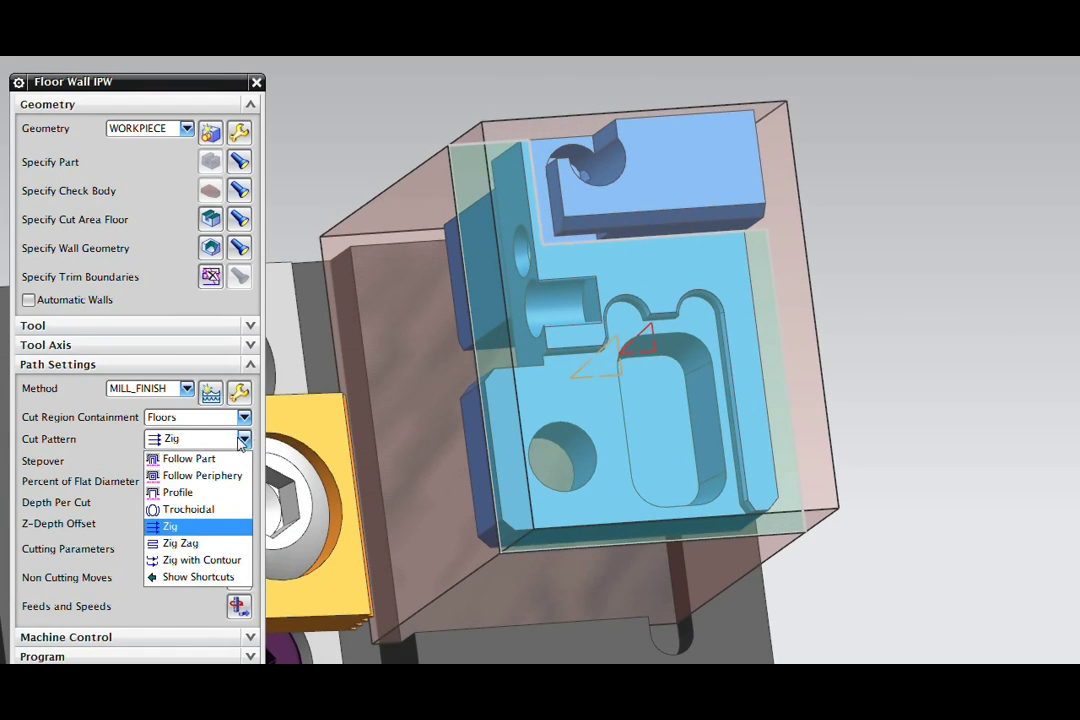
click(205, 459)
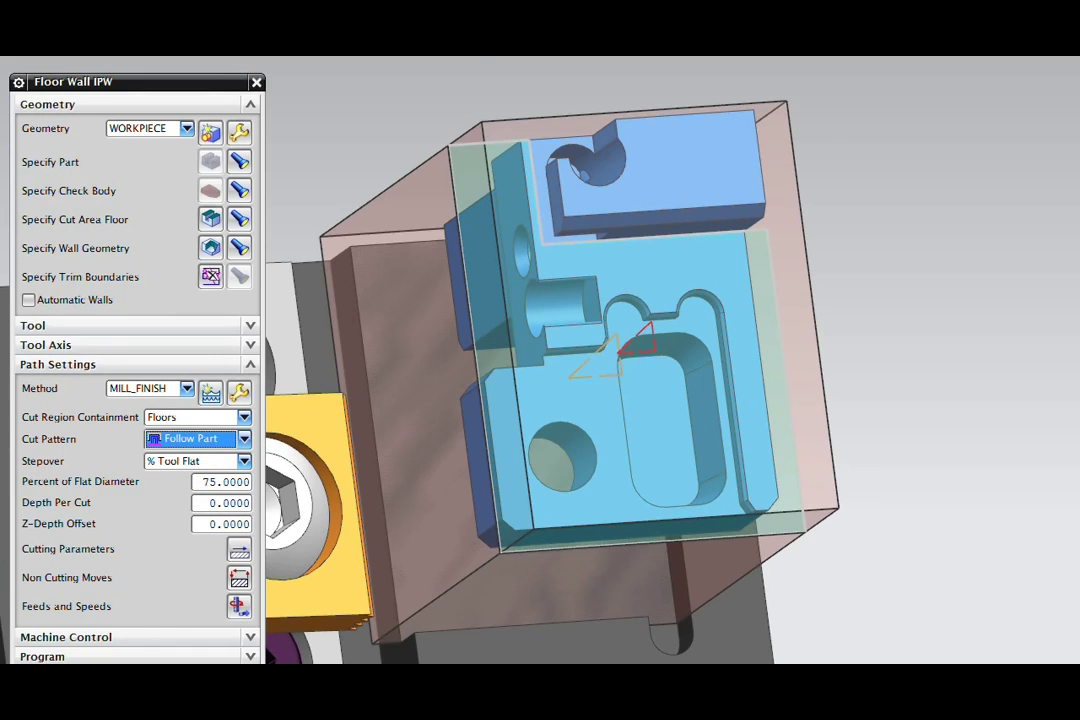
middle_drag(887, 183, 885, 239)
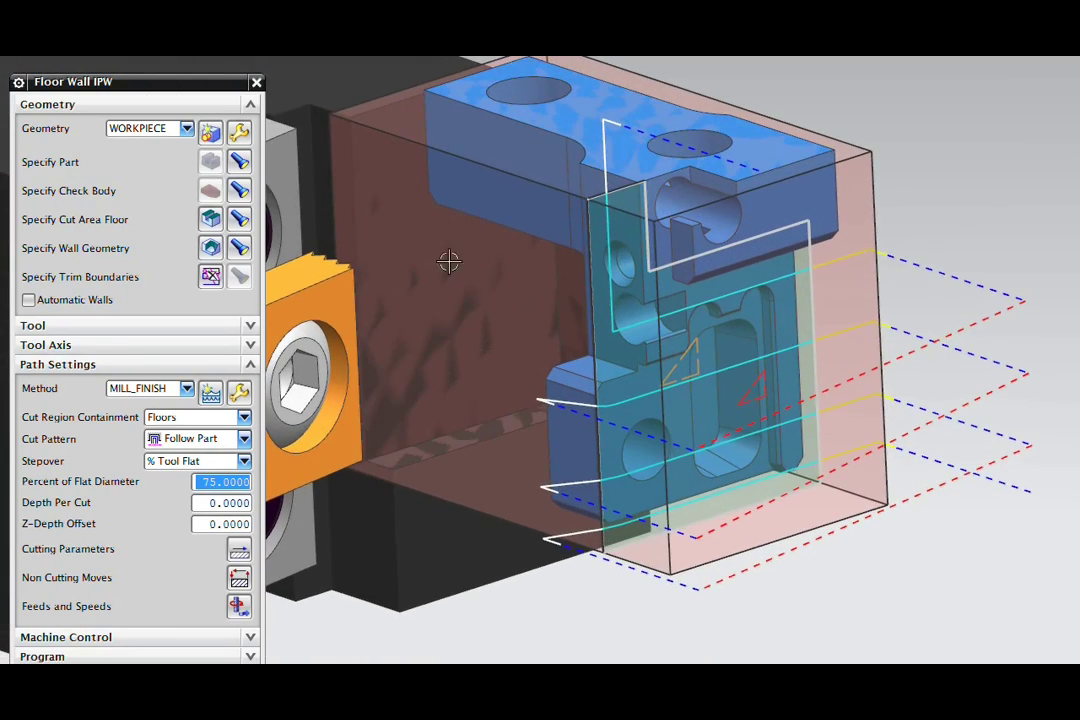
middle_drag(300, 600, 648, 341)
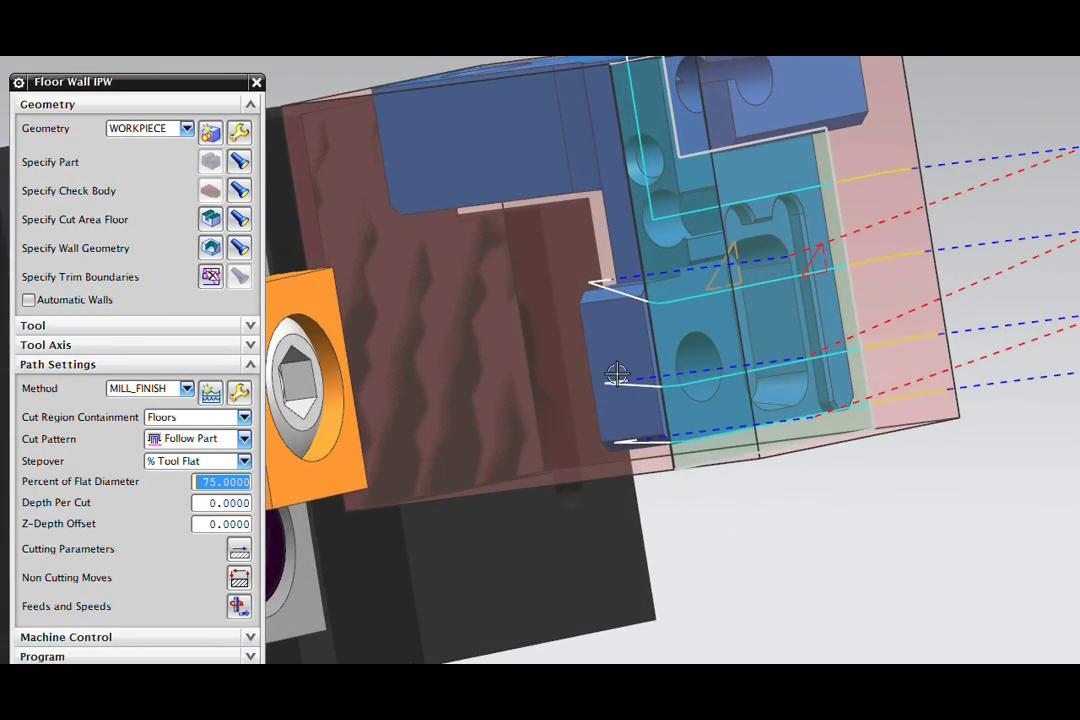
key(Escape)
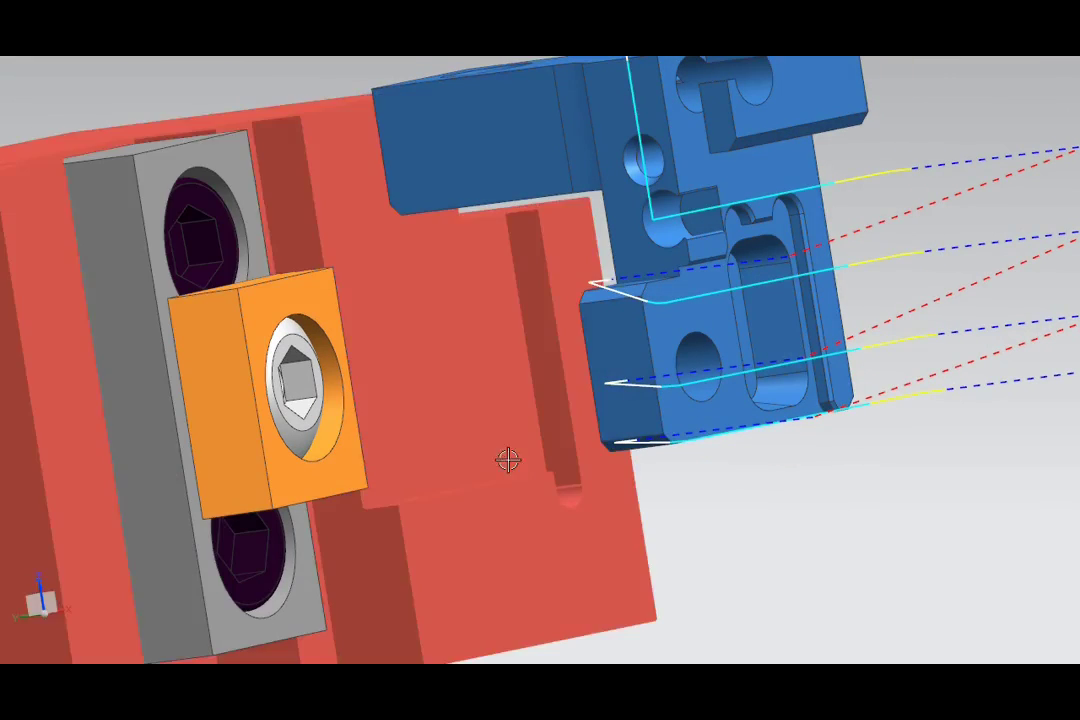
Create the Floor Wall IPW operation FLOOR_WALL_IPW_2 with WORKPIECE geometry and MILL_FINISH, and turn off its automatic walls.
scroll(351, 384, down, 3)
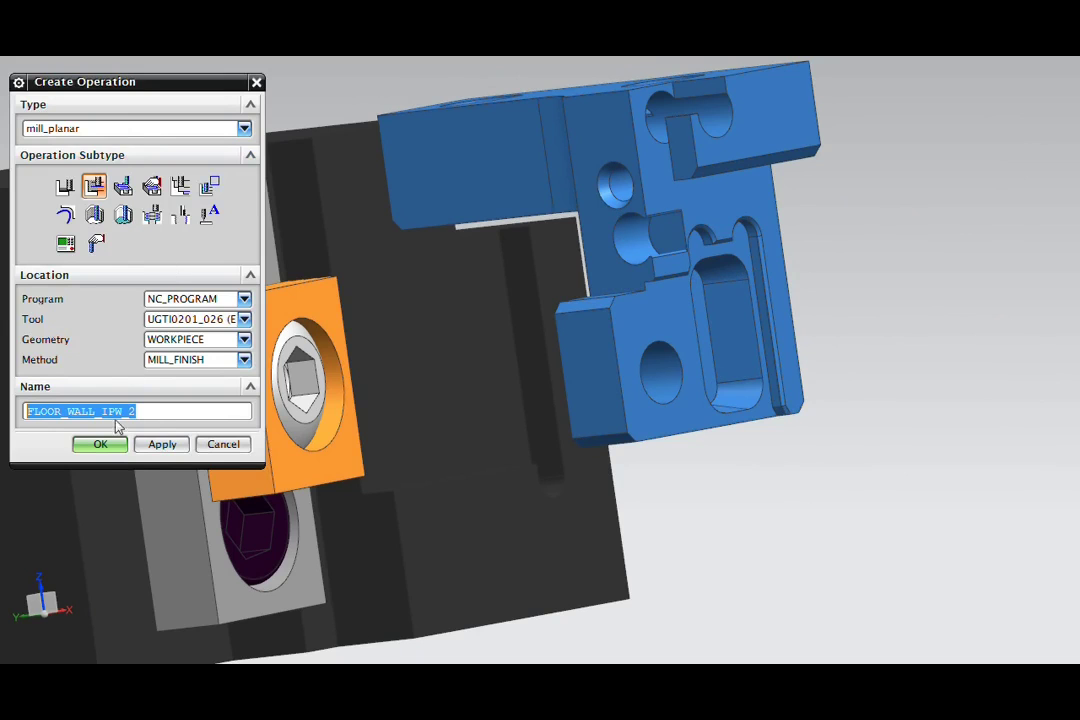
click(110, 447)
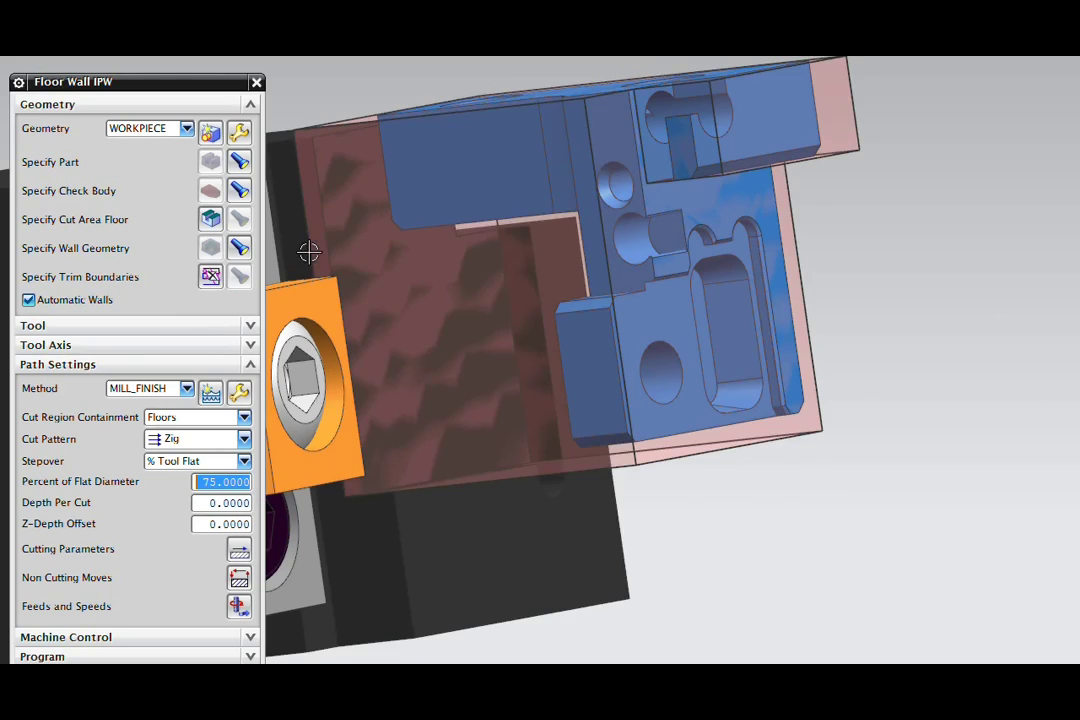
middle_drag(308, 250, 722, 376)
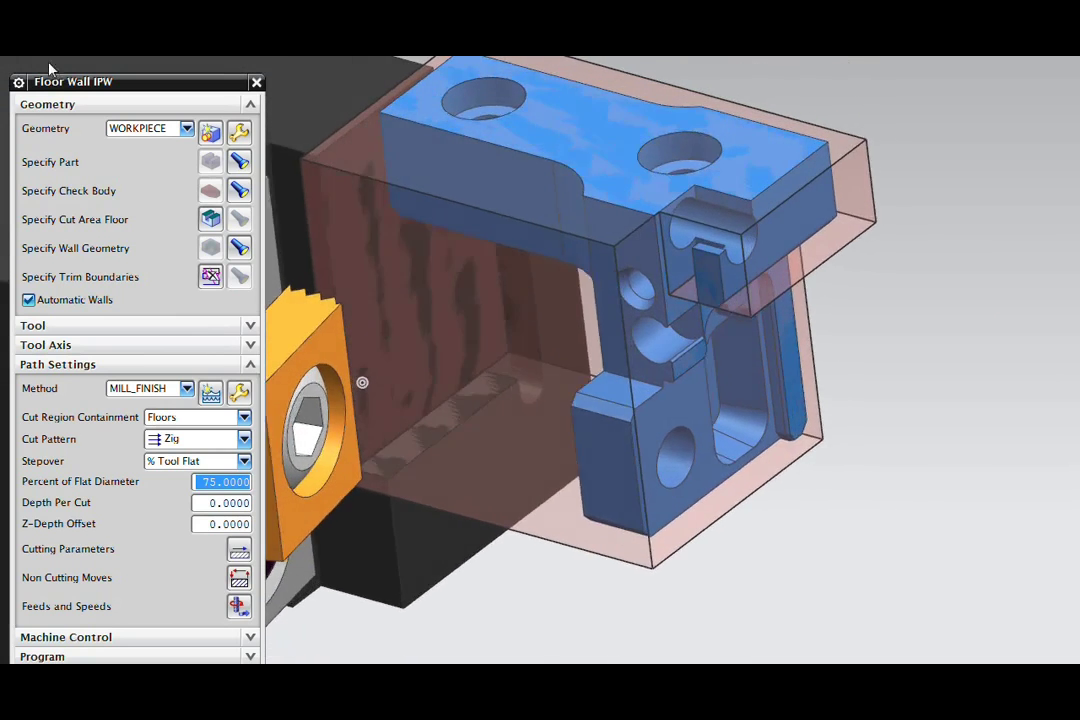
middle_drag(50, 70, 133, 291)
click(29, 300)
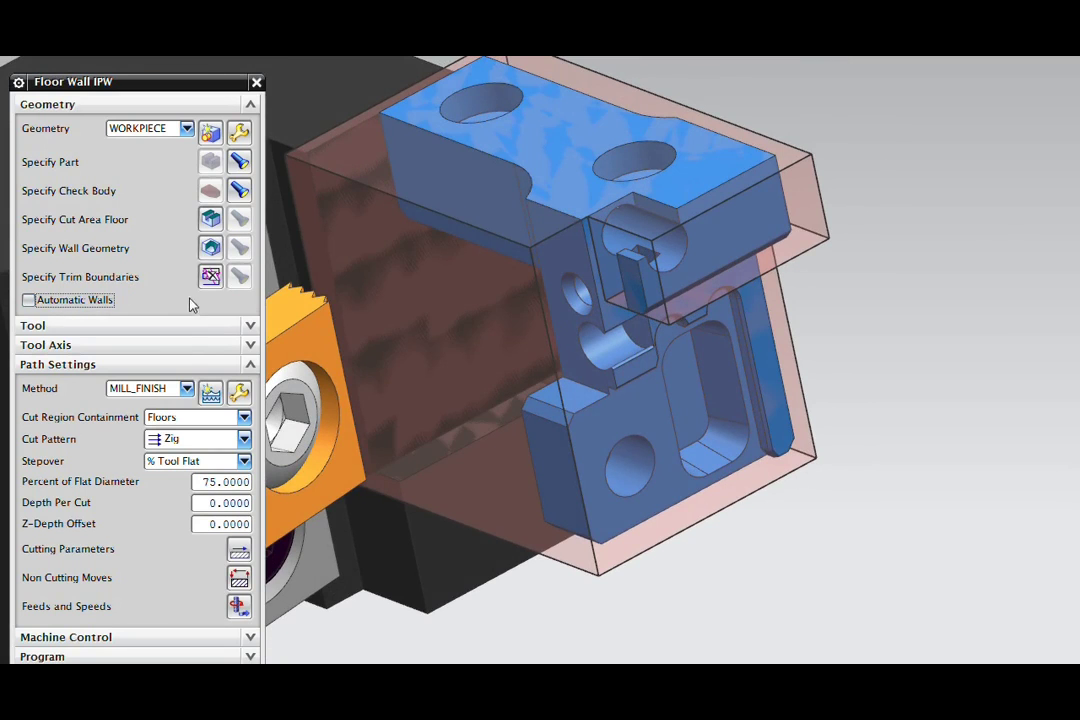
Specify six outer side, bottom and chamfer faces around the part's lower body as the operation's wall geometry.
click(210, 248)
middle_drag(586, 145, 619, 482)
click(361, 273)
click(568, 333)
click(549, 352)
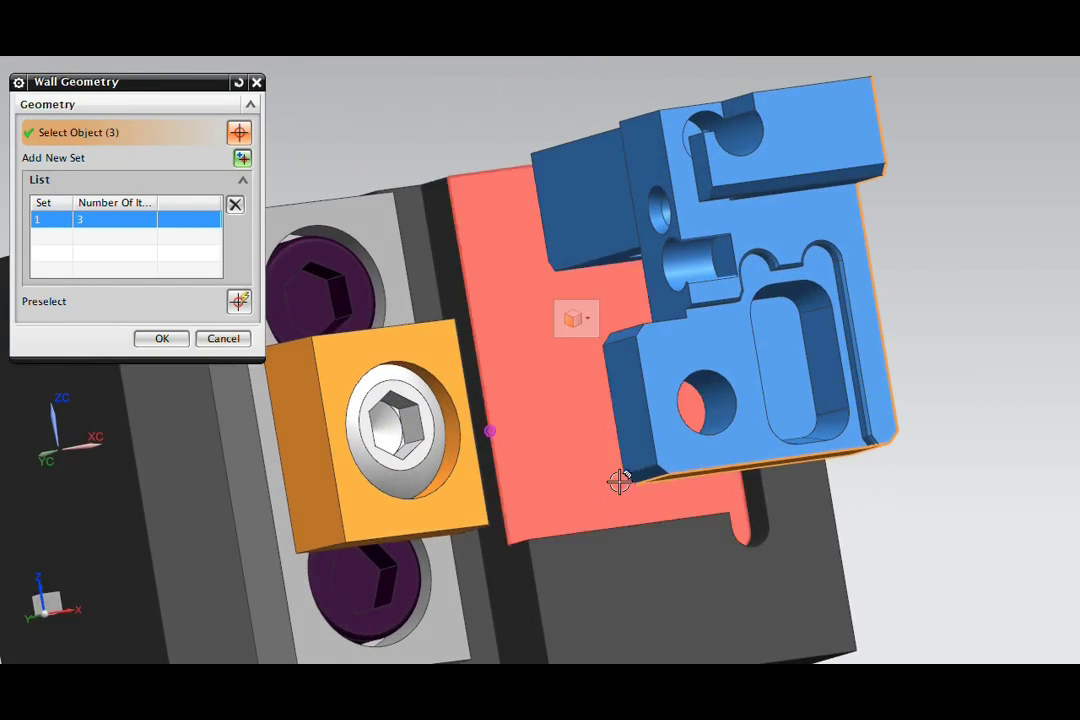
click(632, 476)
click(631, 408)
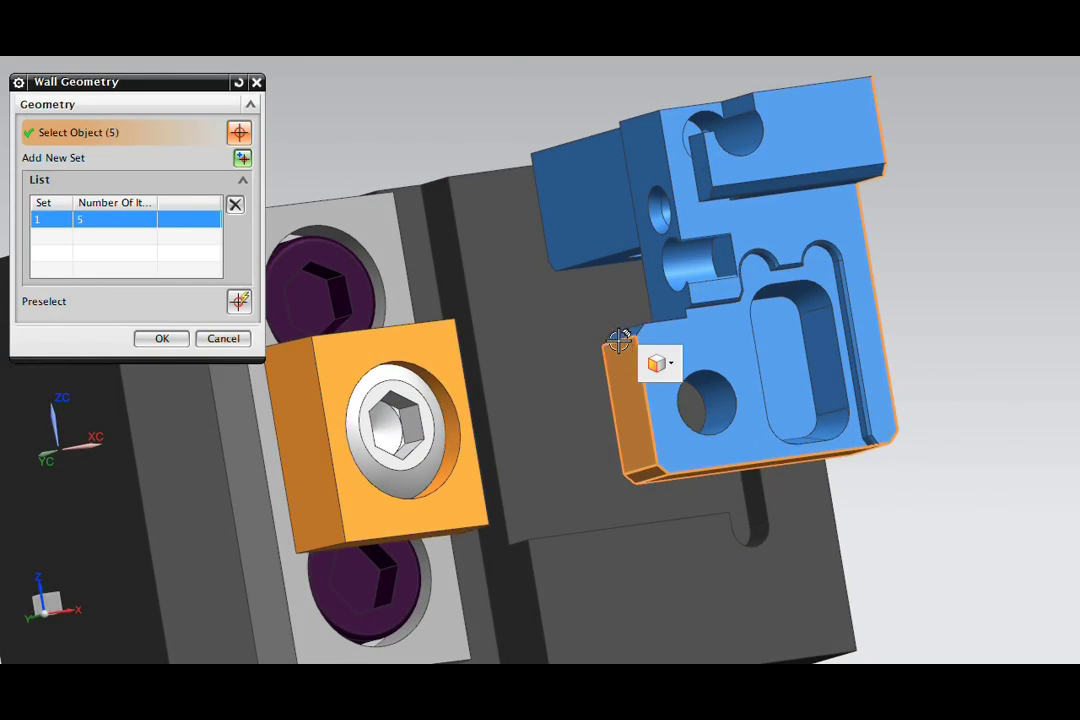
click(620, 337)
middle_drag(620, 337, 512, 286)
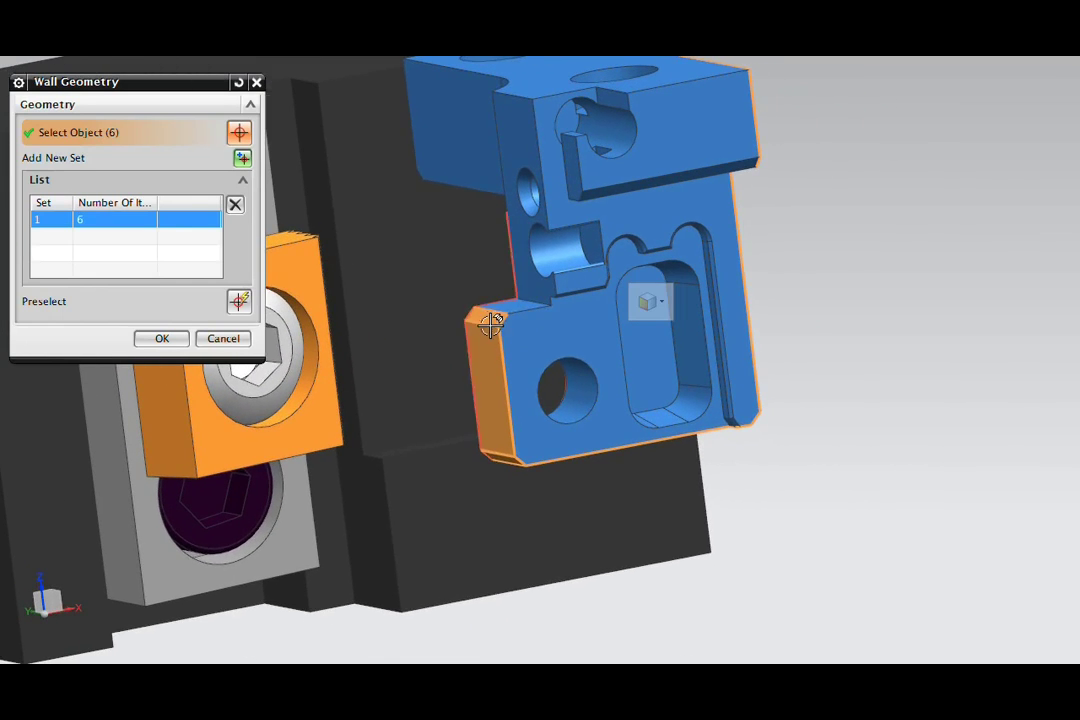
click(162, 338)
Set the wall operation's tool axis to +ZM Axis.
scroll(466, 283, up, 3)
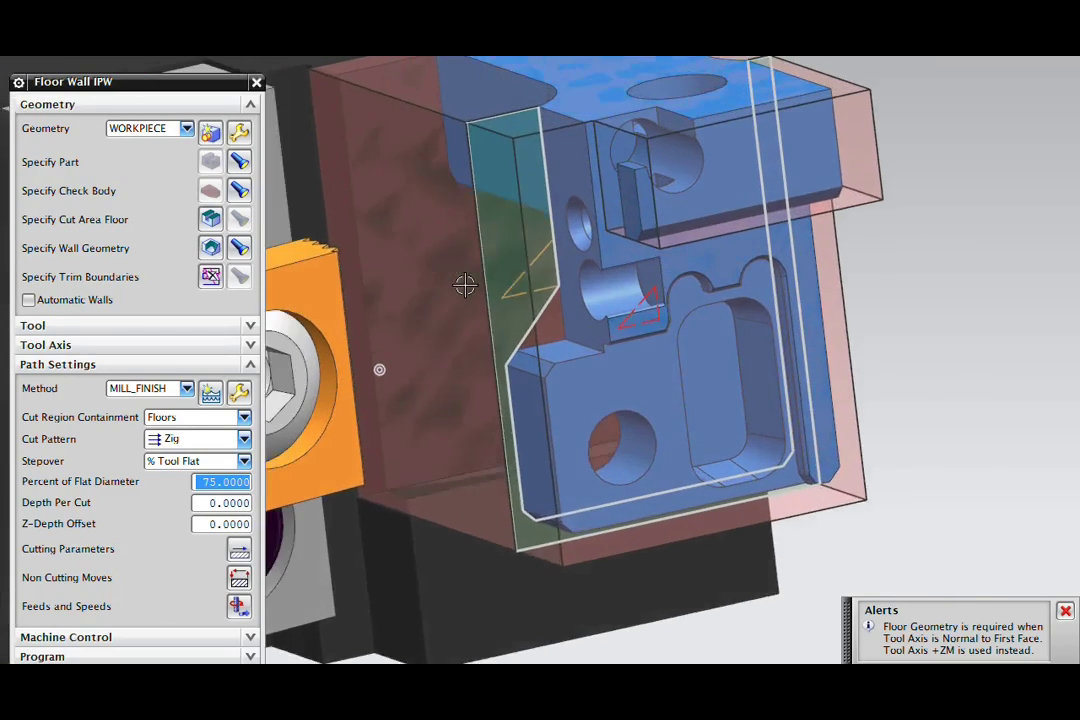
shift+middle_drag(506, 316, 447, 242)
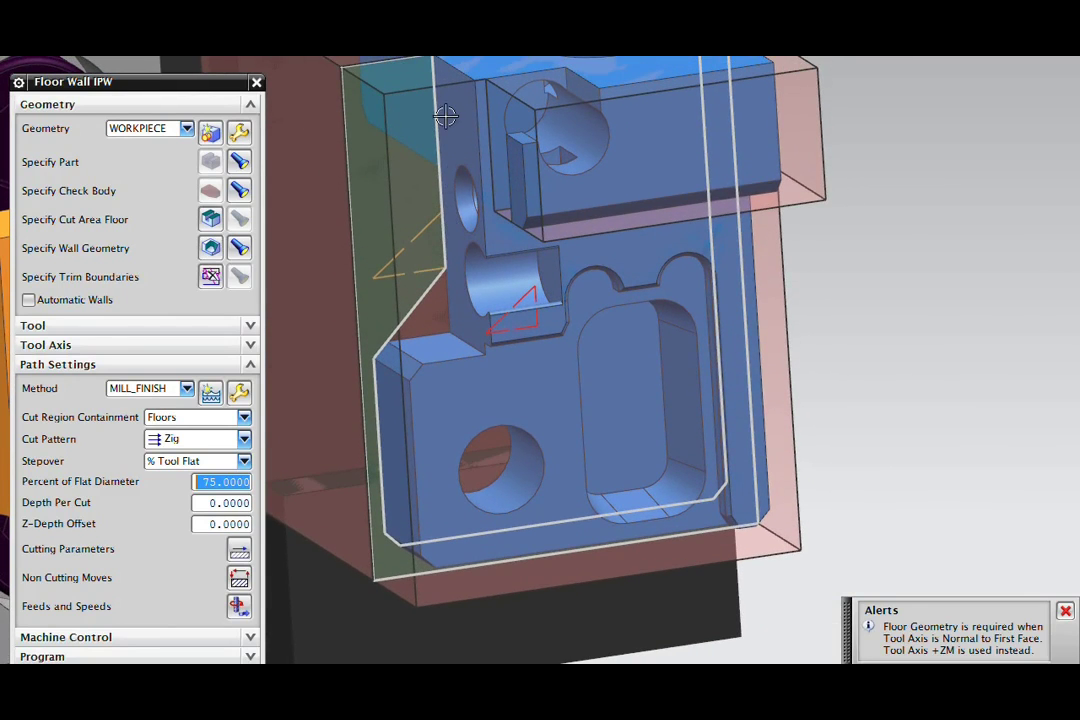
middle_drag(450, 131, 98, 355)
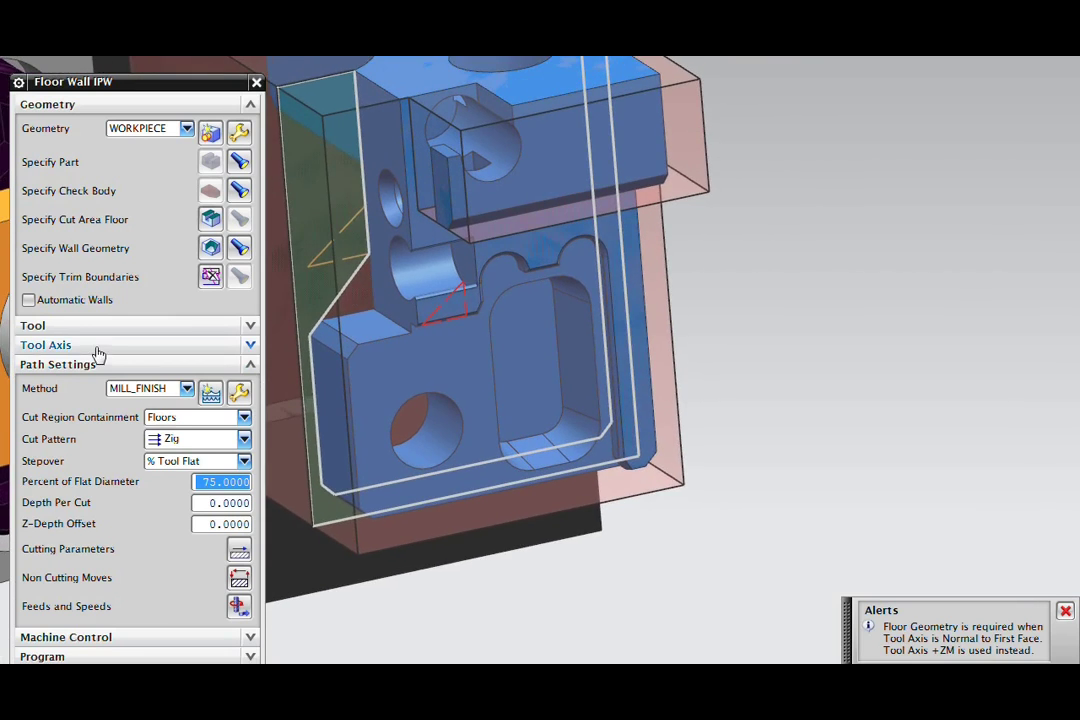
click(98, 346)
click(200, 369)
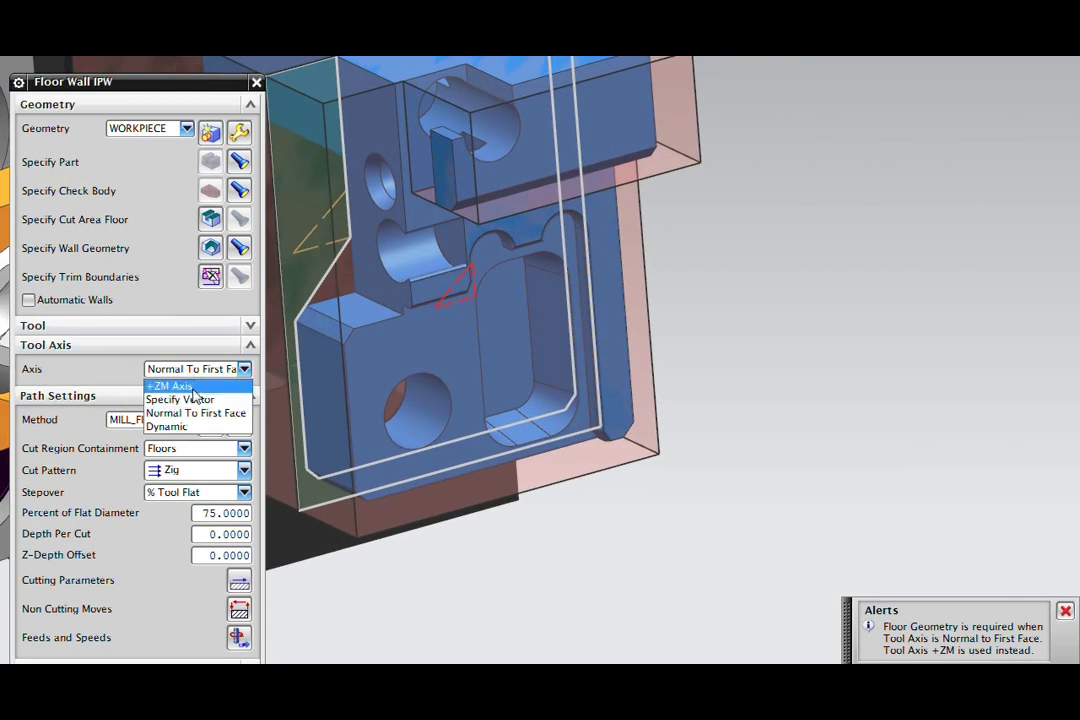
click(185, 388)
Set the wall operation's cut pattern to Profile and its Z-depth offset to 0.02.
middle_drag(685, 369, 130, 541)
middle_drag(255, 458, 118, 541)
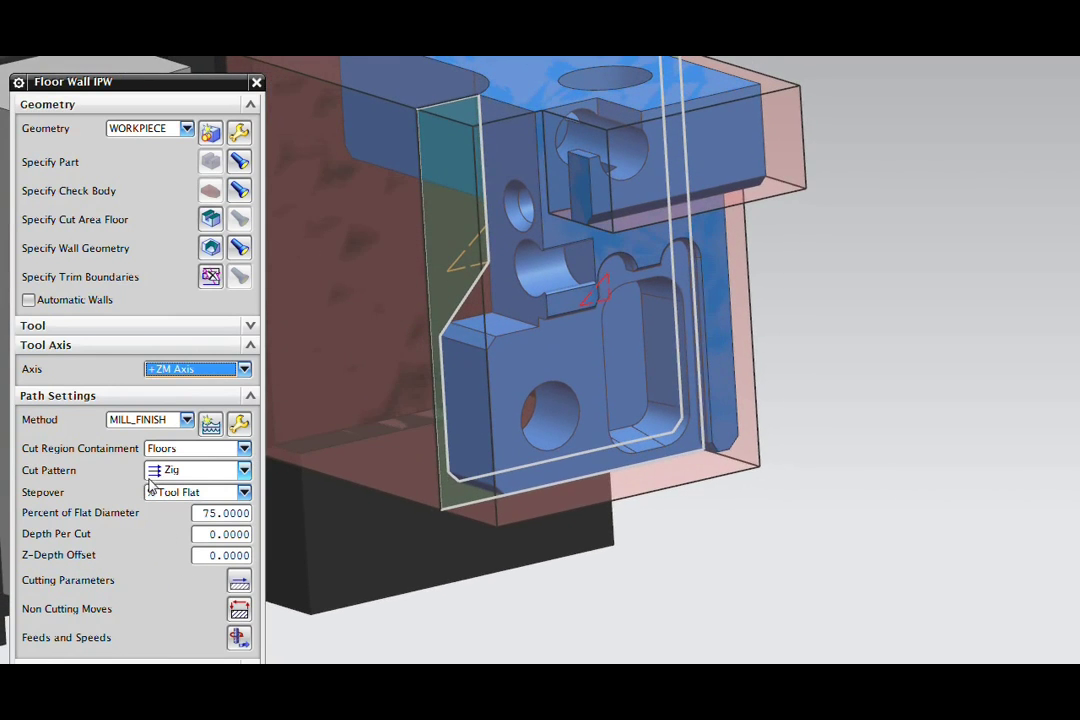
click(200, 470)
click(178, 523)
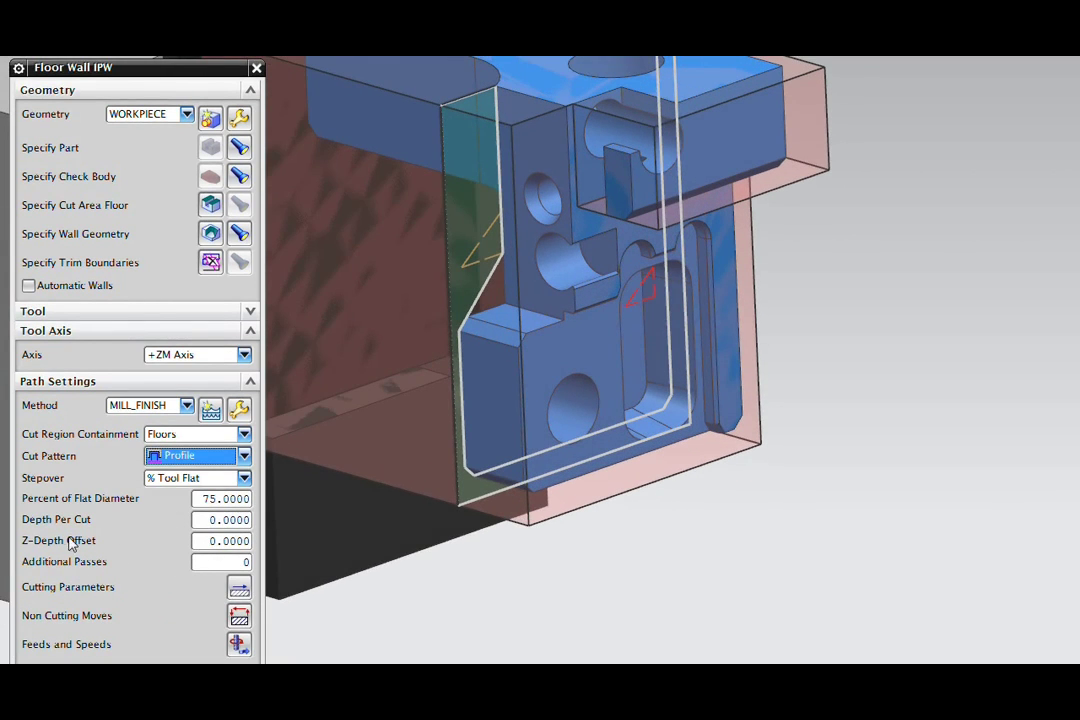
click(230, 539)
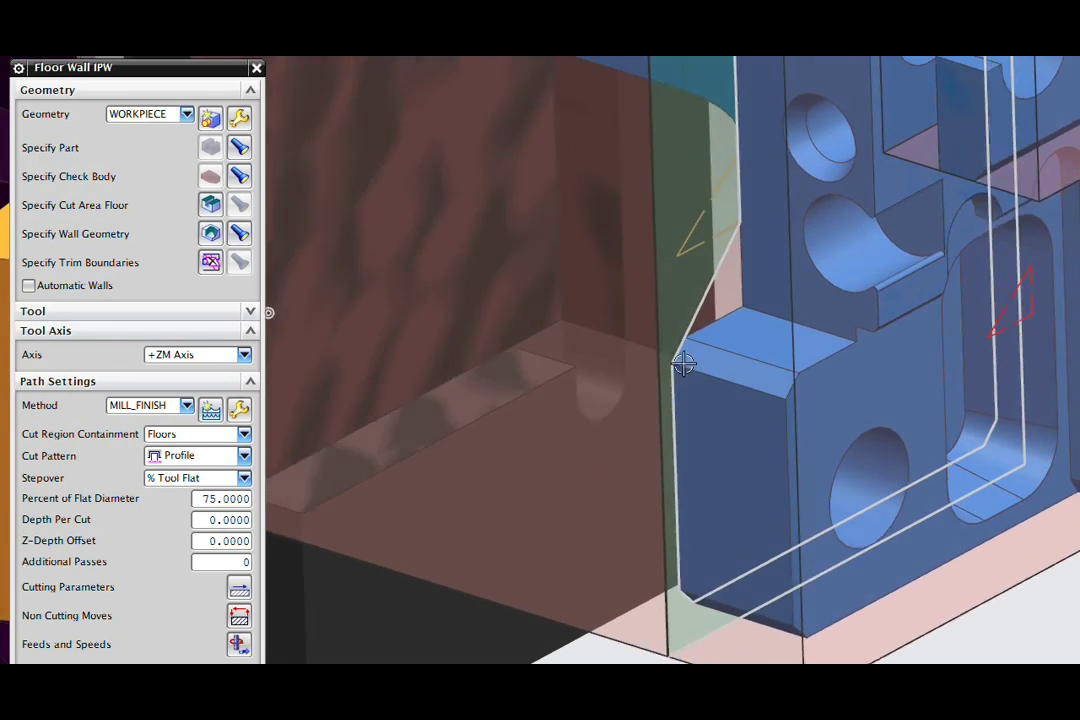
mouse_move(684, 364)
middle_down()
mouse_move(693, 382)
mouse_move(730, 373)
mouse_move(701, 347)
mouse_move(622, 434)
mouse_move(634, 402)
mouse_move(328, 620)
middle_up()
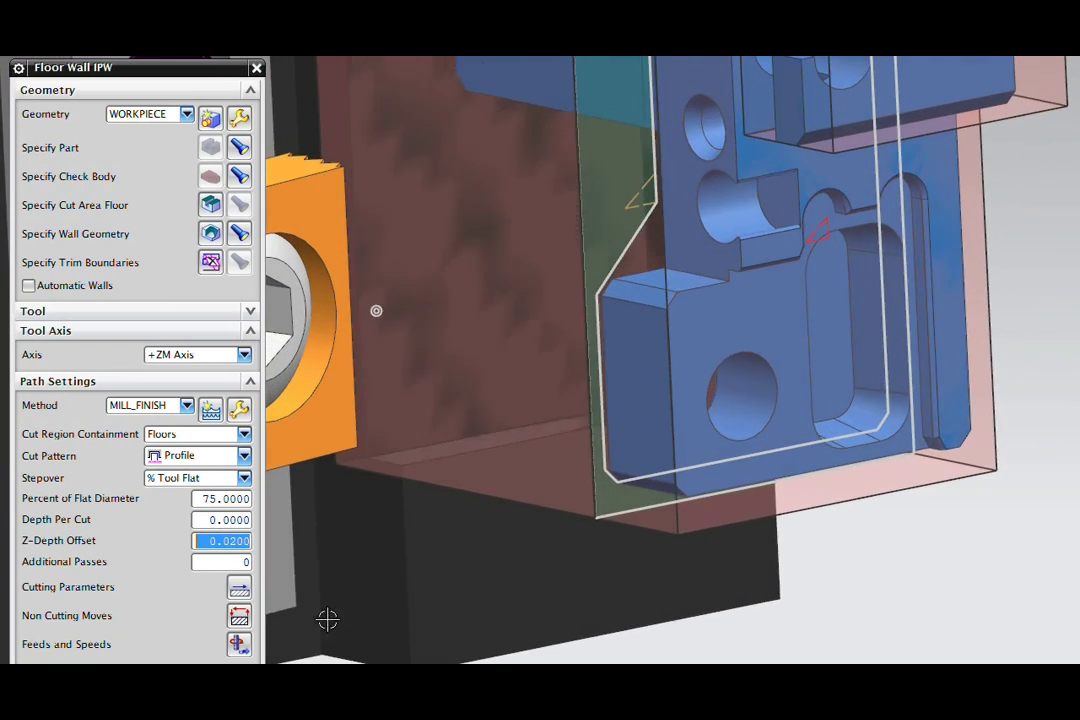
Set the tool overhang to 90 percent of the tool in the containment cutting parameters.
click(239, 589)
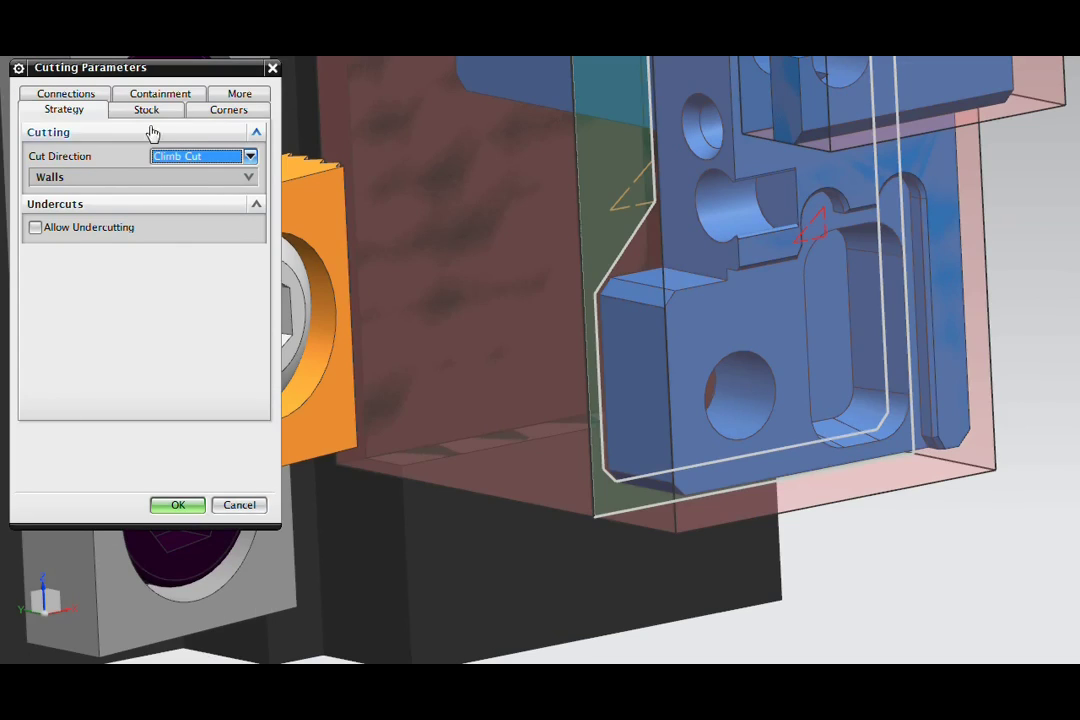
click(160, 111)
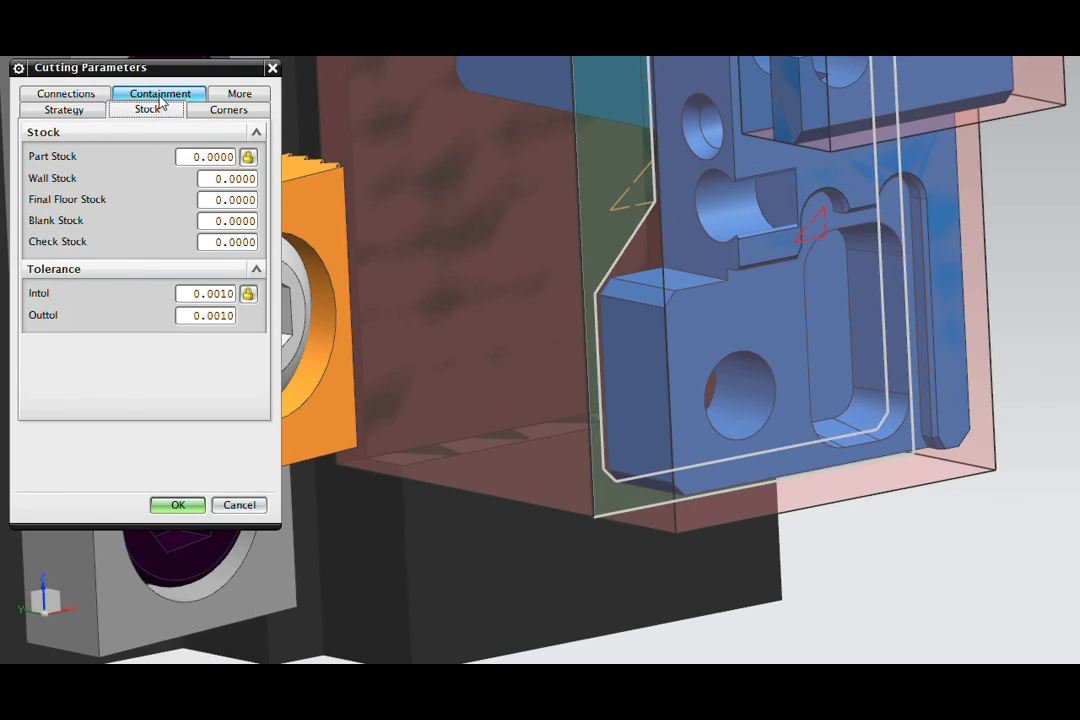
click(160, 93)
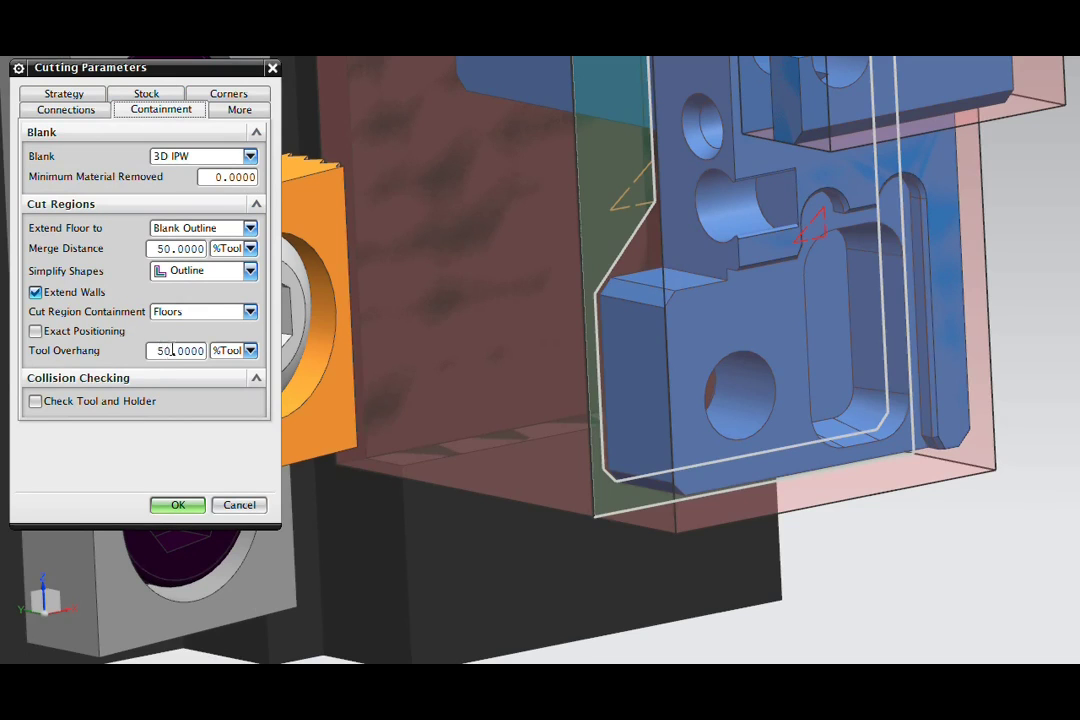
middle_drag(150, 533, 164, 511)
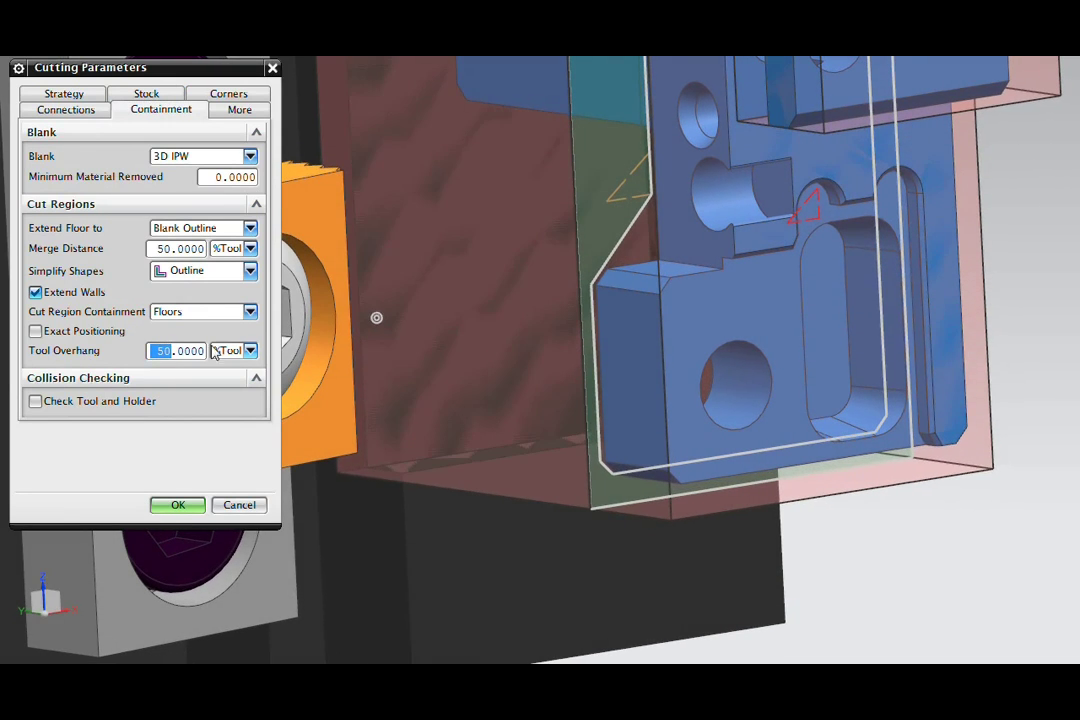
mouse_move(64, 354)
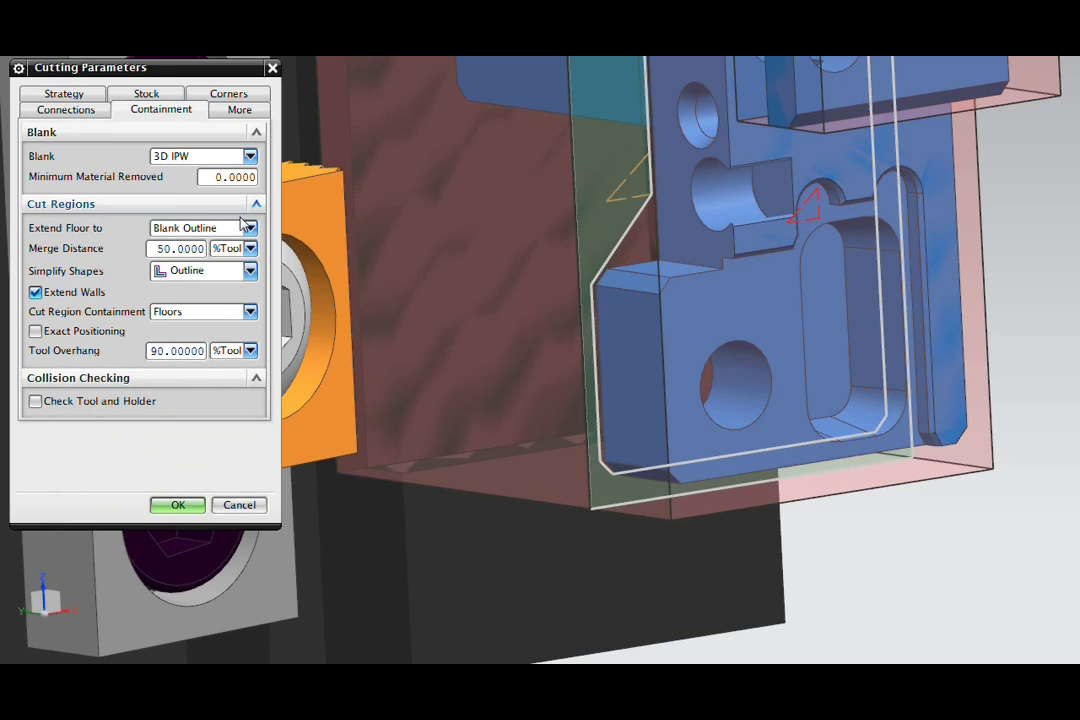
Create a MILL_FINISH Floor Wall IPW operation with the top face of the part's lower block as its cut area floor.
click(179, 506)
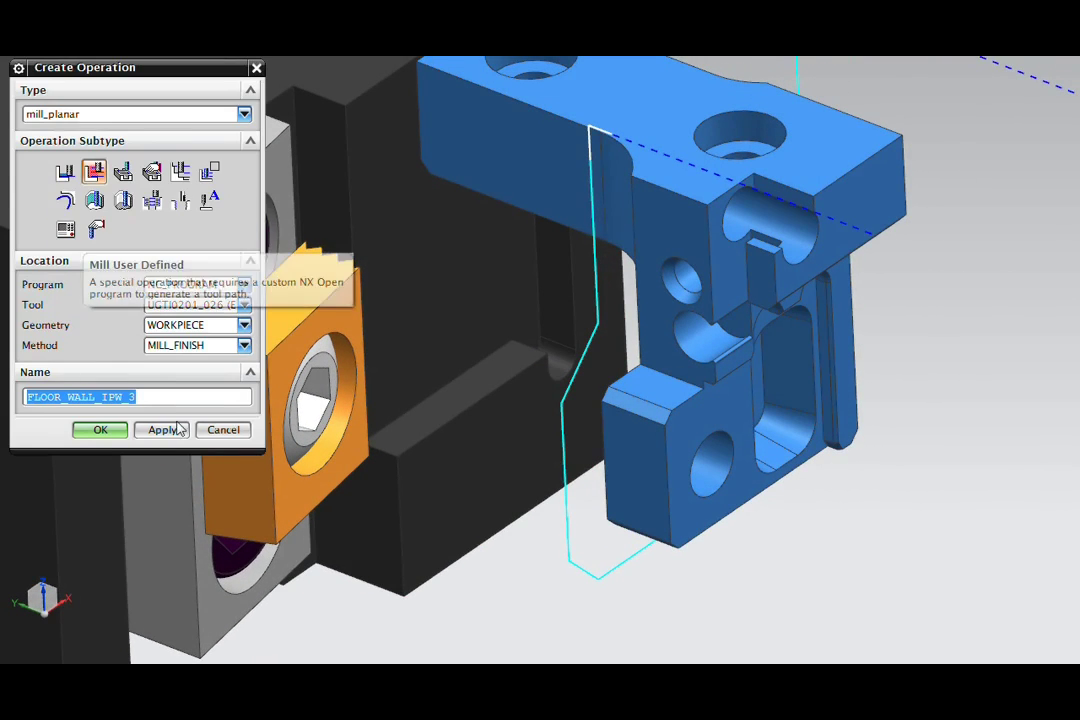
click(101, 429)
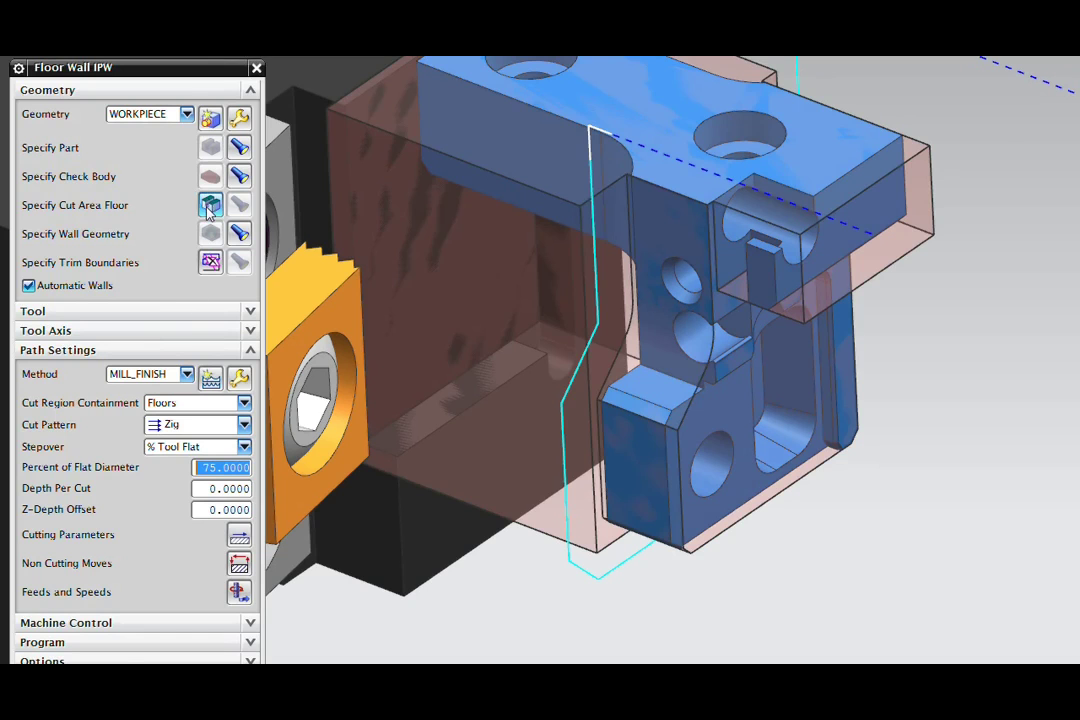
click(208, 206)
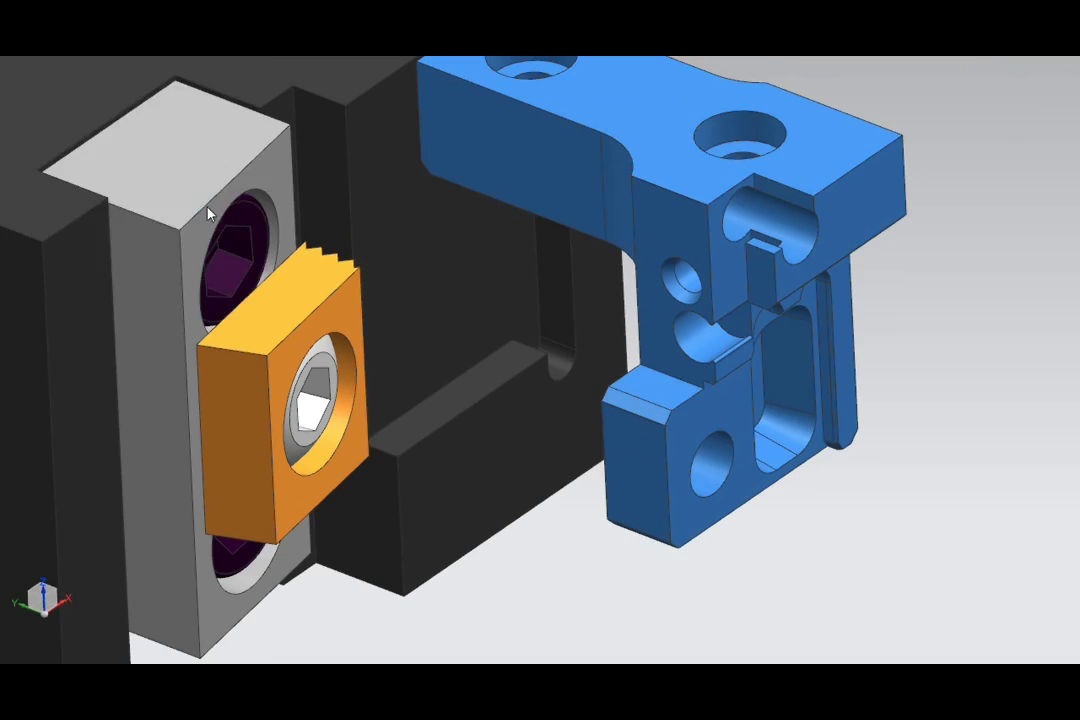
click(640, 380)
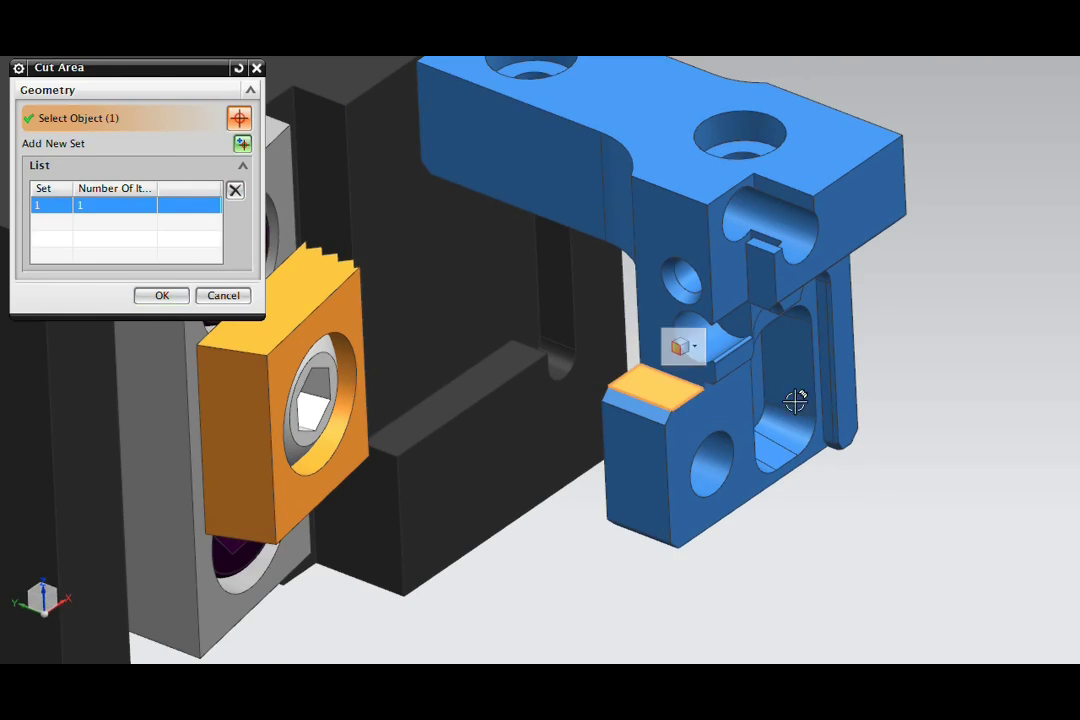
click(162, 296)
Turn off automatic walls and specify the vertical side face with the two holes above the floor as wall geometry.
middle_drag(437, 298, 513, 371)
shift+middle_drag(397, 340, 445, 353)
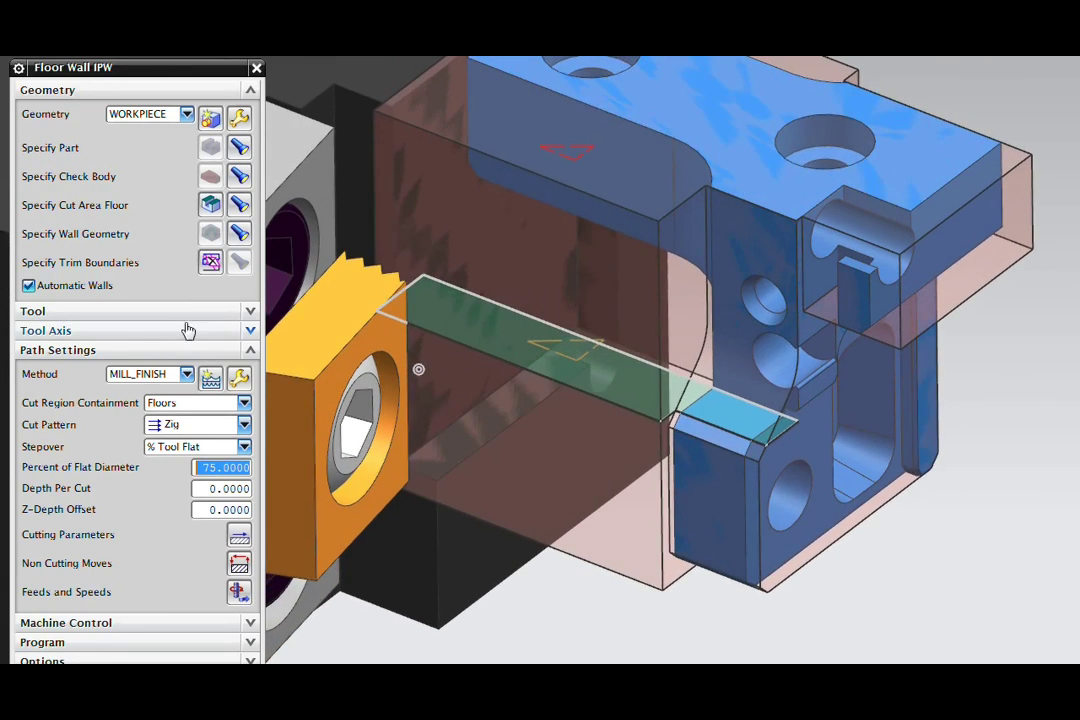
click(29, 286)
click(211, 234)
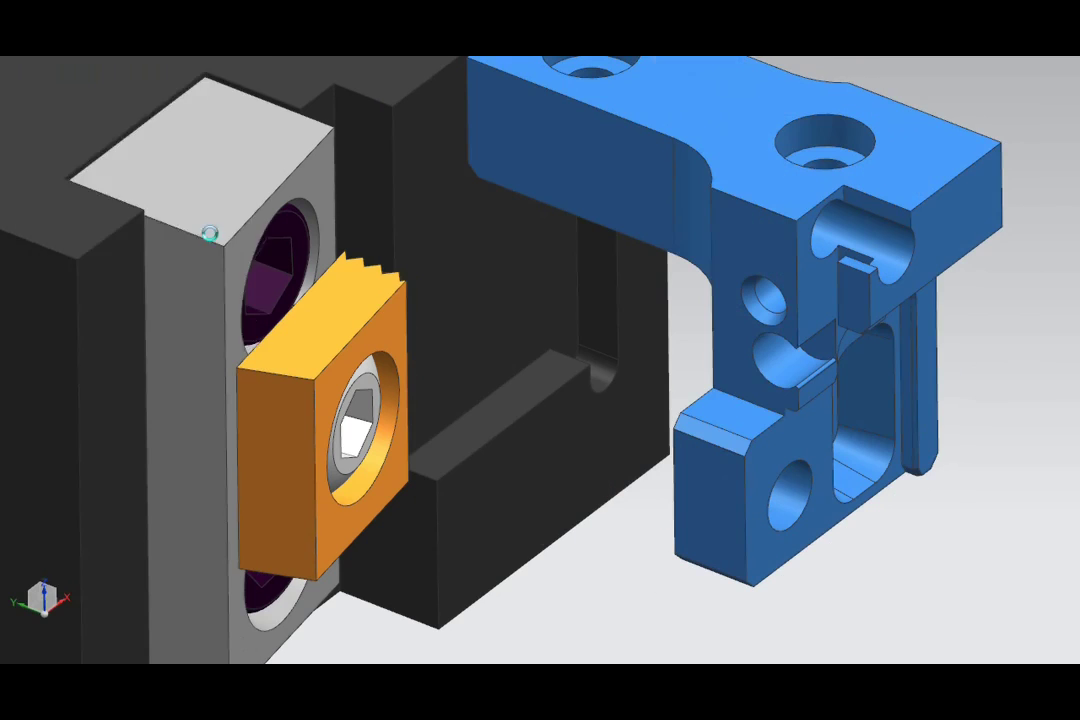
click(725, 313)
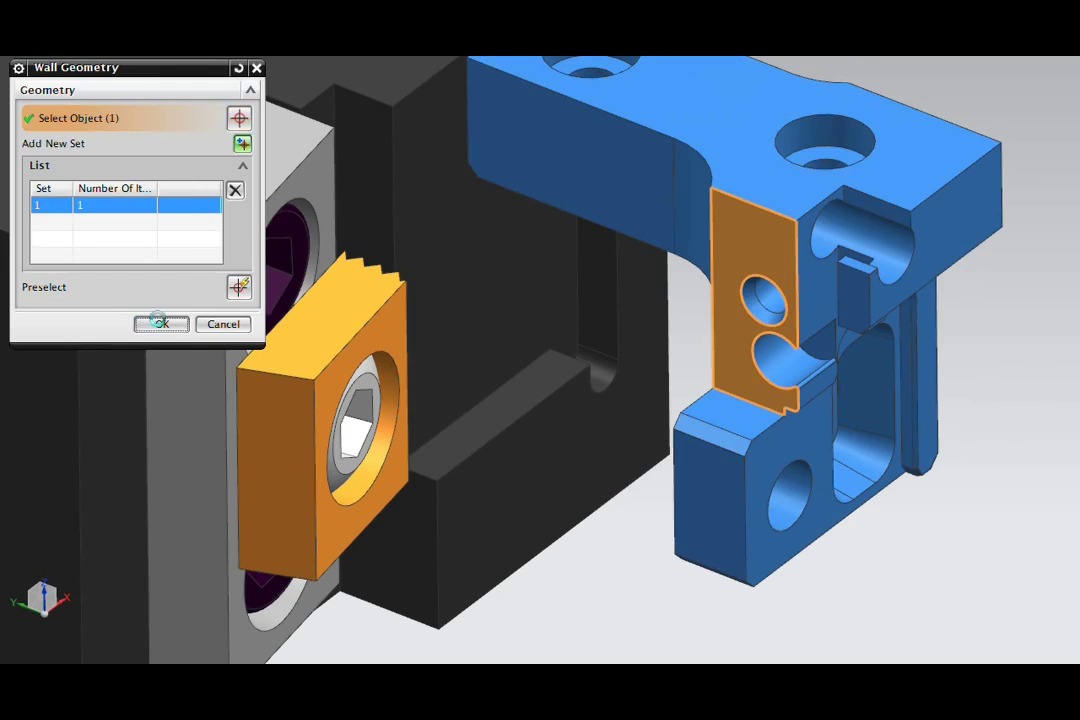
click(155, 322)
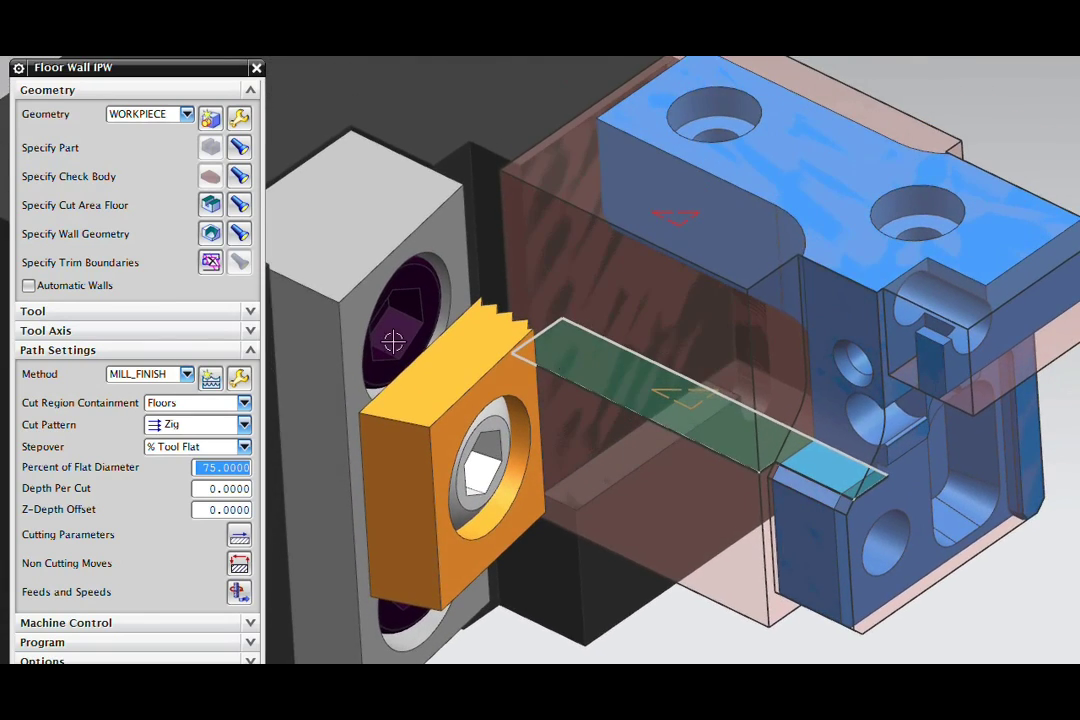
Set the operation's check stock to 0.2 and its depth per cut to 0.15, and regenerate the zig tool path.
click(239, 538)
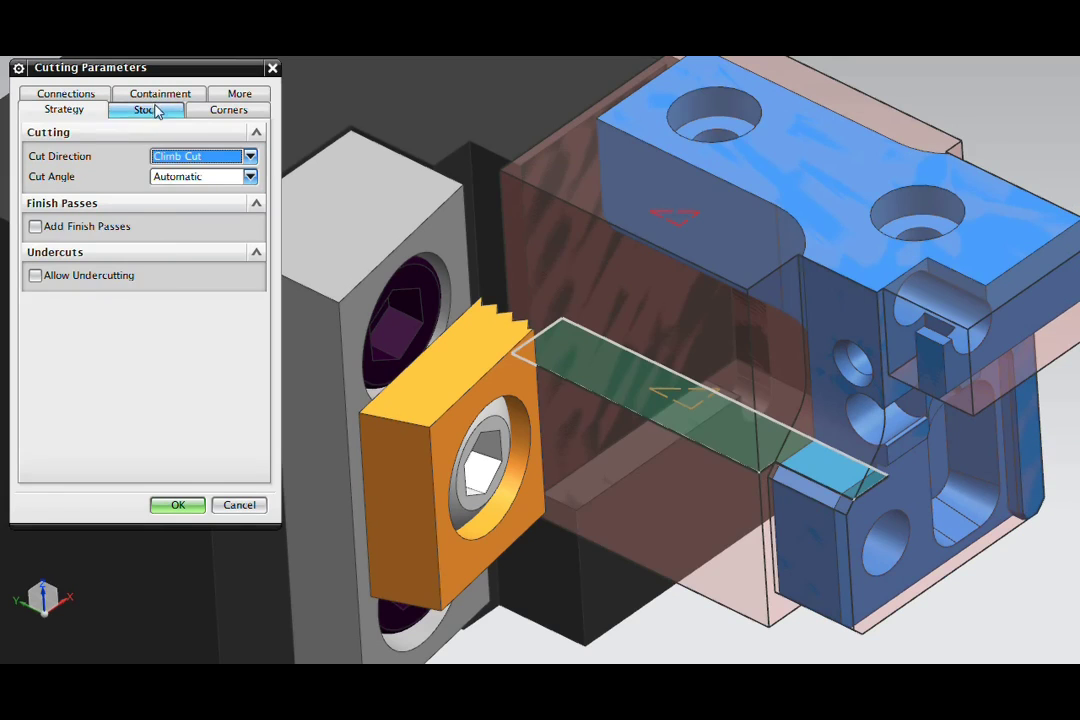
click(147, 109)
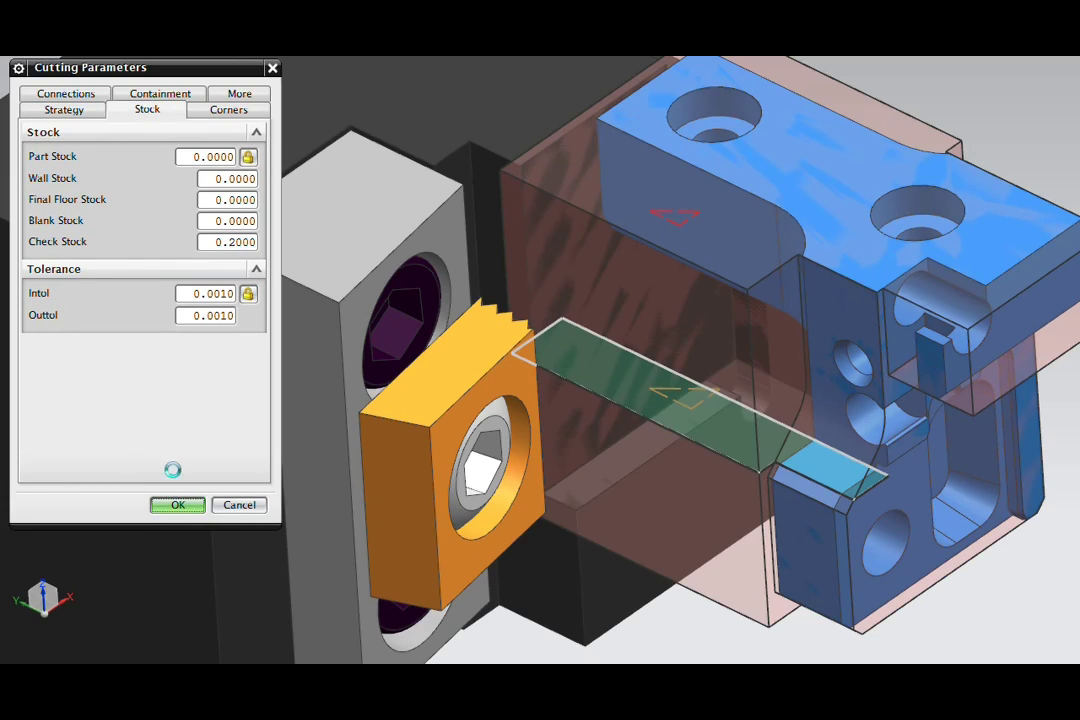
click(178, 504)
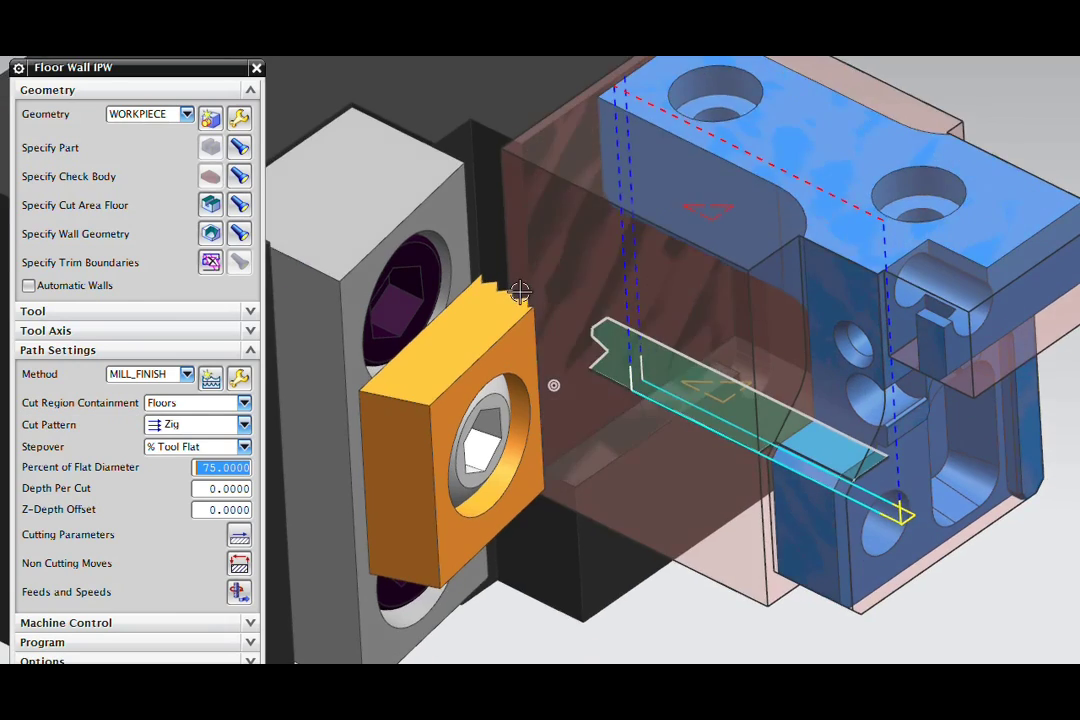
middle_drag(521, 289, 653, 362)
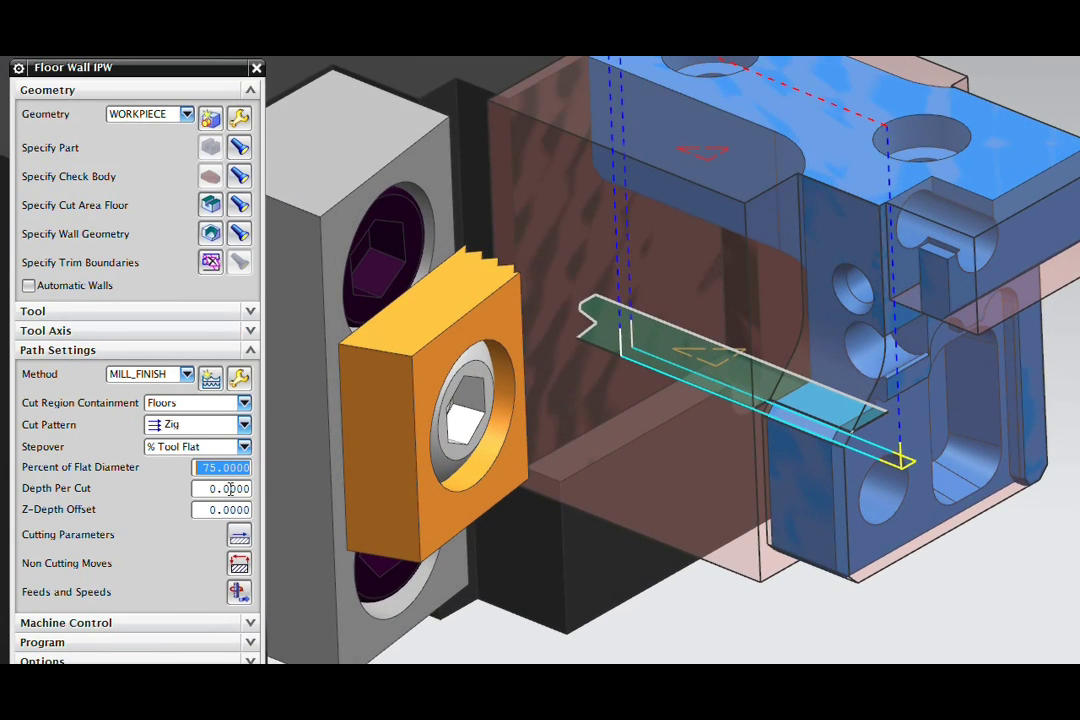
drag(231, 489, 226, 489)
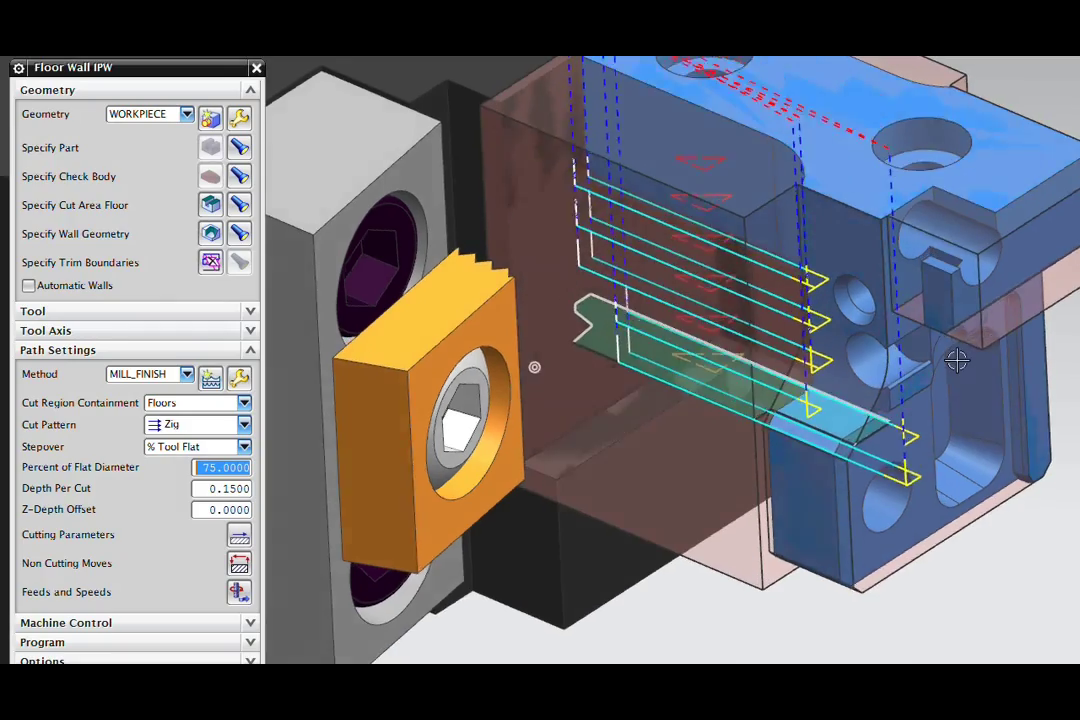
Examine the multi-level zig tool path for its clearance from the clamp and its passes along the part's side wall.
middle_drag(957, 360, 435, 149)
mouse_move(606, 200)
middle_down()
mouse_move(880, 271)
mouse_move(831, 244)
middle_up()
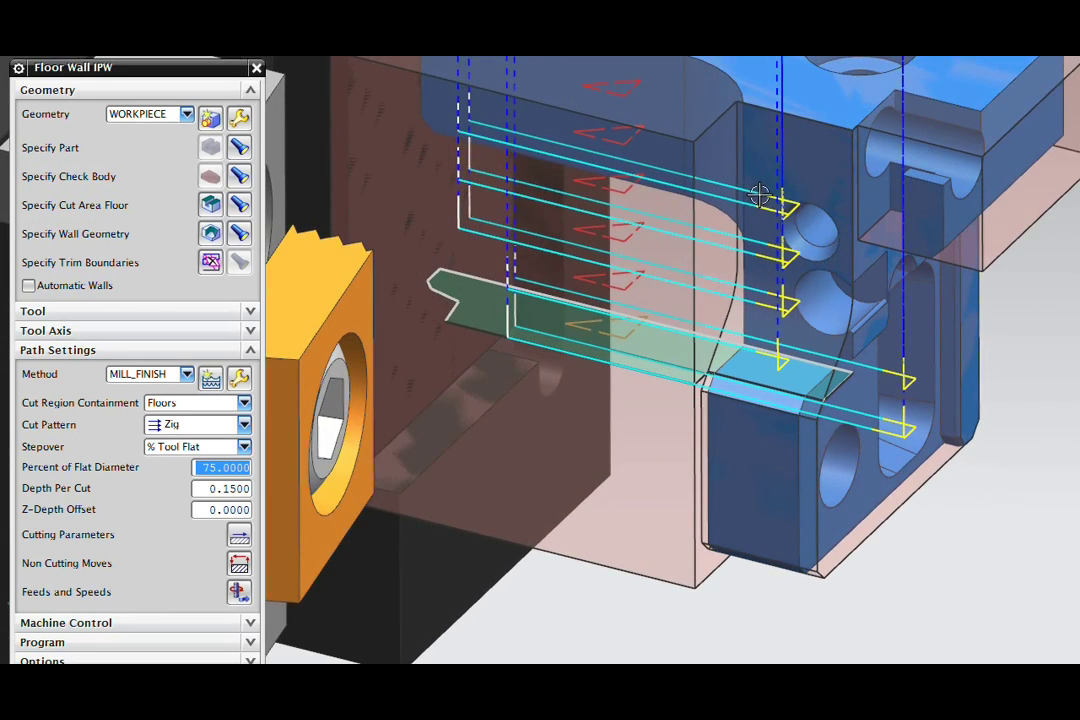
middle_drag(760, 195, 795, 165)
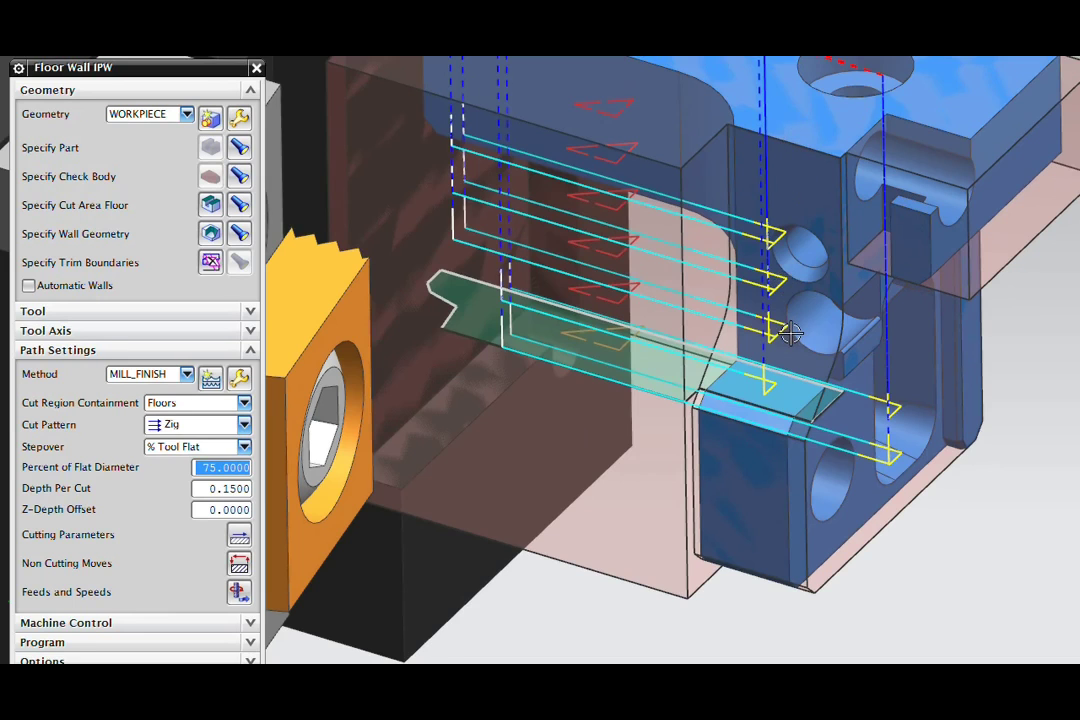
mouse_move(817, 340)
middle_down()
mouse_move(856, 369)
mouse_move(788, 333)
middle_up()
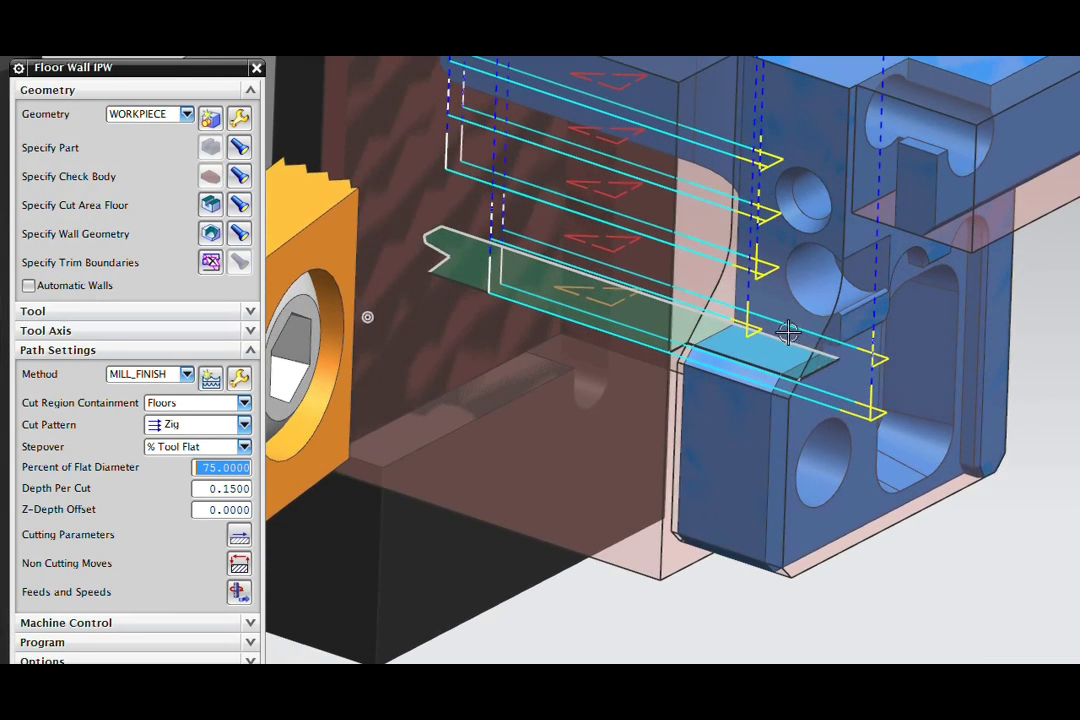
middle_drag(703, 295, 657, 230)
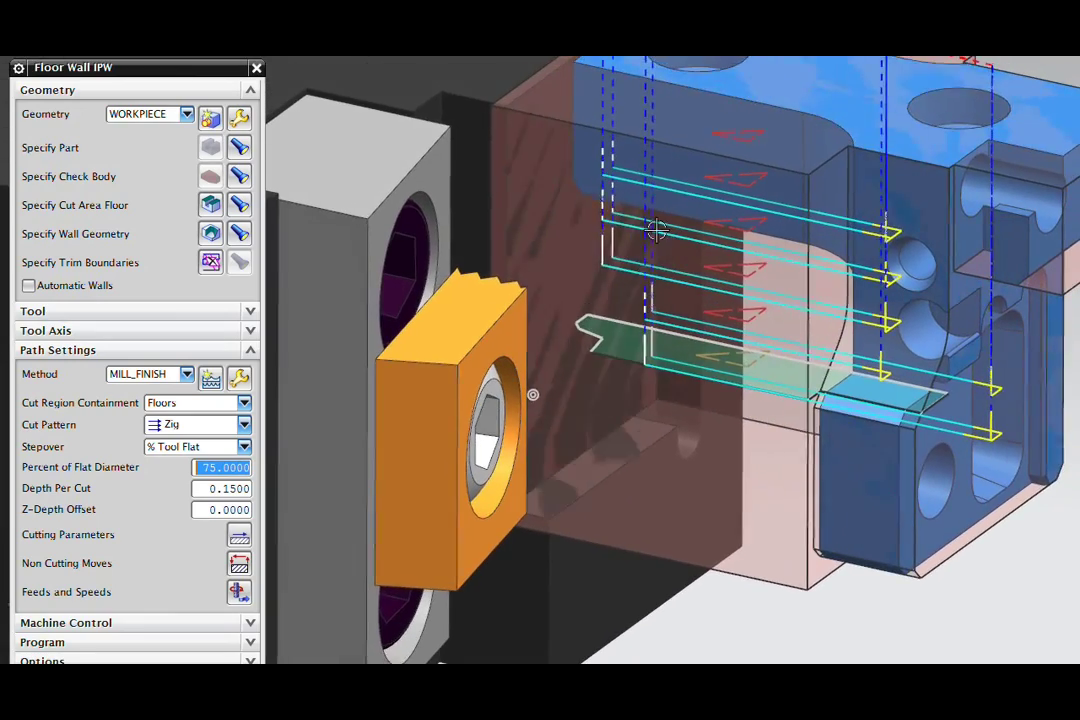
middle_drag(512, 155, 494, 330)
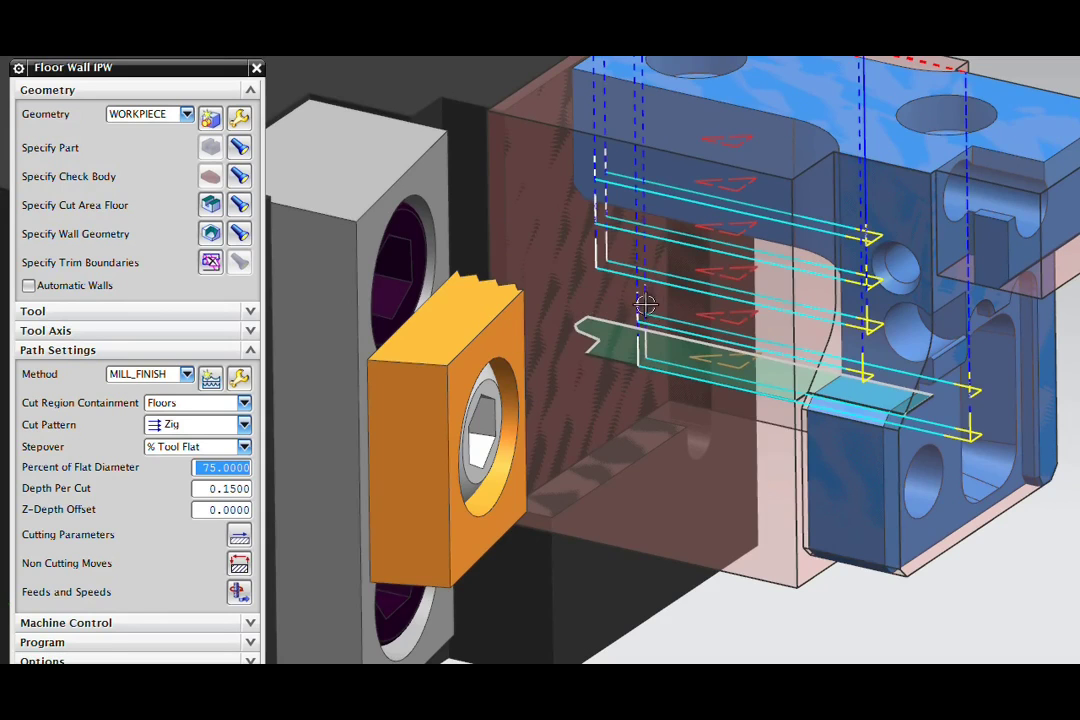
middle_drag(540, 386, 533, 388)
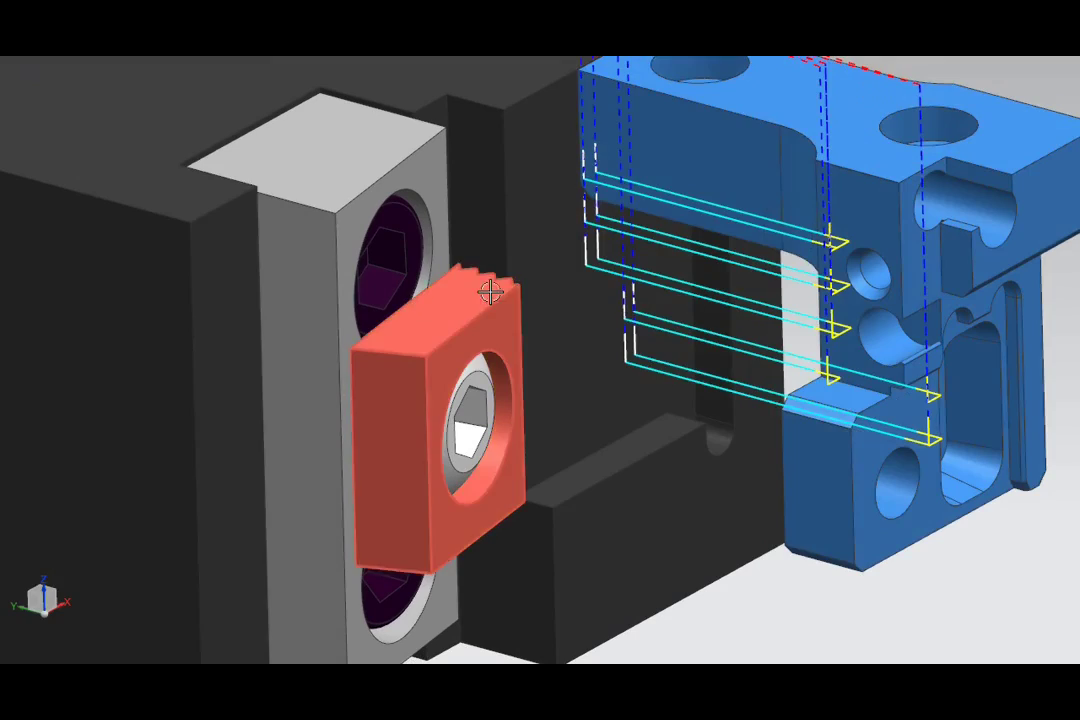
middle_drag(515, 375, 76, 184)
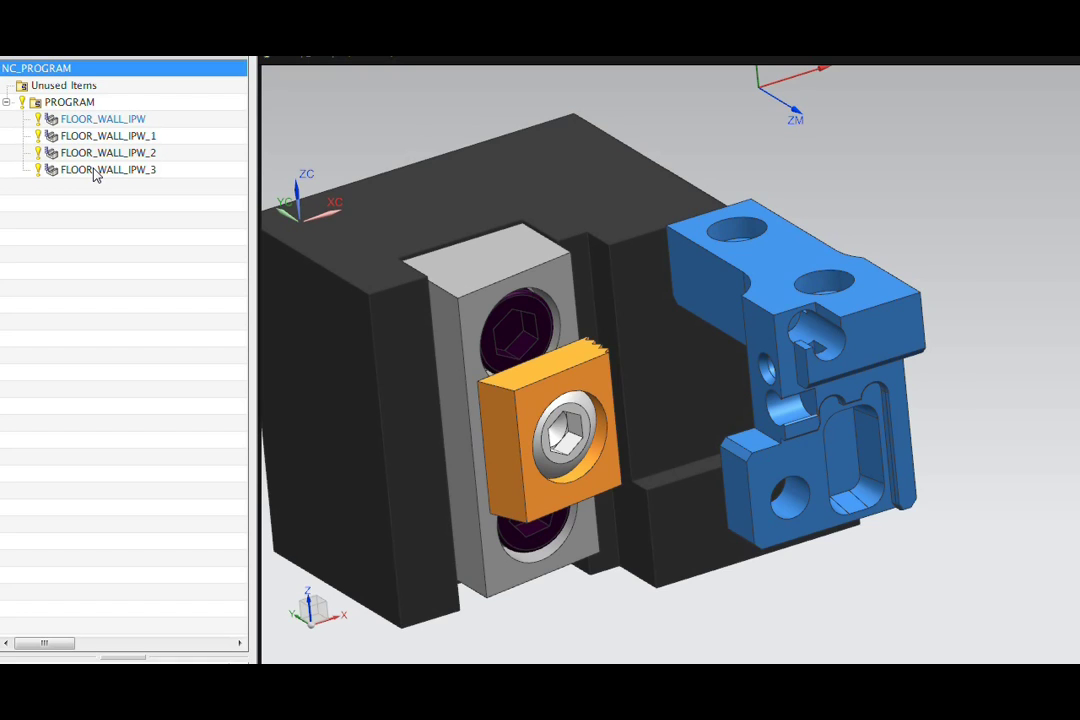
Display the tool paths and machining geometry of the Floor Wall IPW operations in the PROGRAM group.
drag(95, 175, 87, 150)
shift+click(93, 170)
right_click(93, 171)
click(137, 262)
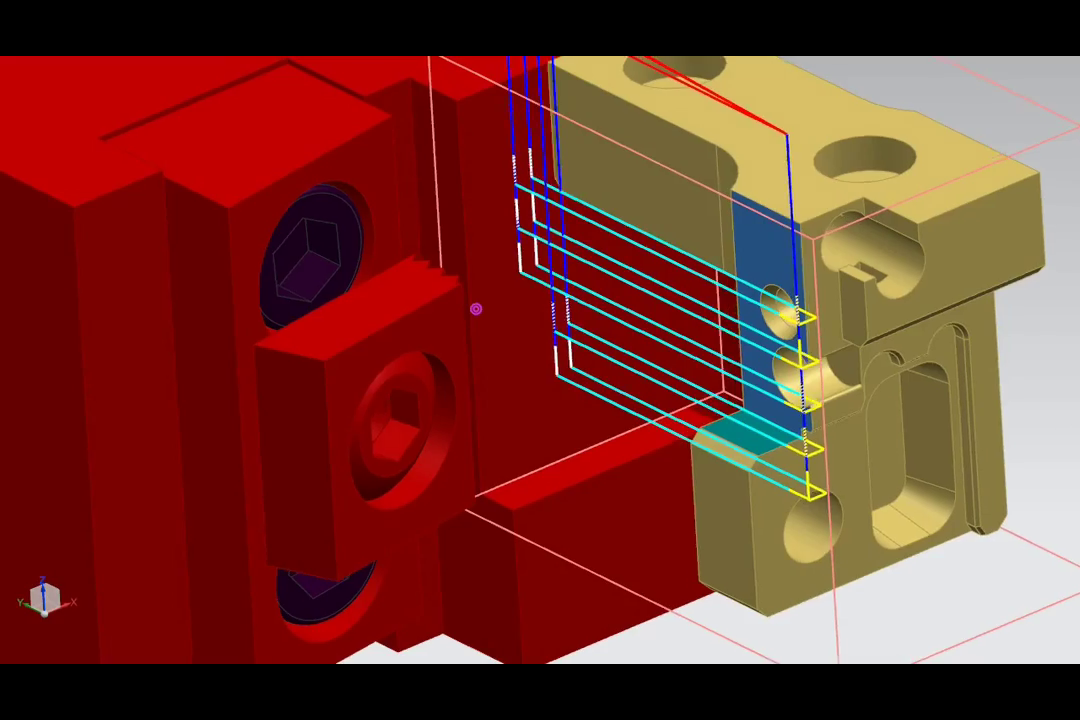
Inspect the zig and outer profile tool paths from several angles against the part, clamp and blank outline.
middle_drag(475, 306, 413, 311)
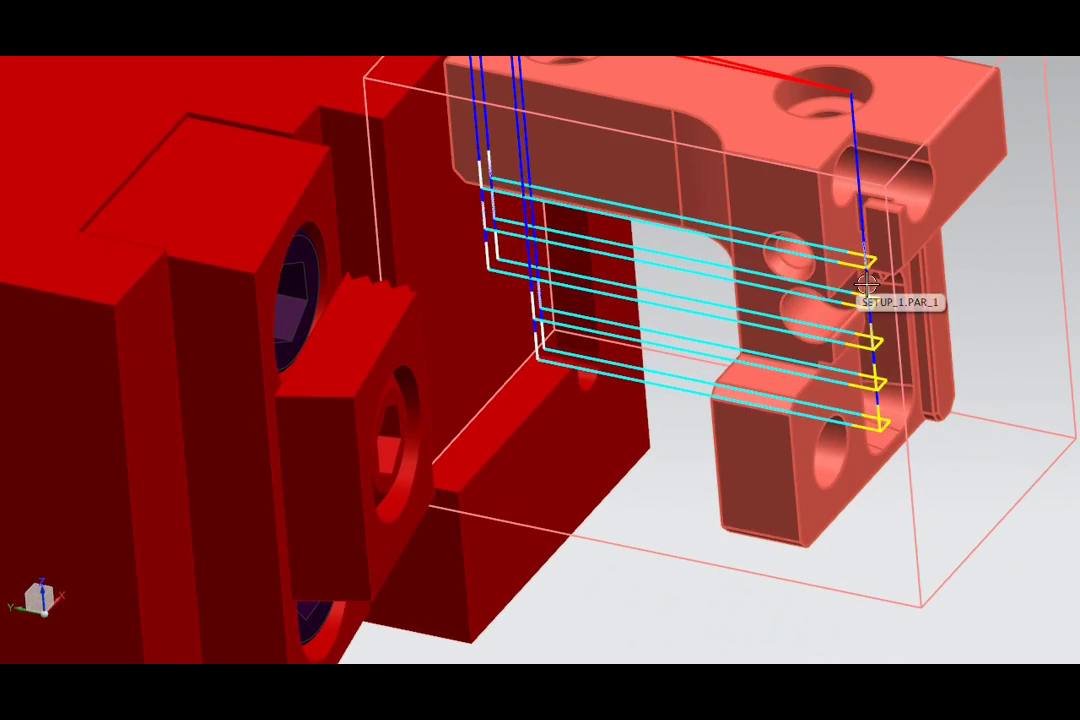
mouse_move(806, 261)
middle_down()
mouse_move(843, 299)
mouse_move(871, 402)
middle_up()
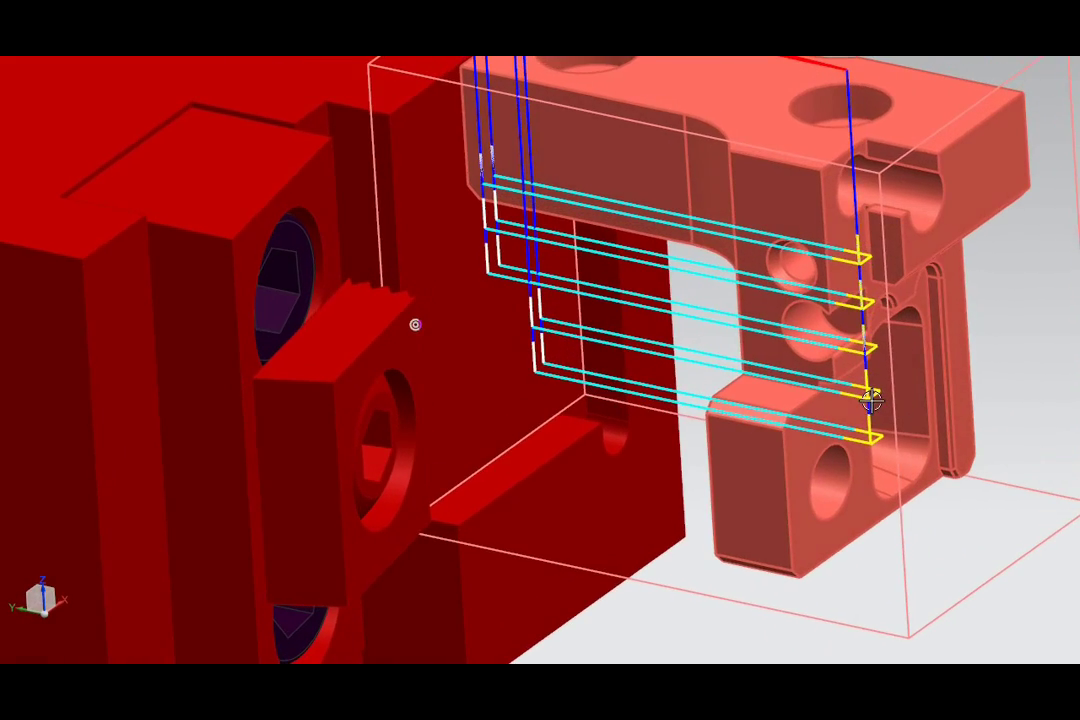
middle_drag(856, 225, 871, 403)
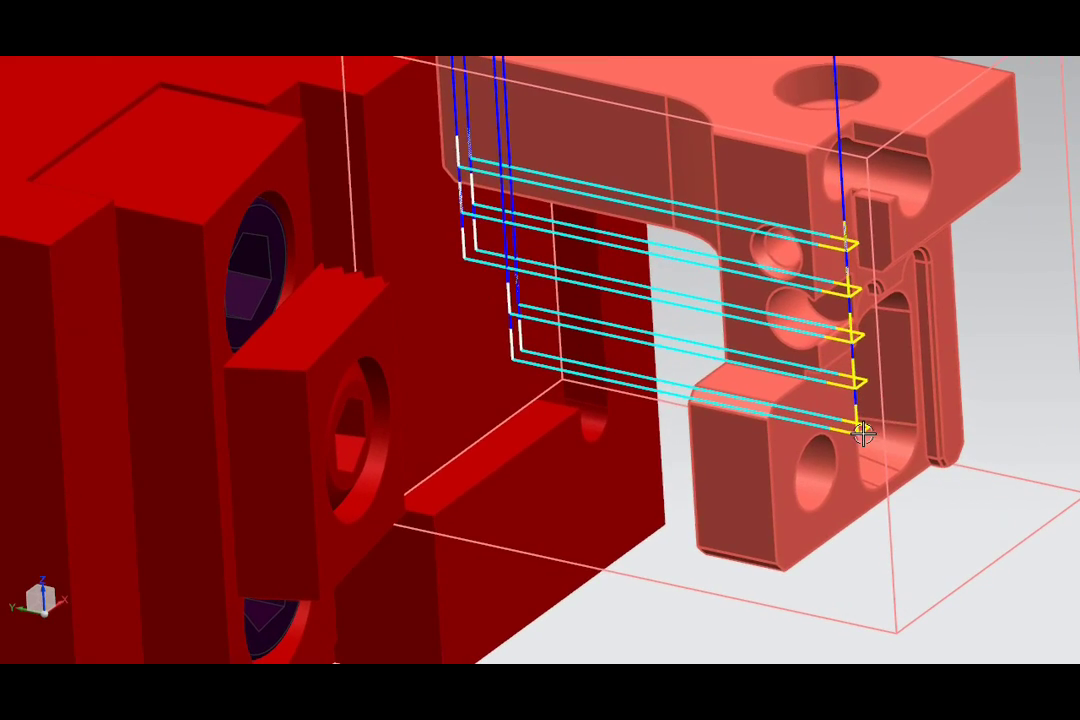
middle_drag(320, 290, 165, 287)
mouse_move(605, 408)
middle_down()
mouse_move(564, 412)
mouse_move(528, 398)
middle_up()
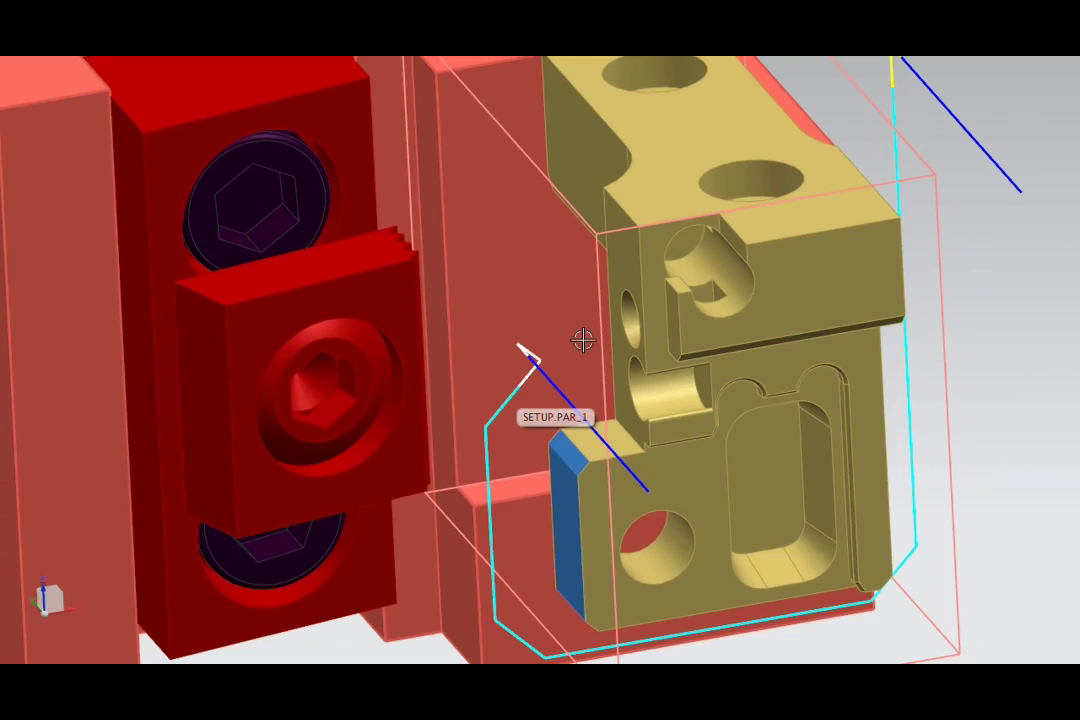
mouse_move(619, 316)
middle_down()
mouse_move(525, 316)
mouse_move(458, 424)
mouse_move(521, 360)
middle_up()
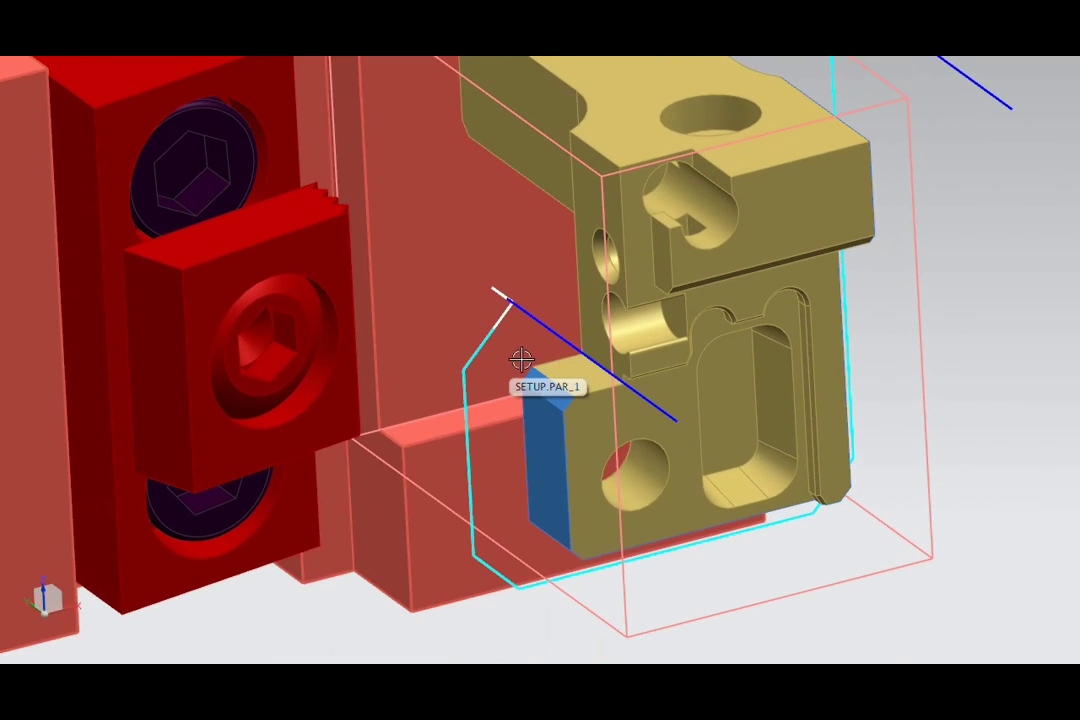
middle_drag(372, 340, 569, 352)
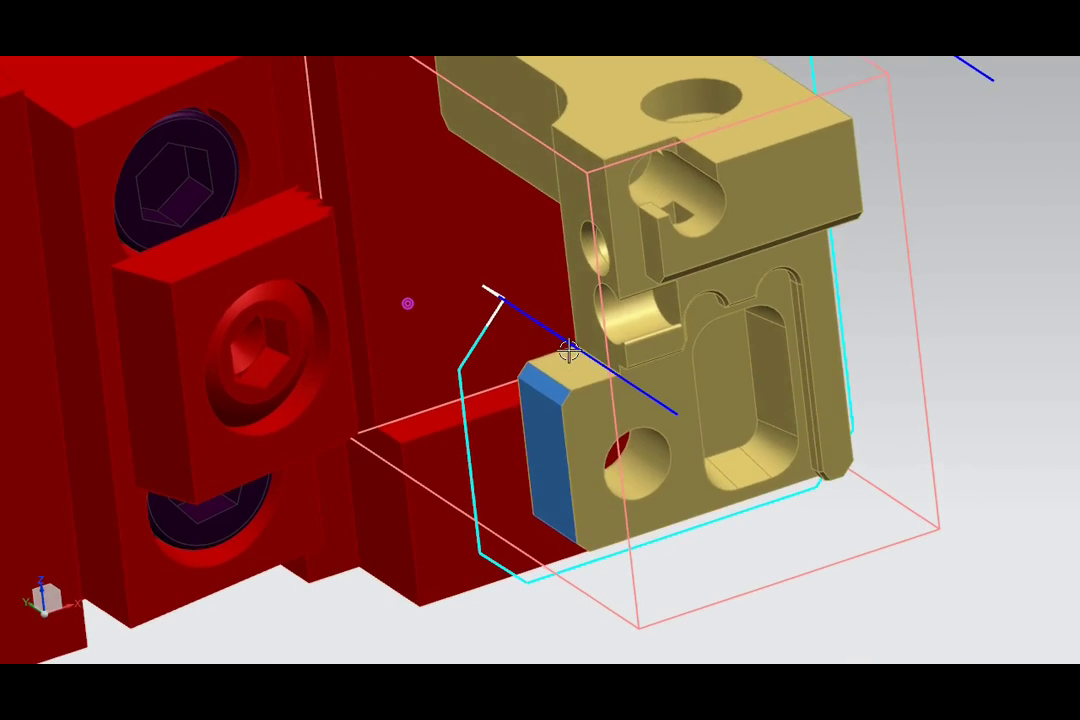
mouse_move(181, 321)
middle_down()
mouse_move(400, 330)
mouse_move(403, 306)
mouse_move(375, 307)
middle_up()
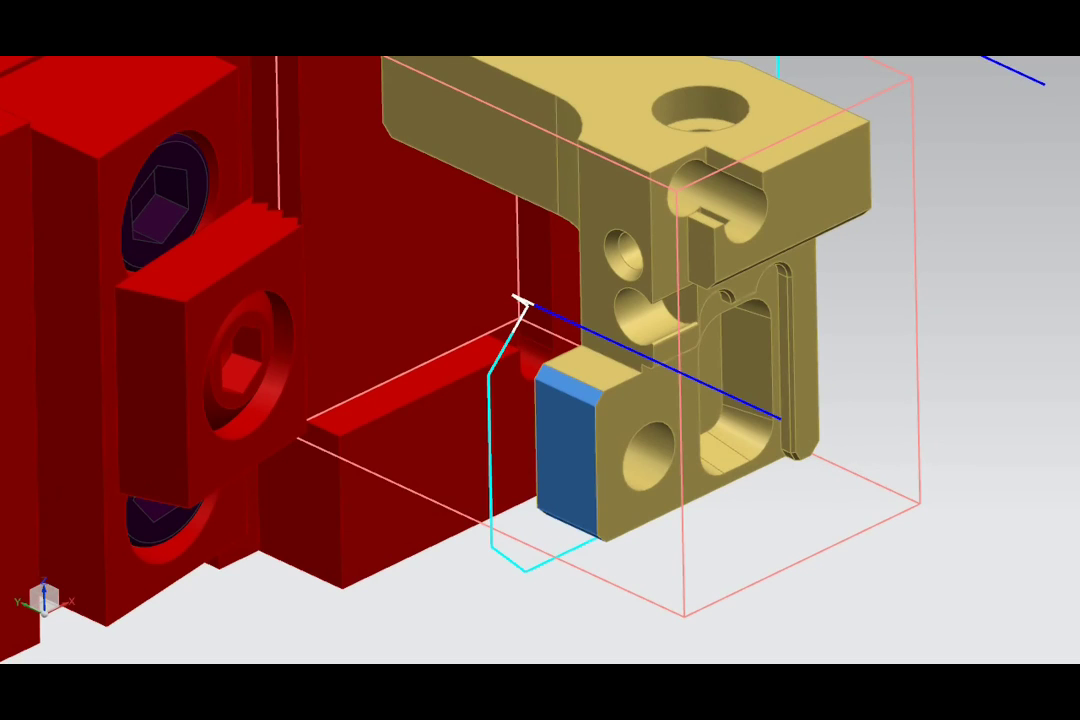
mouse_move(770, 472)
middle_down()
mouse_move(687, 323)
mouse_move(634, 338)
mouse_move(660, 290)
middle_up()
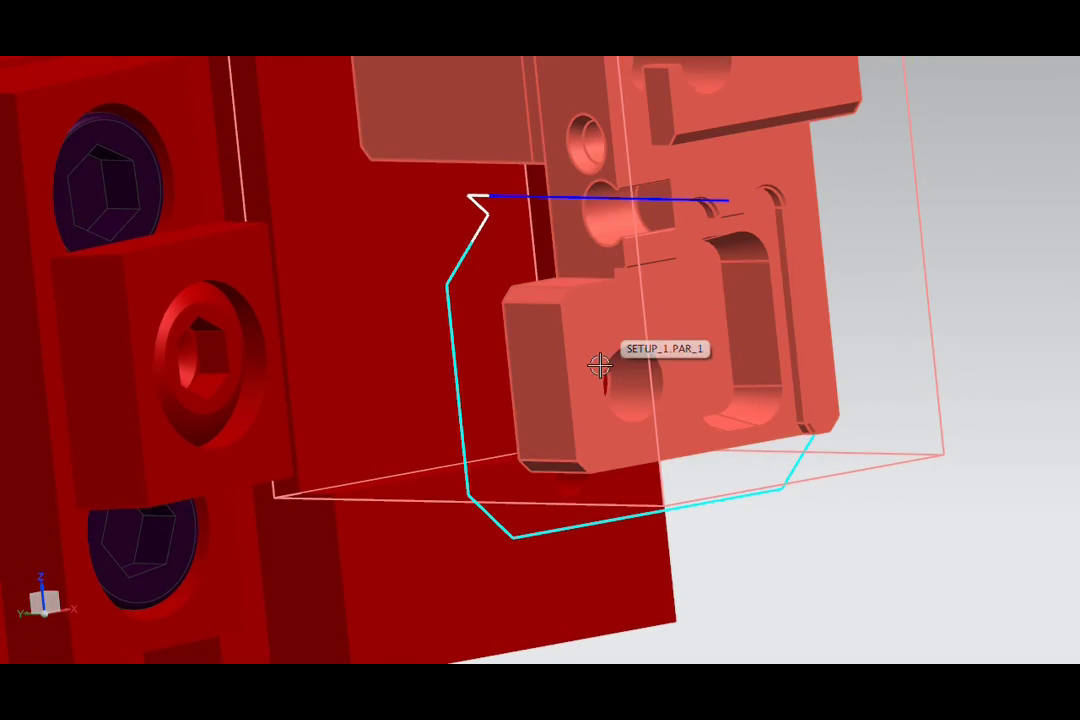
Create a MILL_FINISH Floor Wall IPW operation using the 1/4" end mill UGTI0201_011.
click(543, 380)
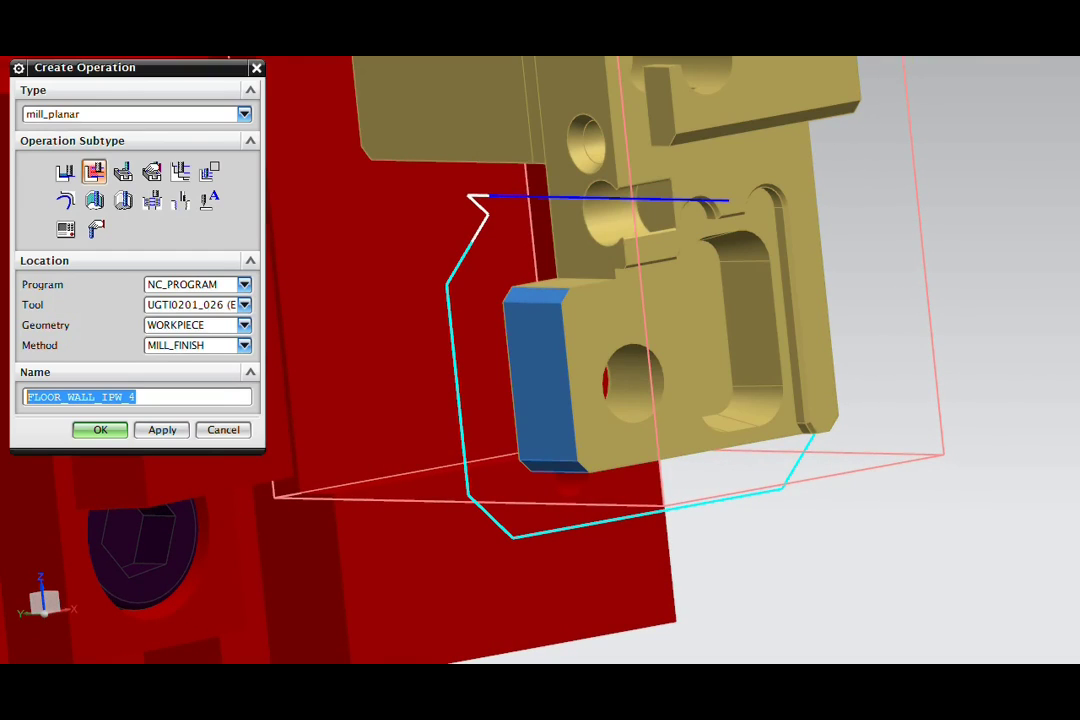
click(215, 305)
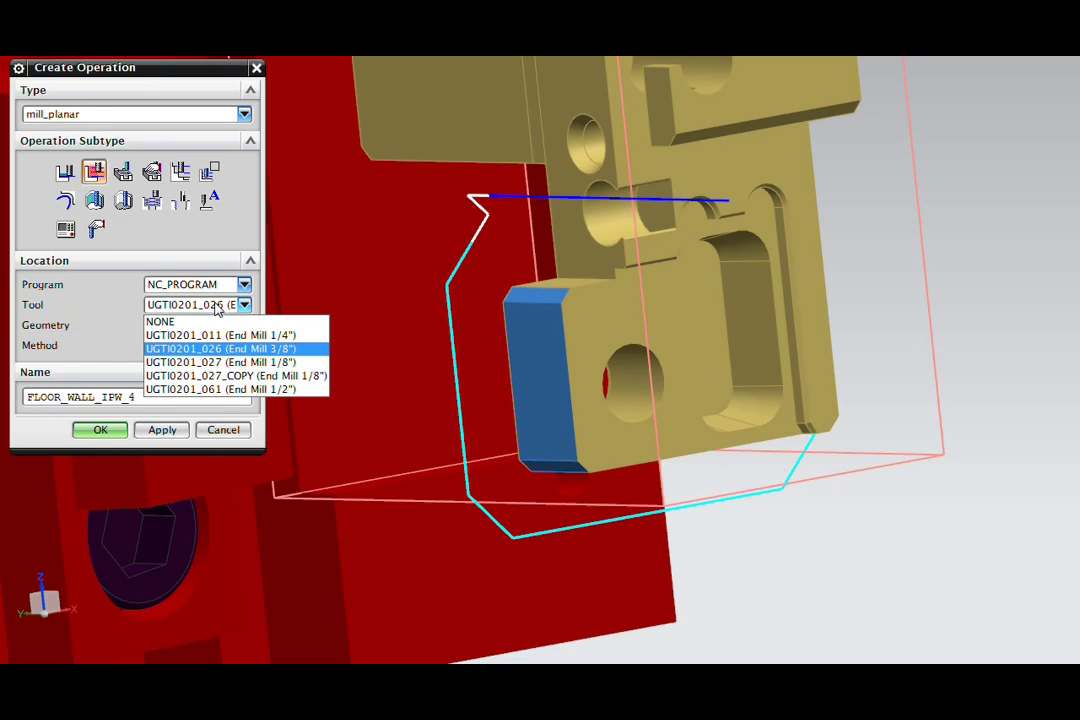
click(220, 335)
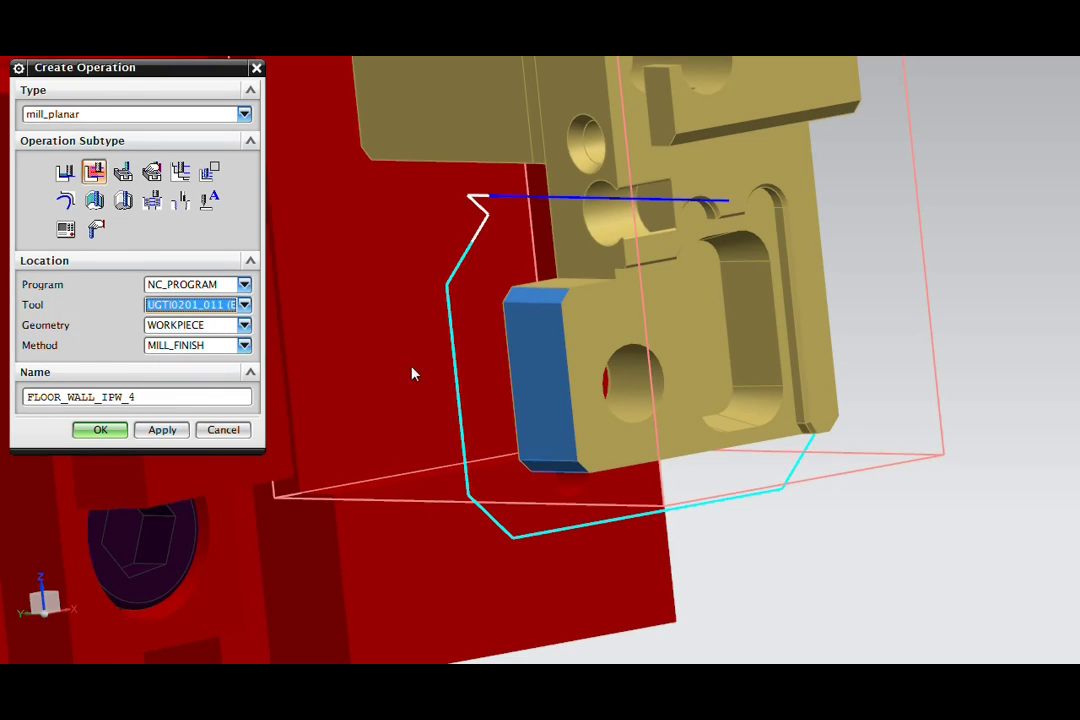
click(101, 430)
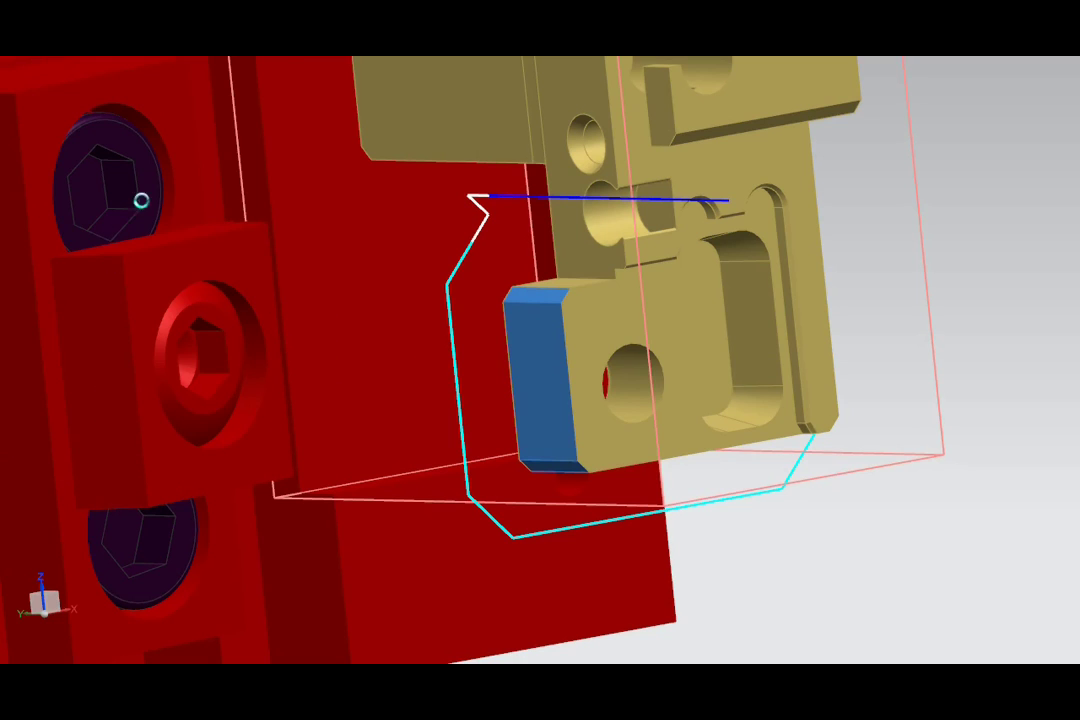
Specify the front face around the hole and pocket as the cut area floor and use the Follow Part cut pattern.
click(210, 204)
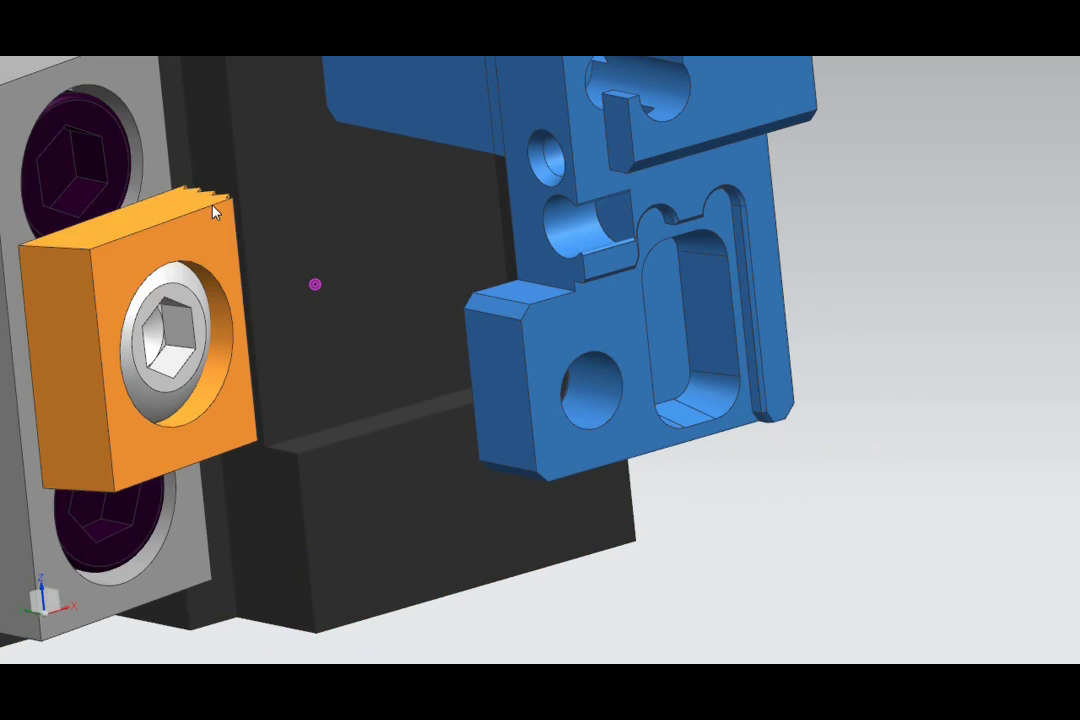
click(619, 321)
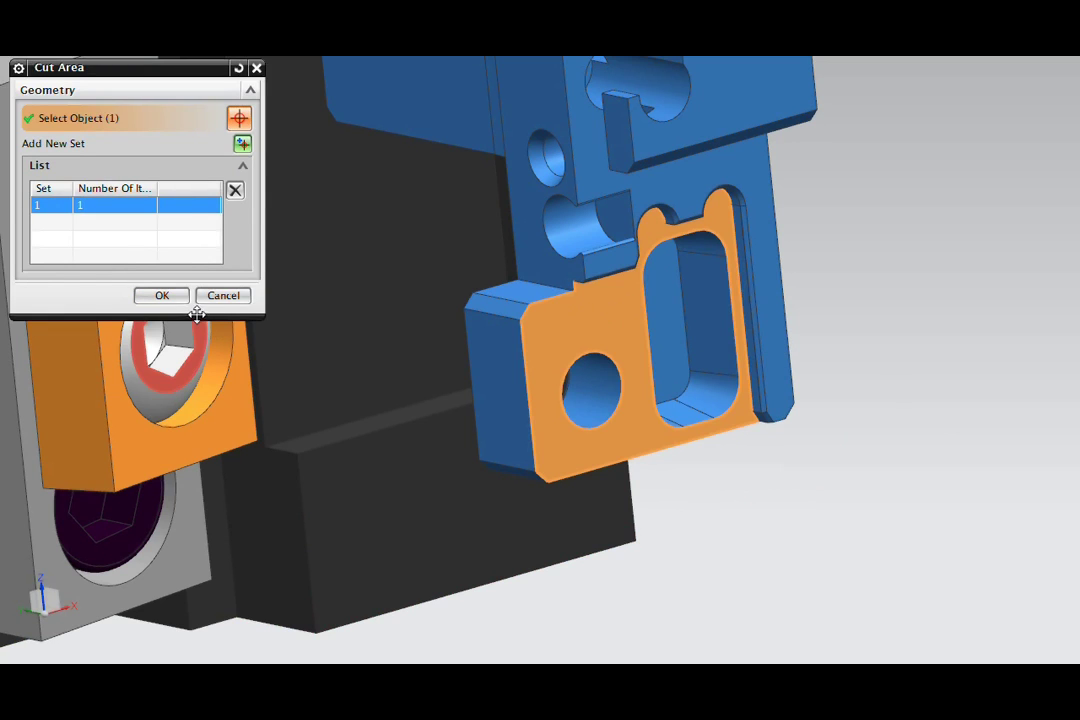
click(161, 296)
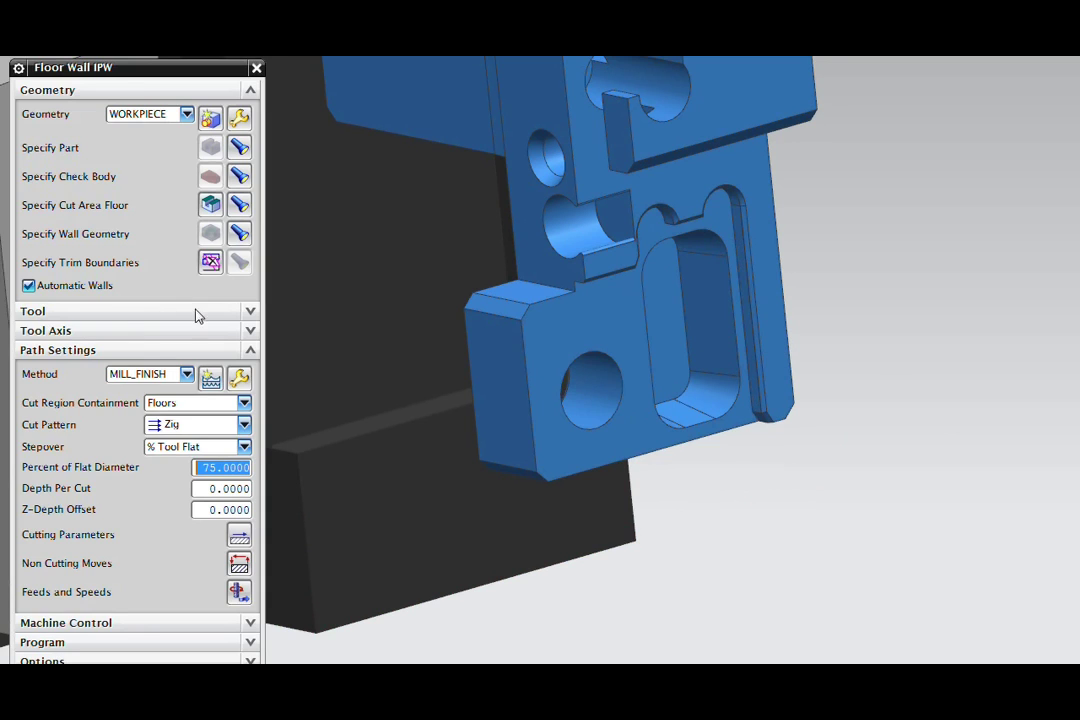
click(197, 426)
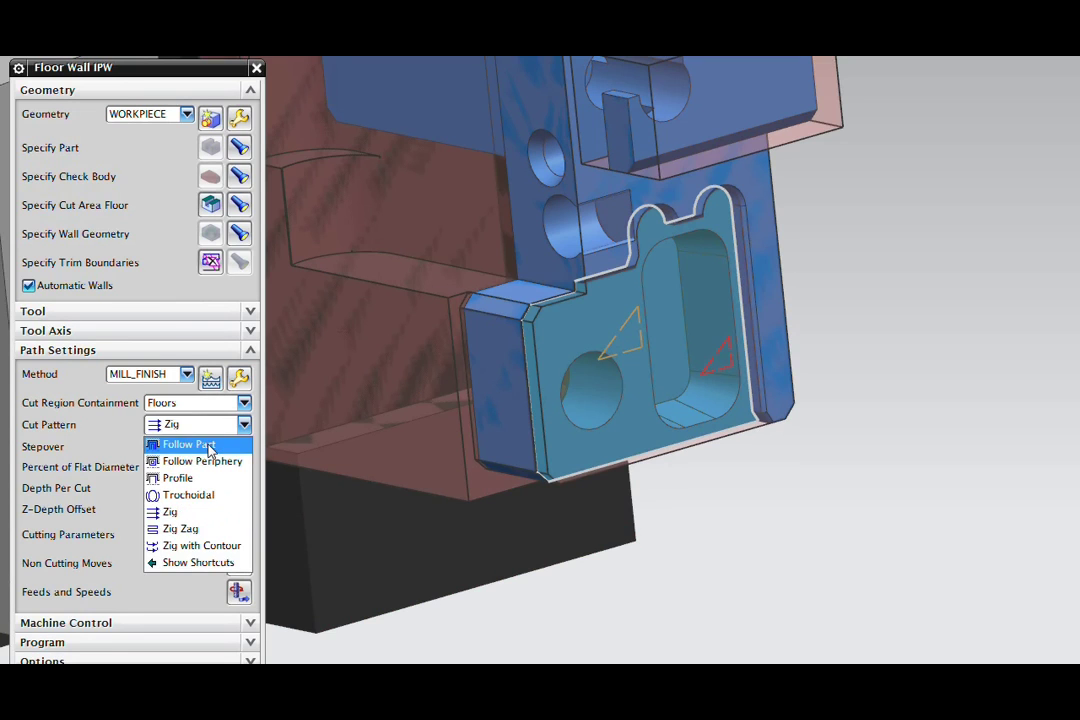
click(212, 444)
mouse_move(595, 486)
middle_down()
mouse_move(673, 506)
mouse_move(615, 489)
mouse_move(377, 475)
mouse_move(381, 448)
middle_up()
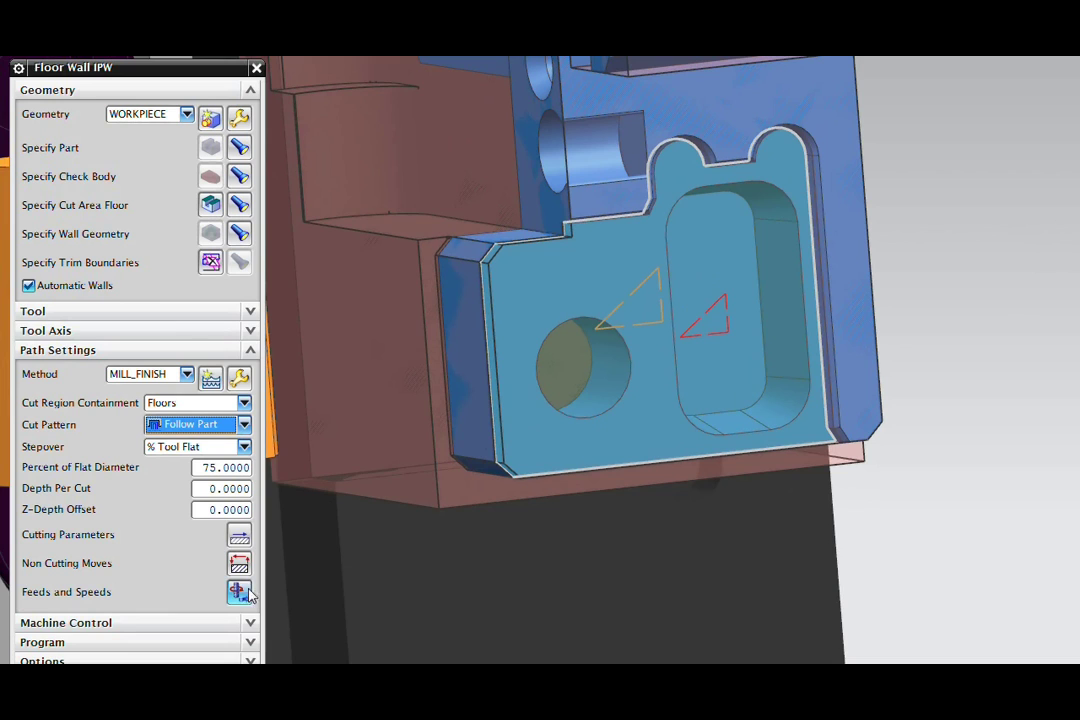
Set the tool overhang to 60% of the tool and generate the face's finishing tool path.
click(239, 539)
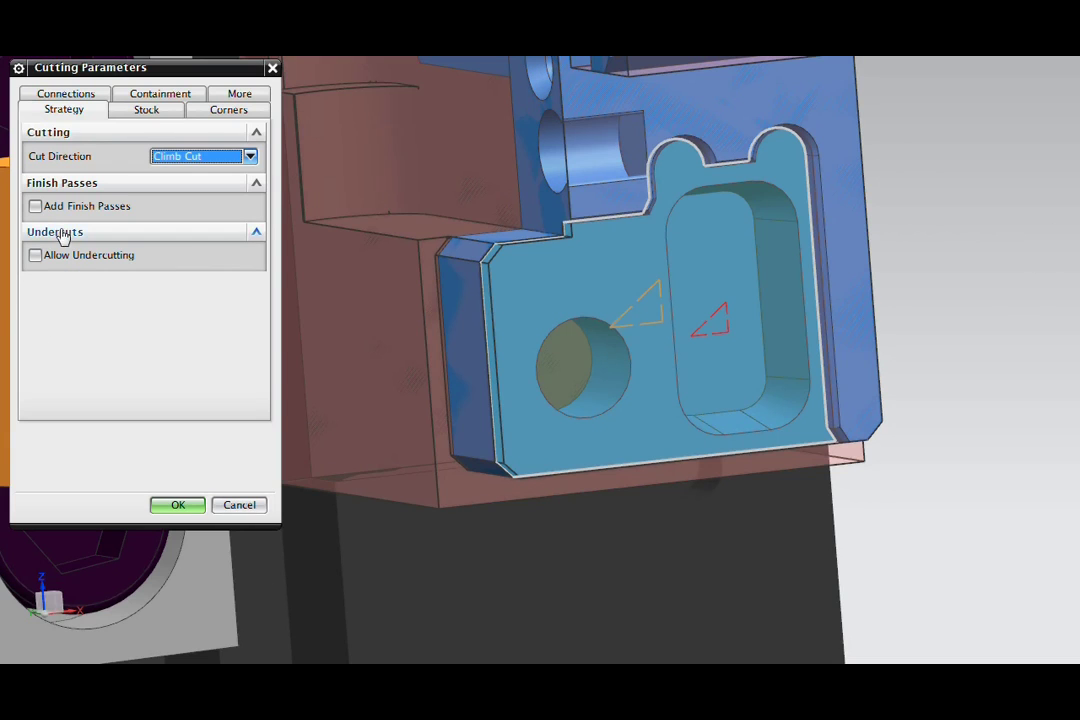
click(160, 93)
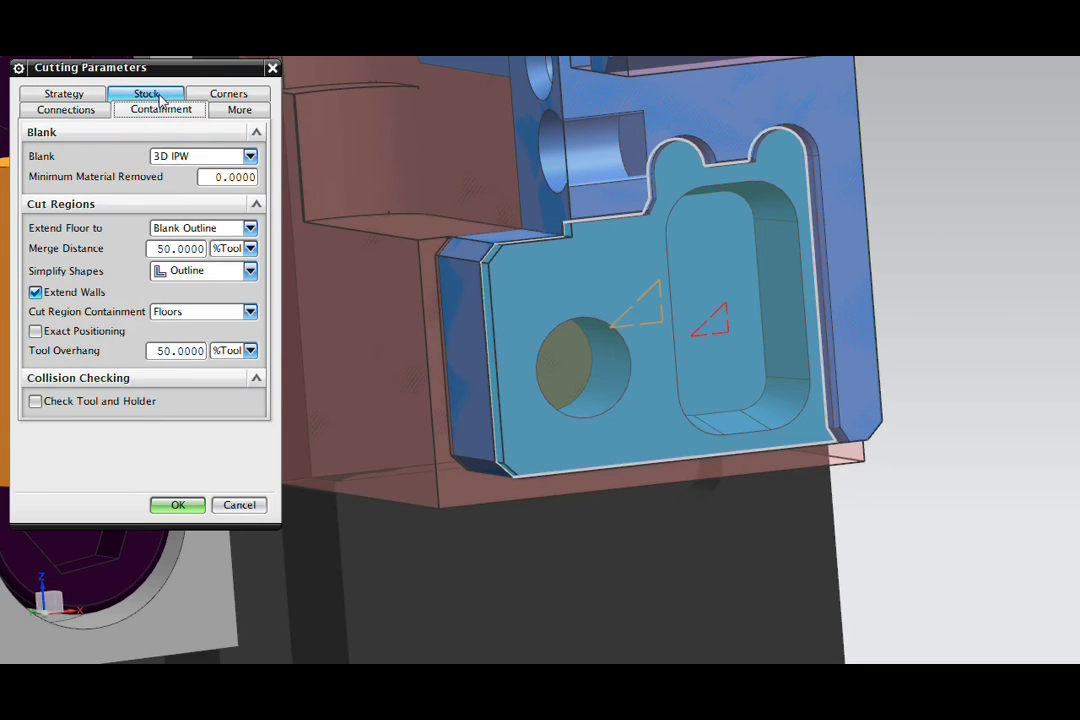
double_click(172, 350)
text(60)
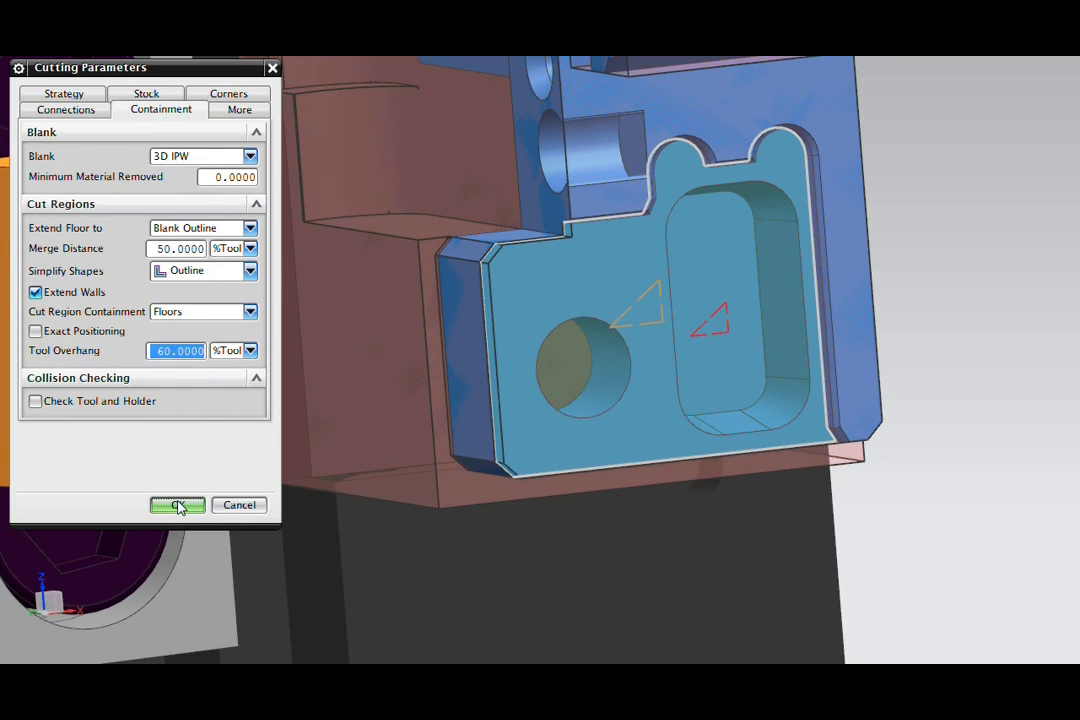
click(178, 505)
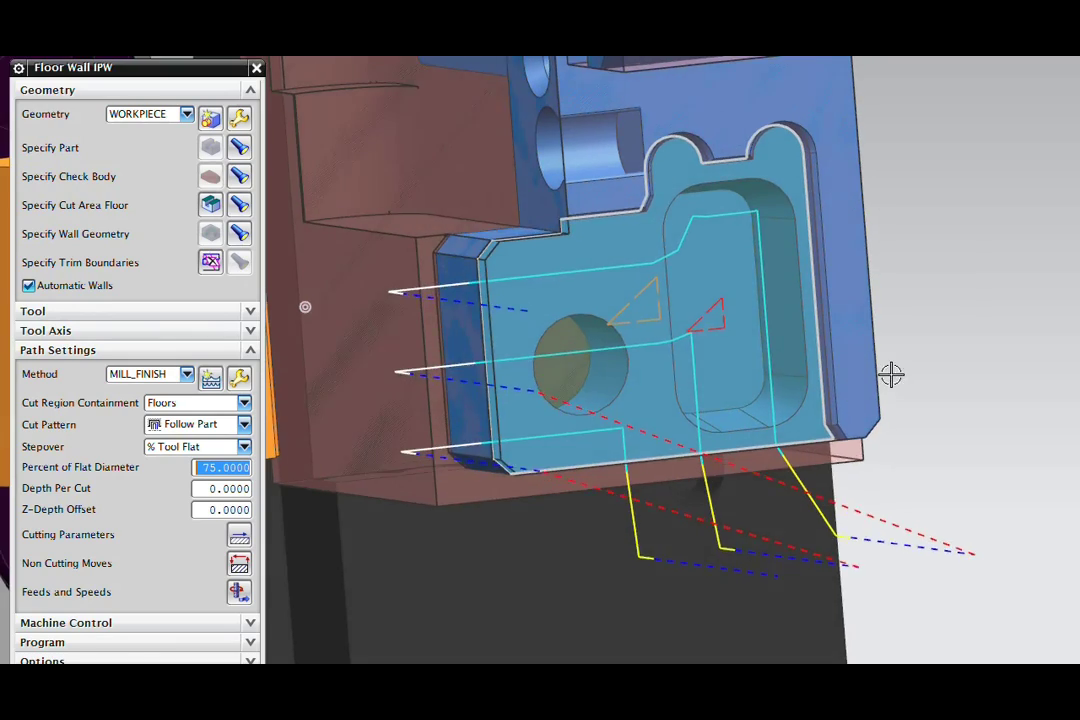
middle_drag(891, 374, 375, 264)
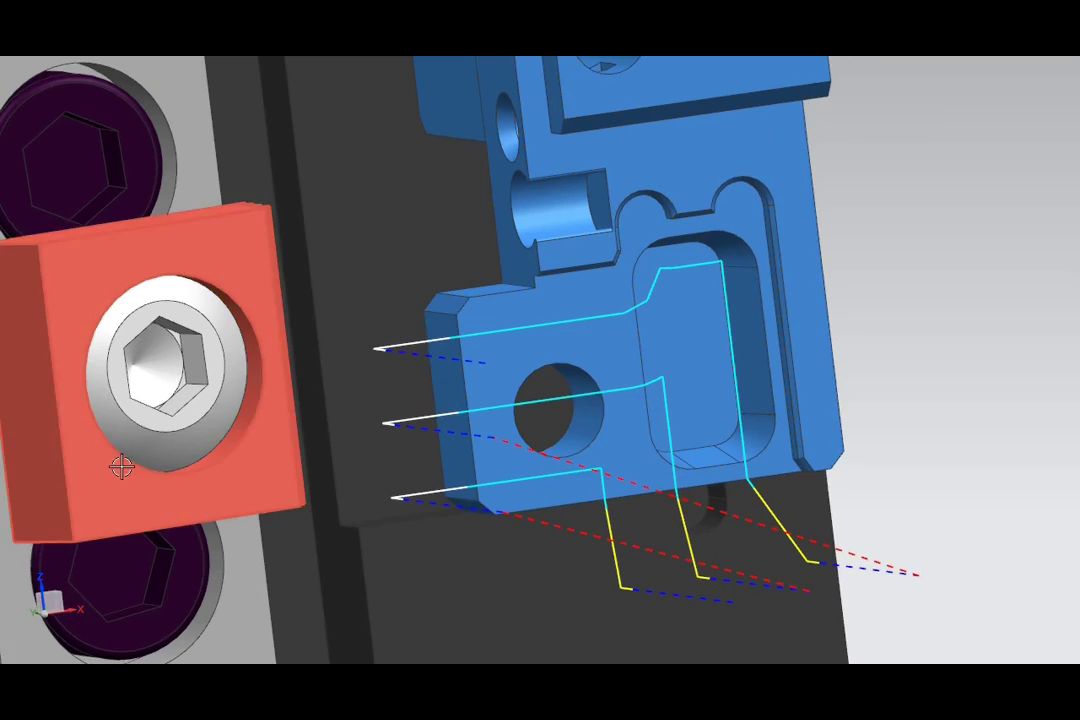
Assign a UGTI0201_02-series tool to the operation finishing the two rounded corner areas above the pocket and generate its tool path.
middle_drag(118, 465, 316, 345)
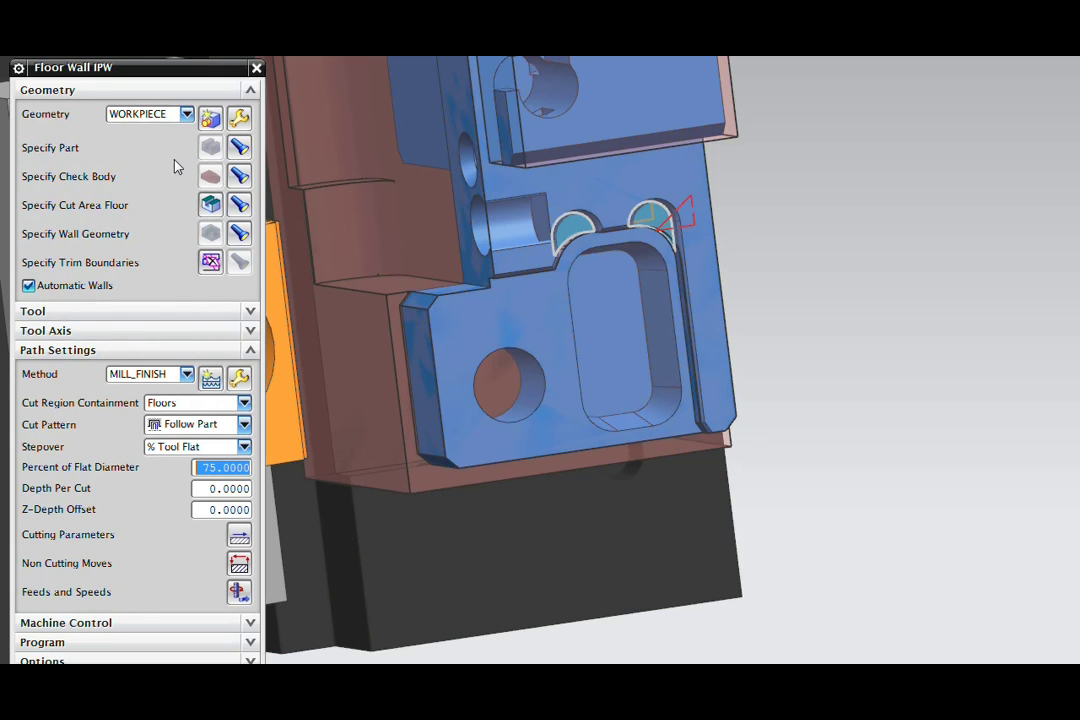
click(159, 315)
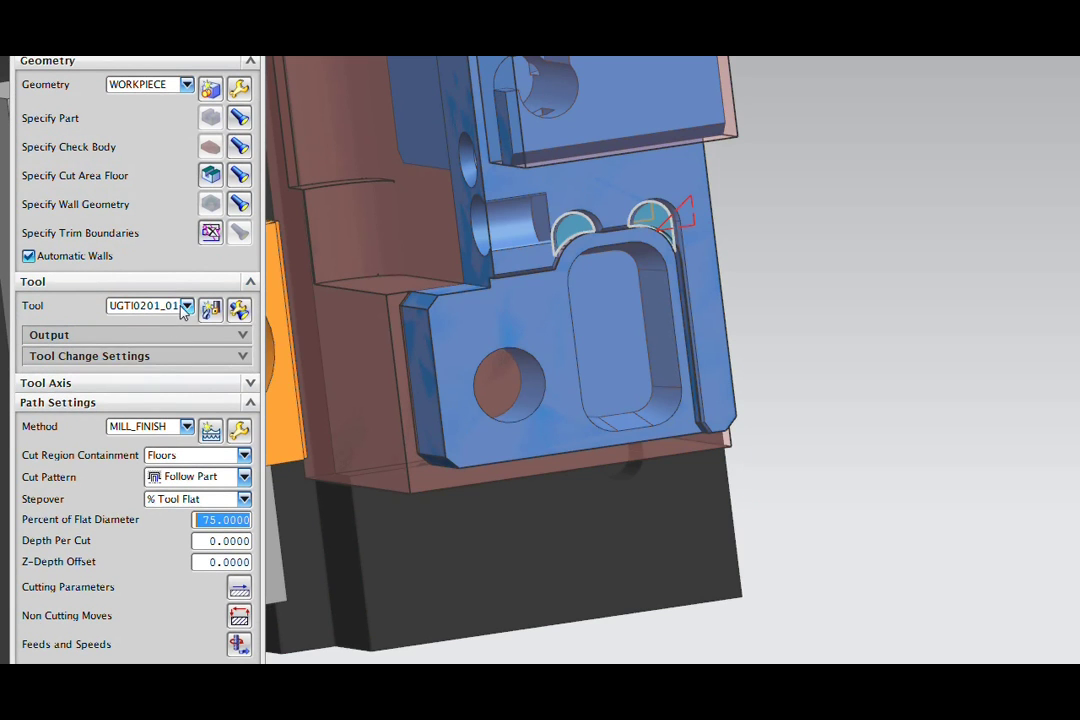
click(182, 307)
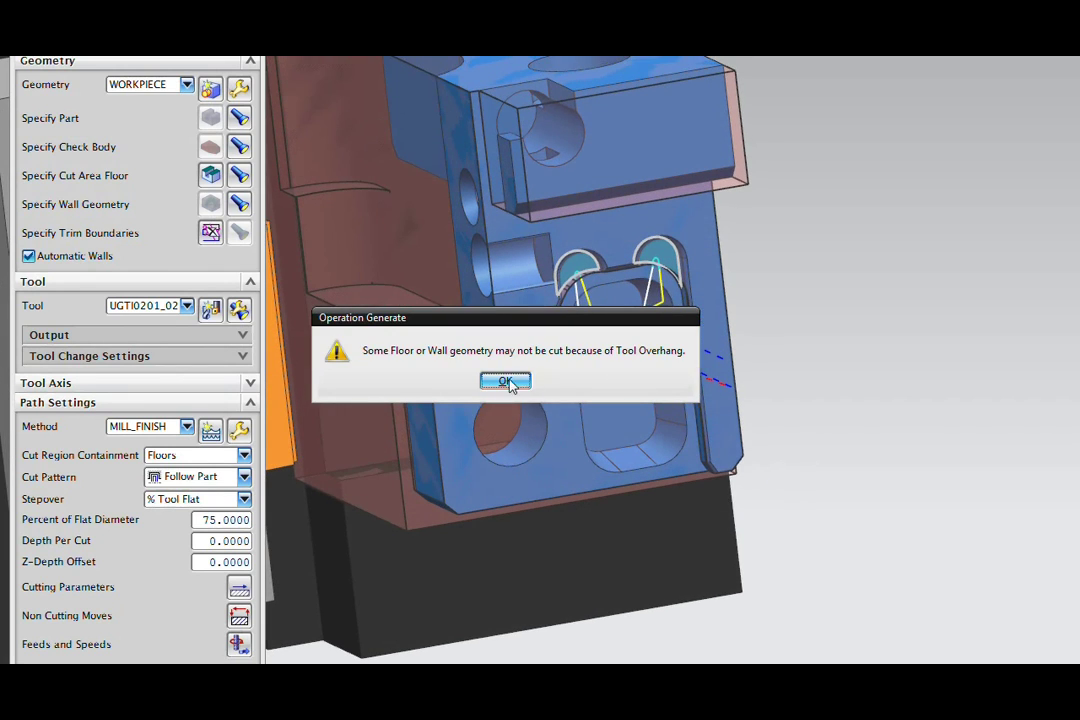
click(506, 381)
scroll(470, 441, up, 5)
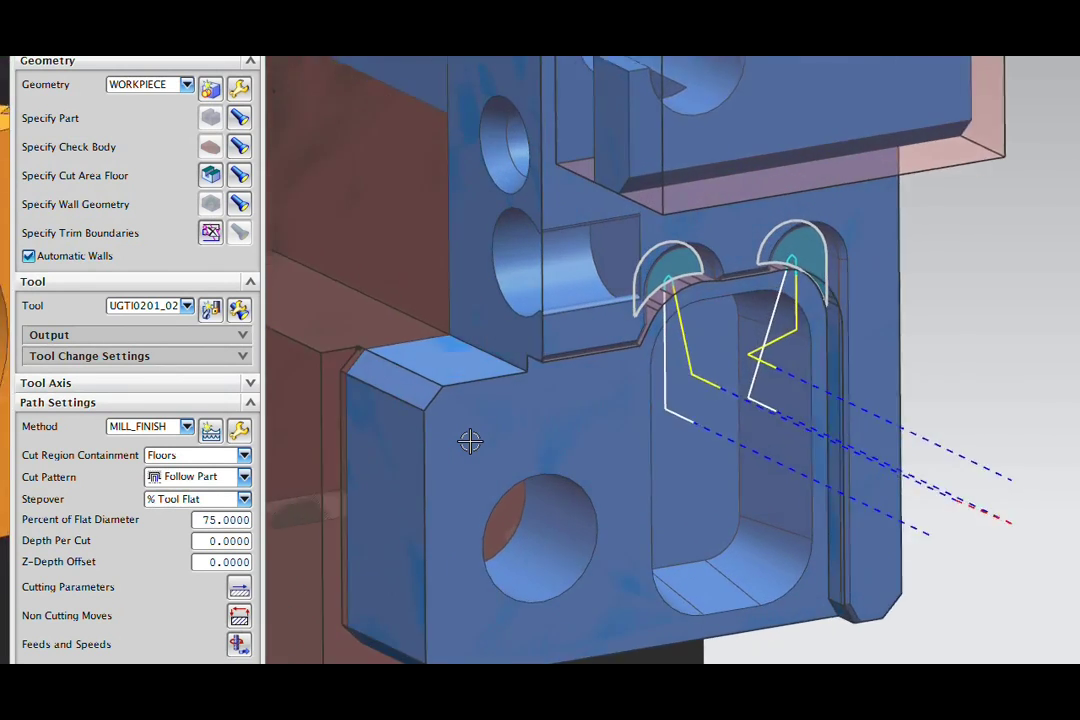
scroll(470, 441, up, 3)
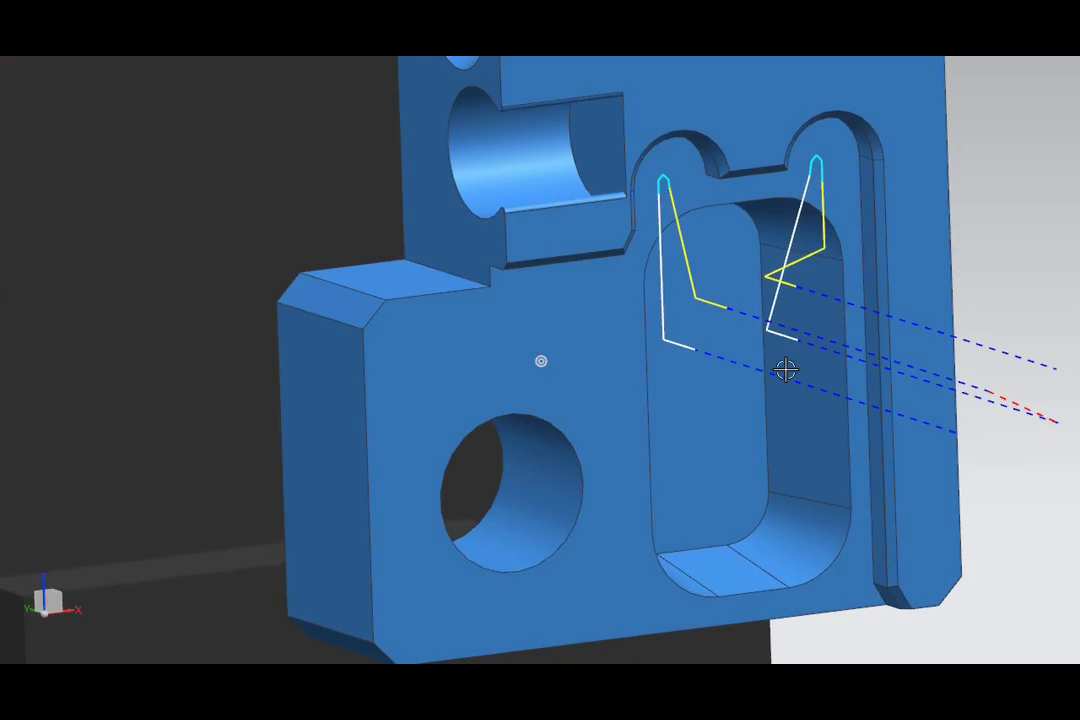
scroll(784, 366, down, 10)
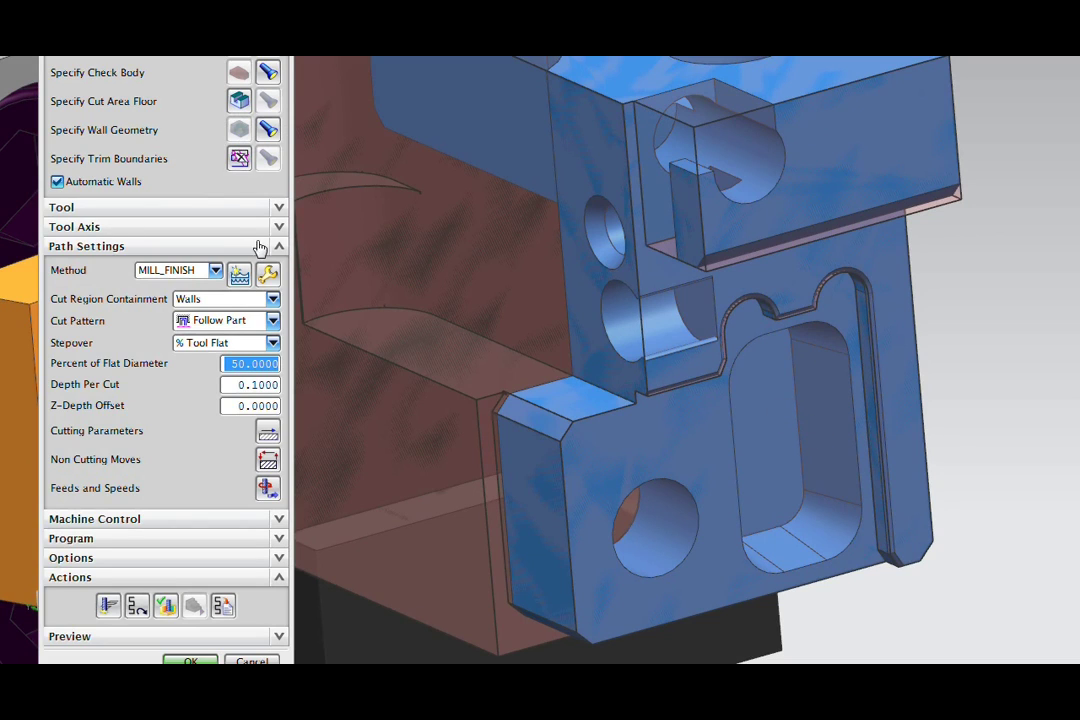
Specify the pocket's bottom face as the cut area floor of the Walls operation and generate its Follow Part tool path.
mouse_move(198, 304)
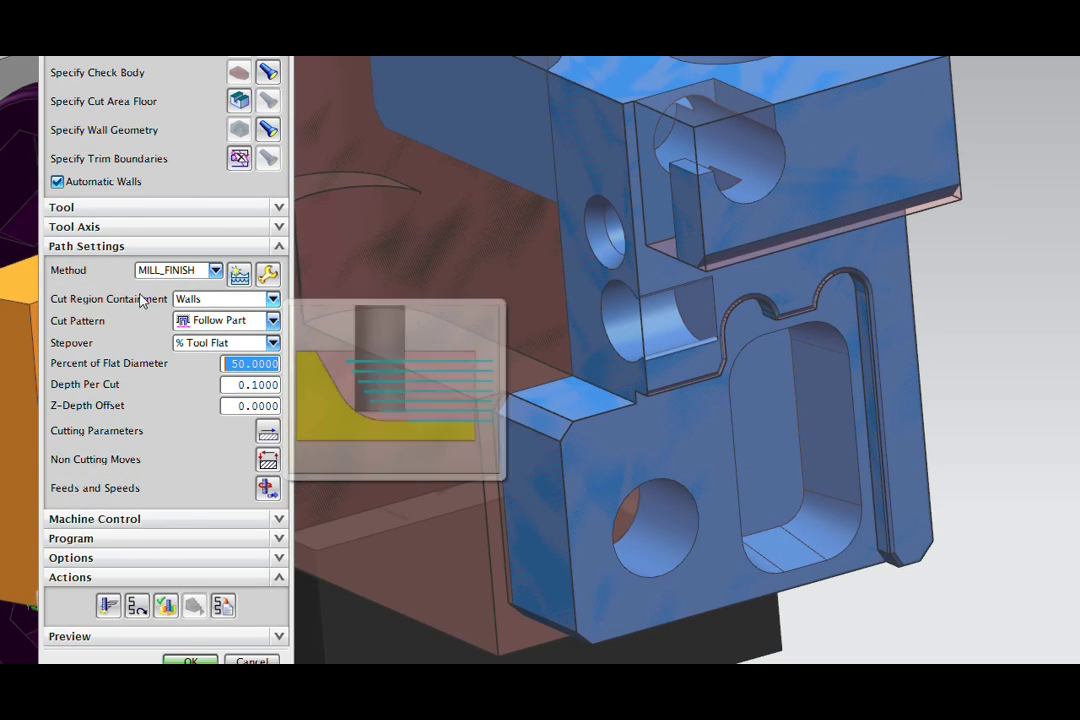
click(240, 101)
click(777, 384)
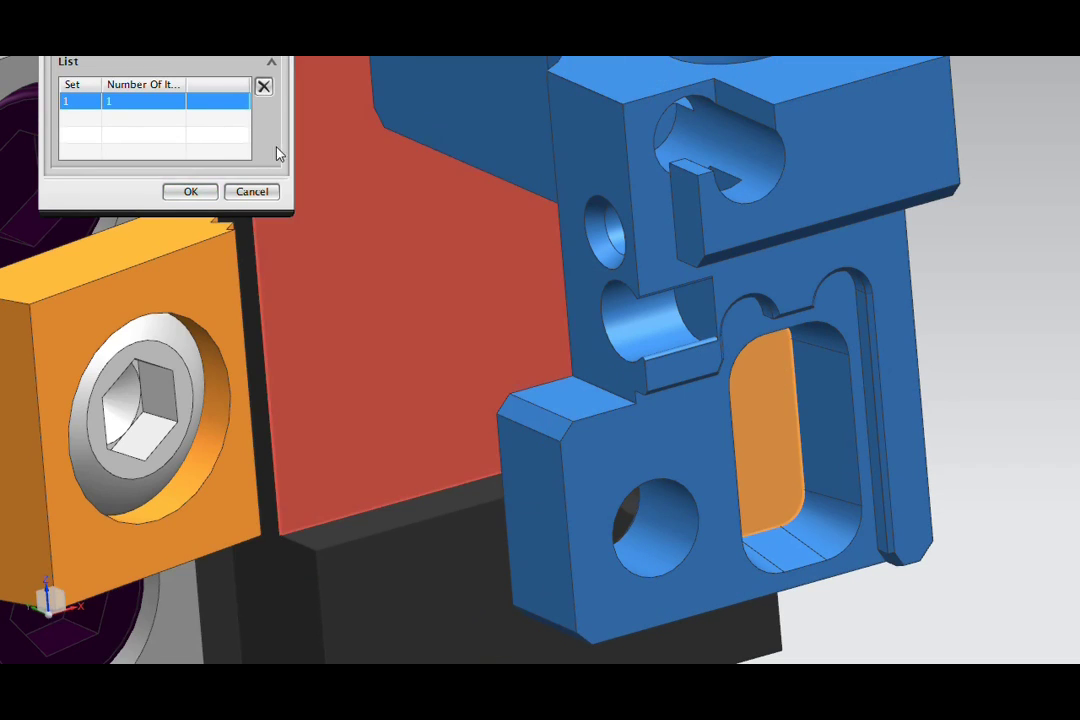
click(185, 192)
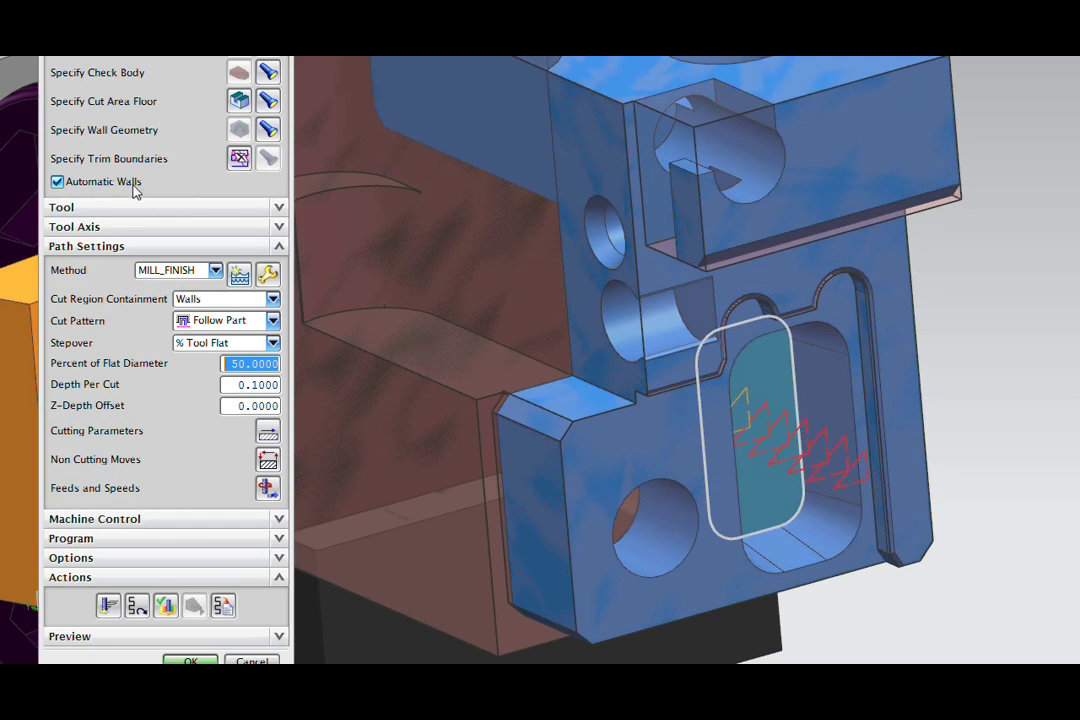
click(108, 606)
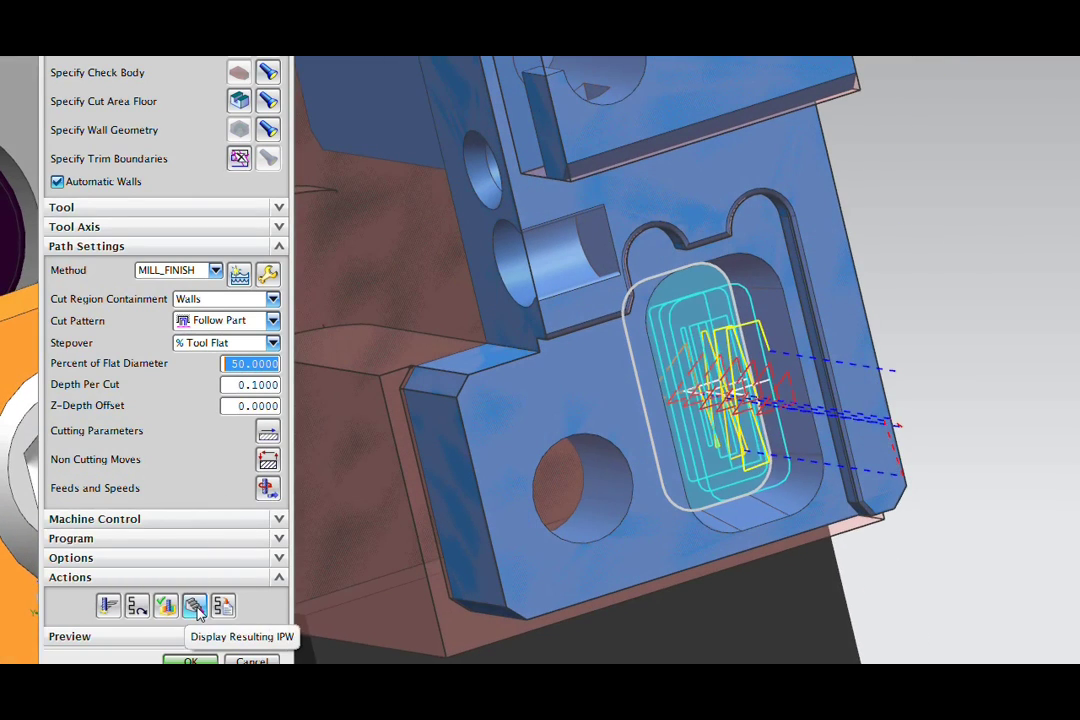
Display the resulting IPW, then set the depth per cut to 0.06 and regenerate the pocket tool path.
click(195, 607)
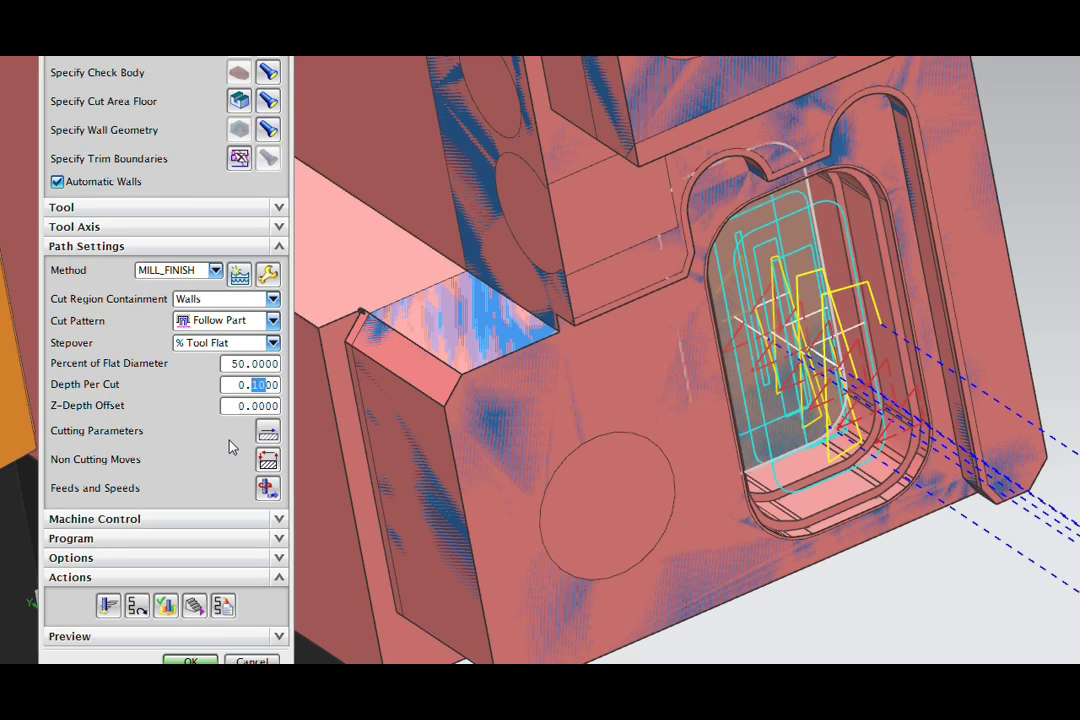
text(06)
click(112, 603)
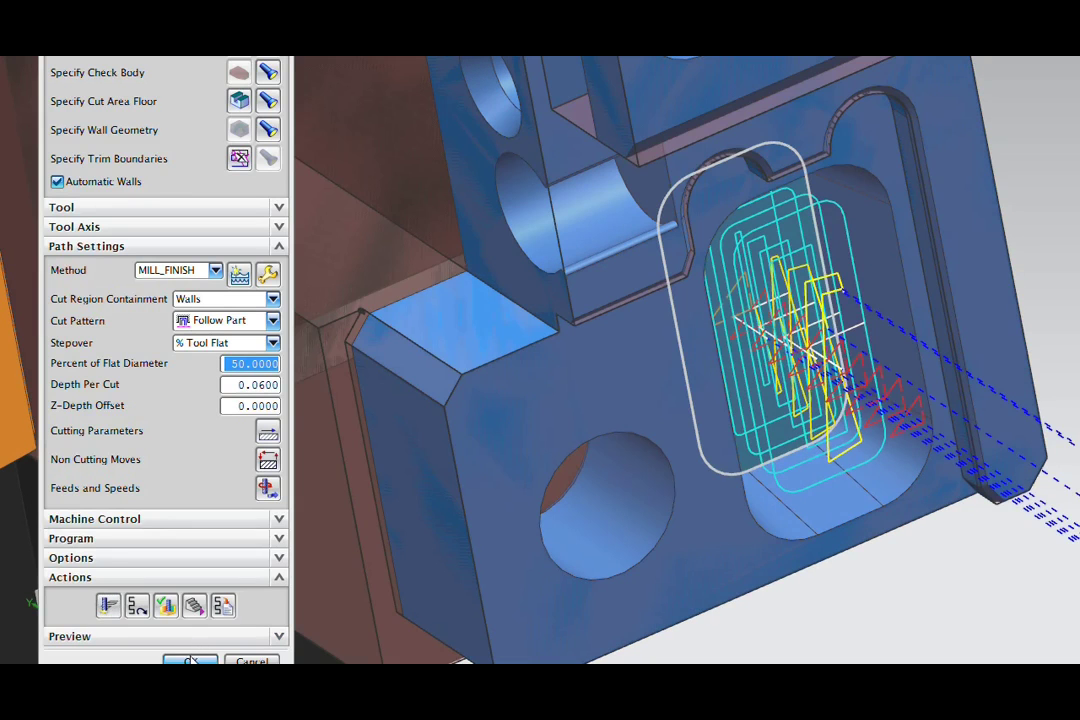
click(190, 662)
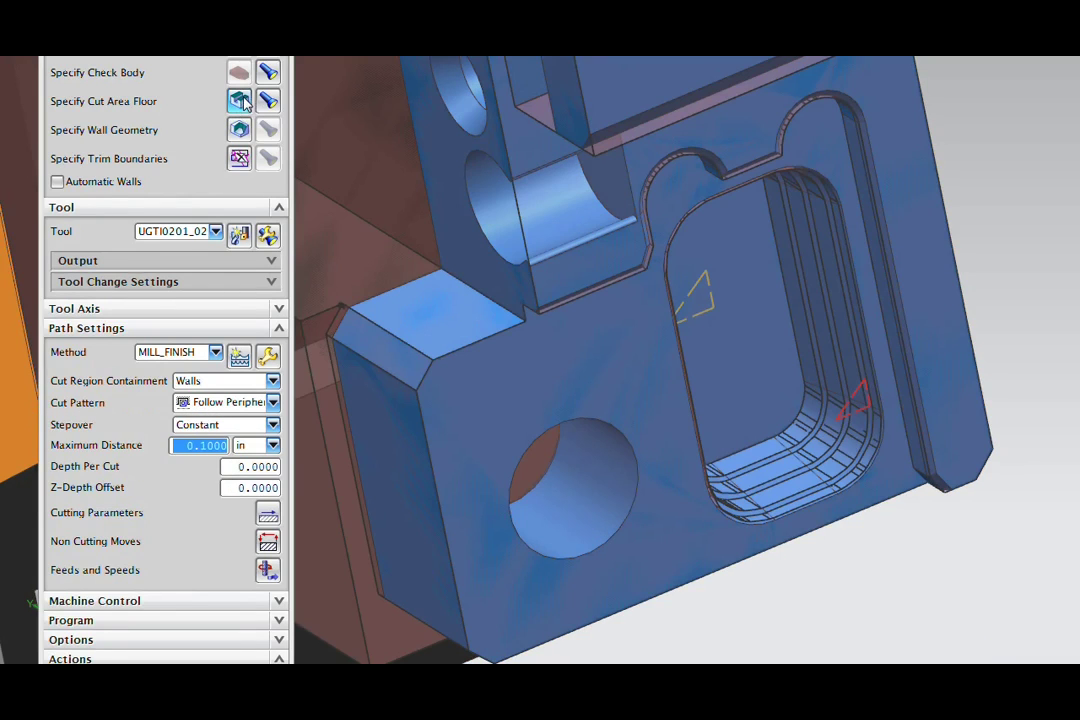
Specify the pocket's bottom face as the cut area floor of the Follow Periphery wall operation and try to generate its tool path.
click(243, 112)
click(668, 302)
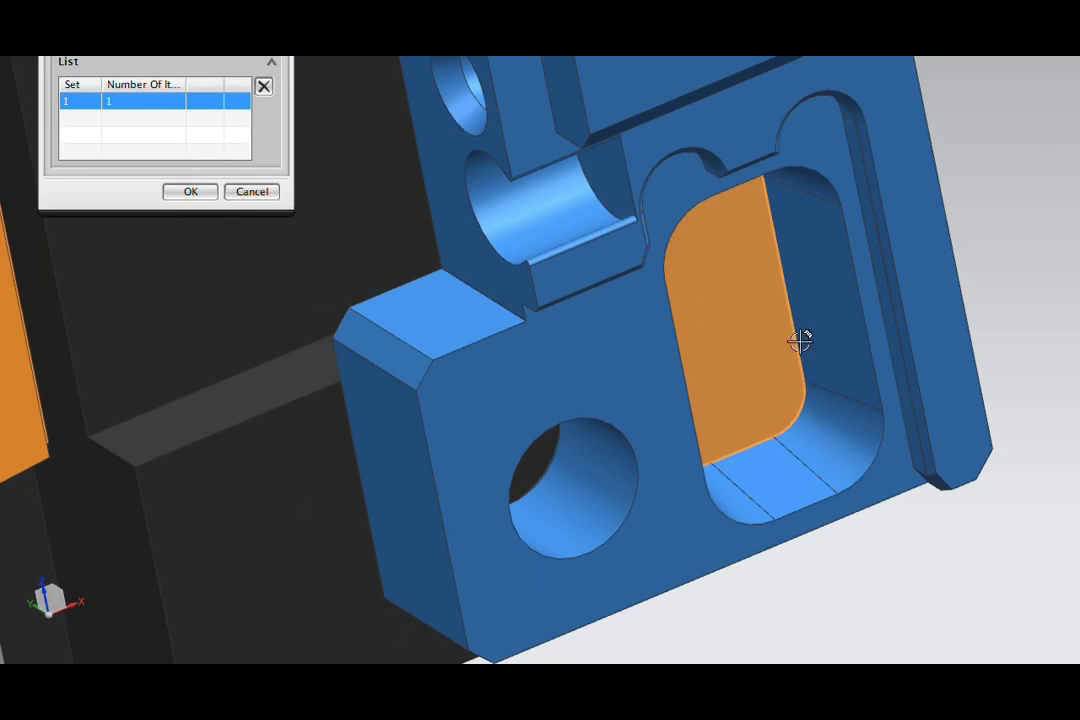
click(190, 191)
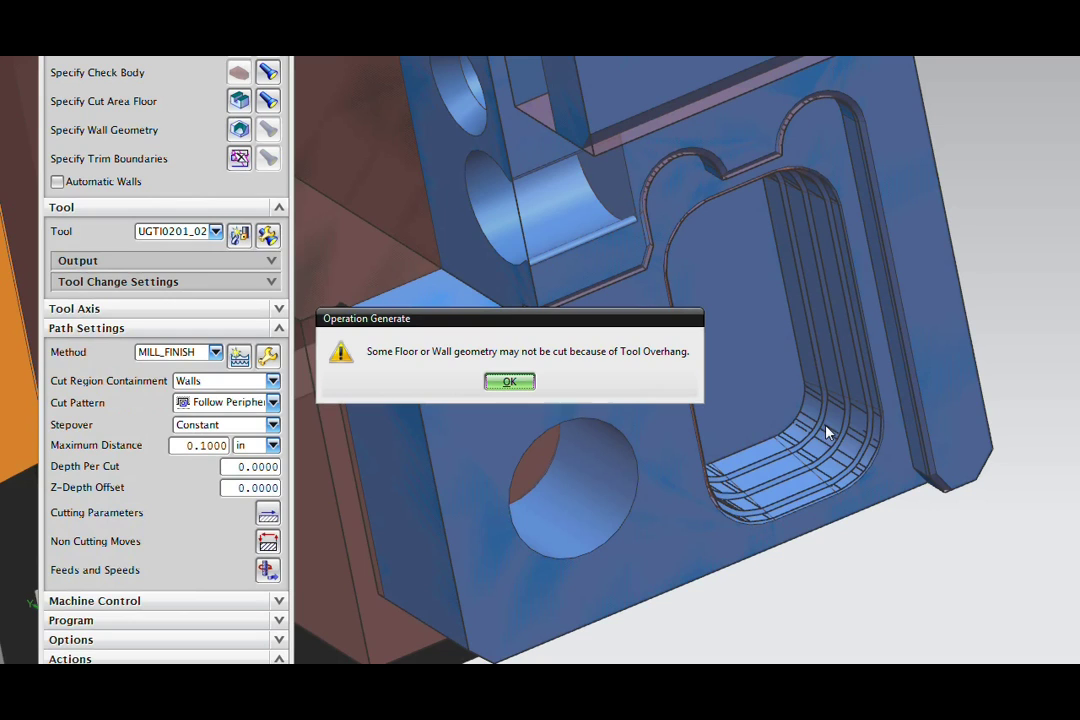
click(510, 381)
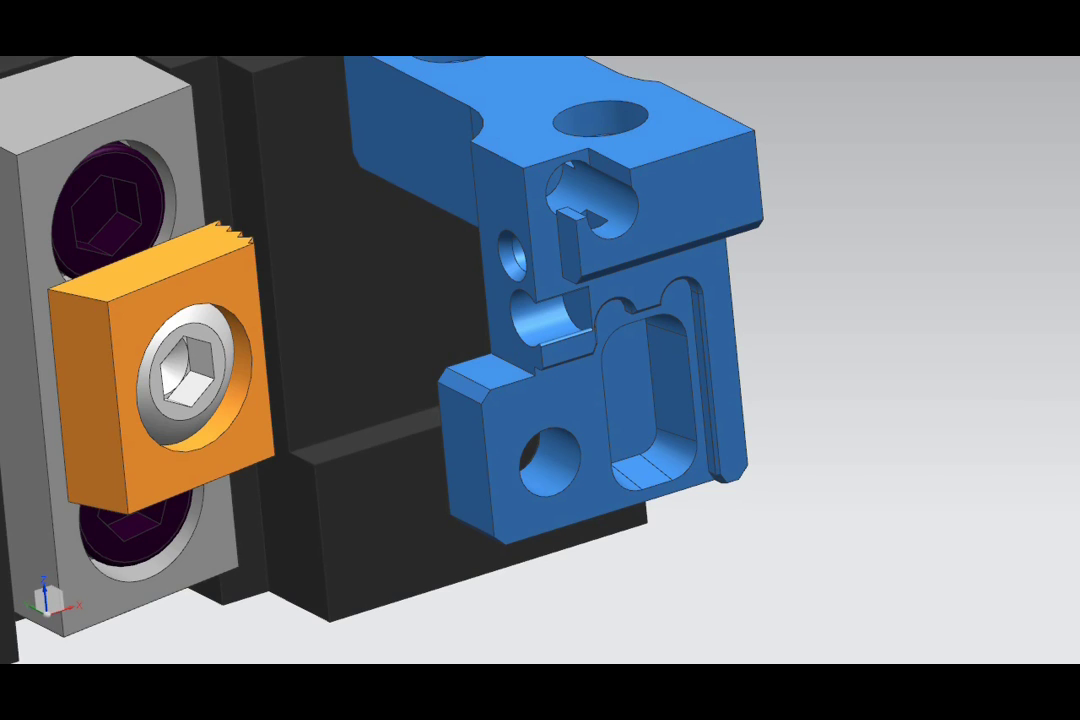
Generate a Follow Part Walls tool path using the pocket's bottom face as the cut area floor and an edited wall stock.
scroll(1022, 390, up, 2)
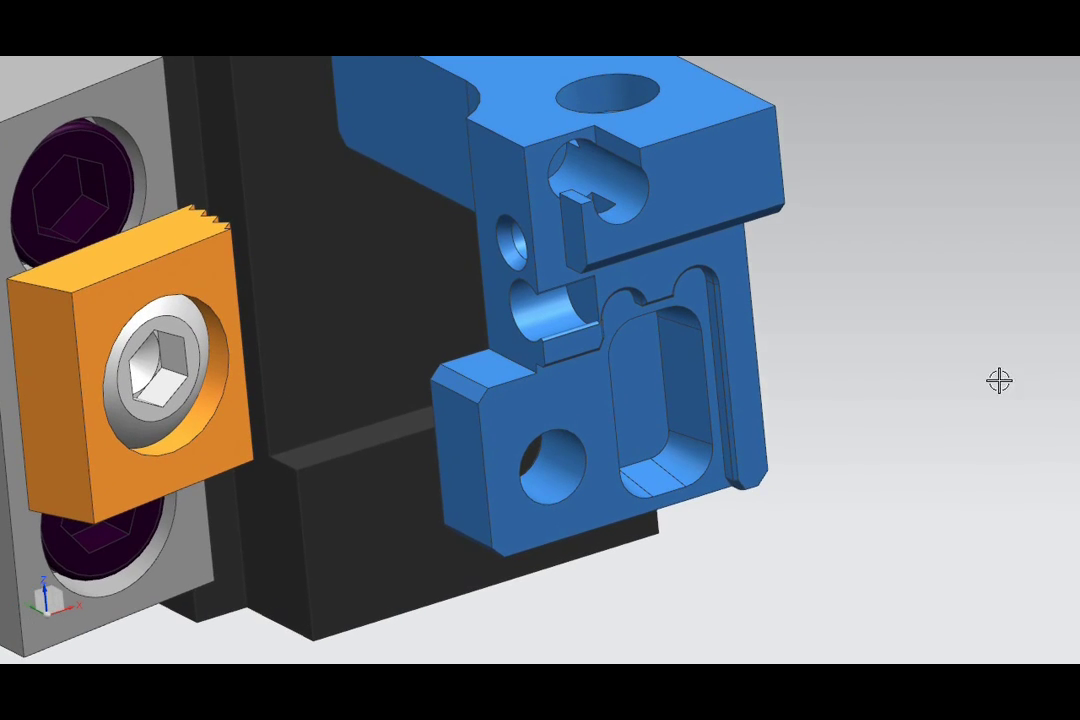
middle_drag(999, 380, 812, 417)
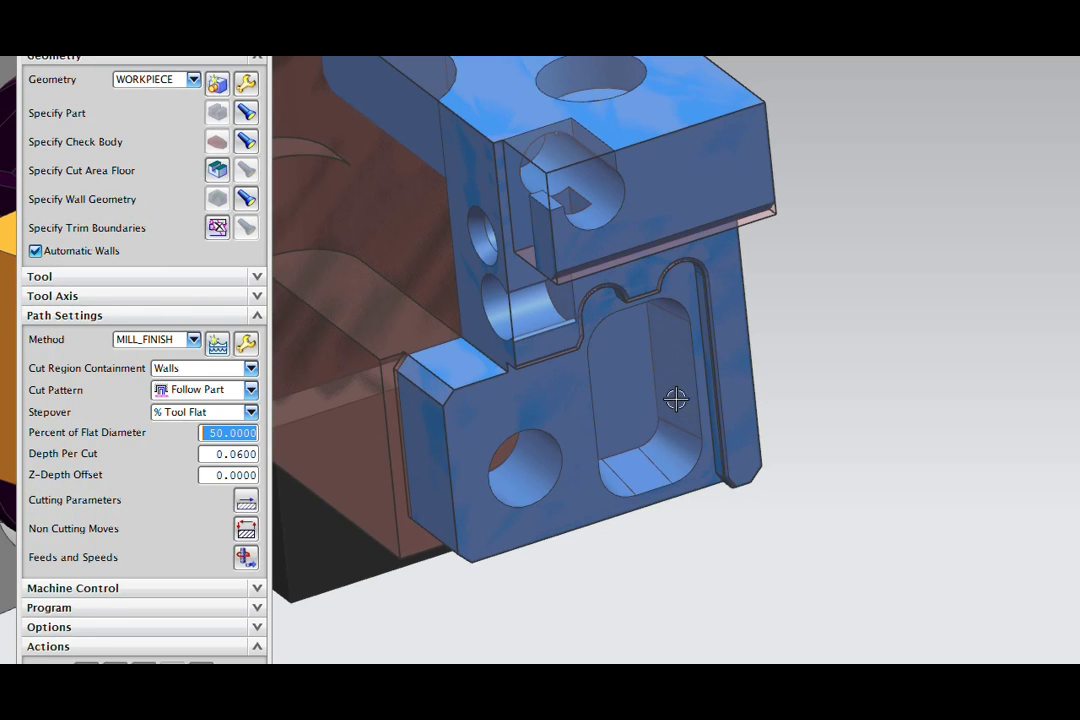
click(225, 170)
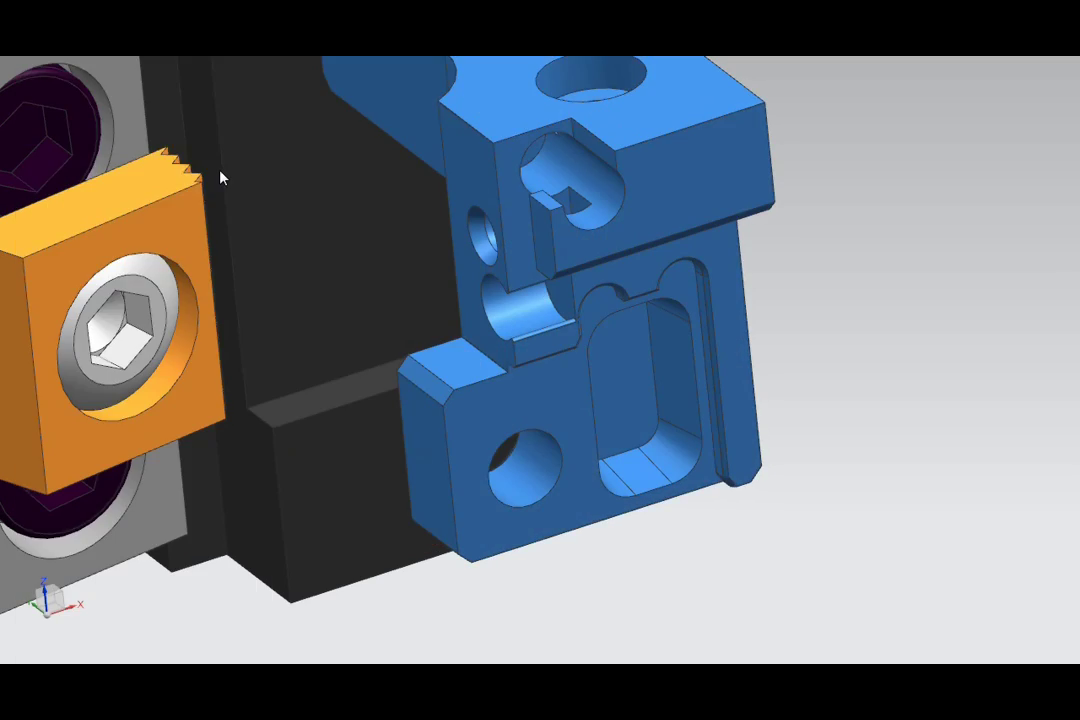
click(619, 369)
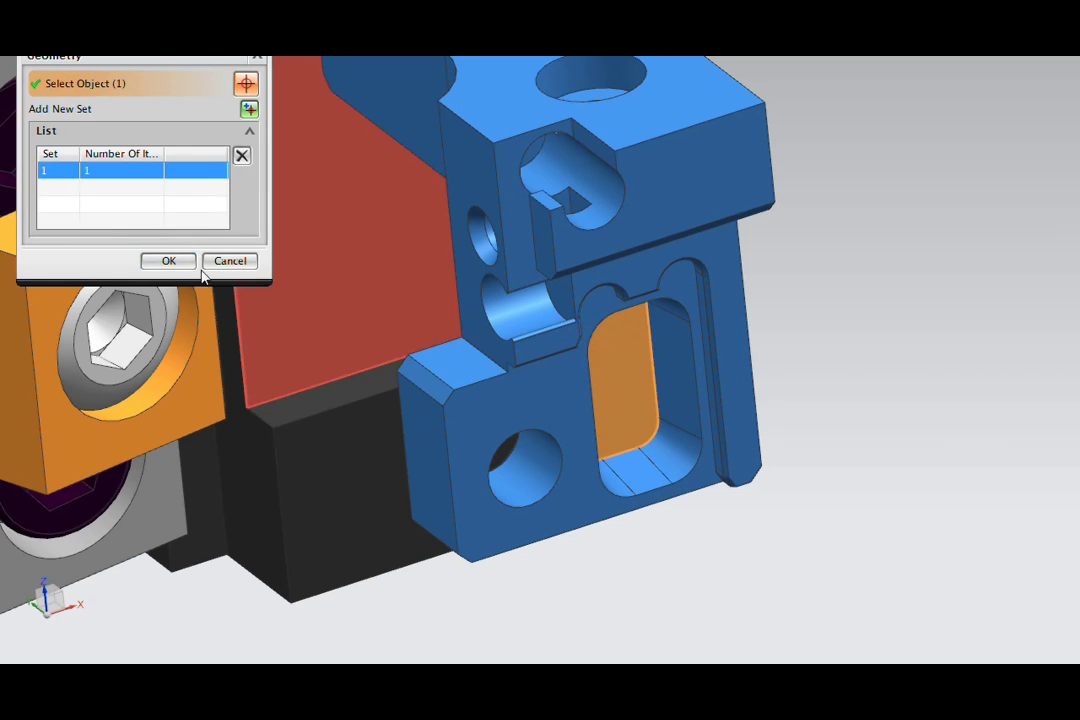
click(169, 261)
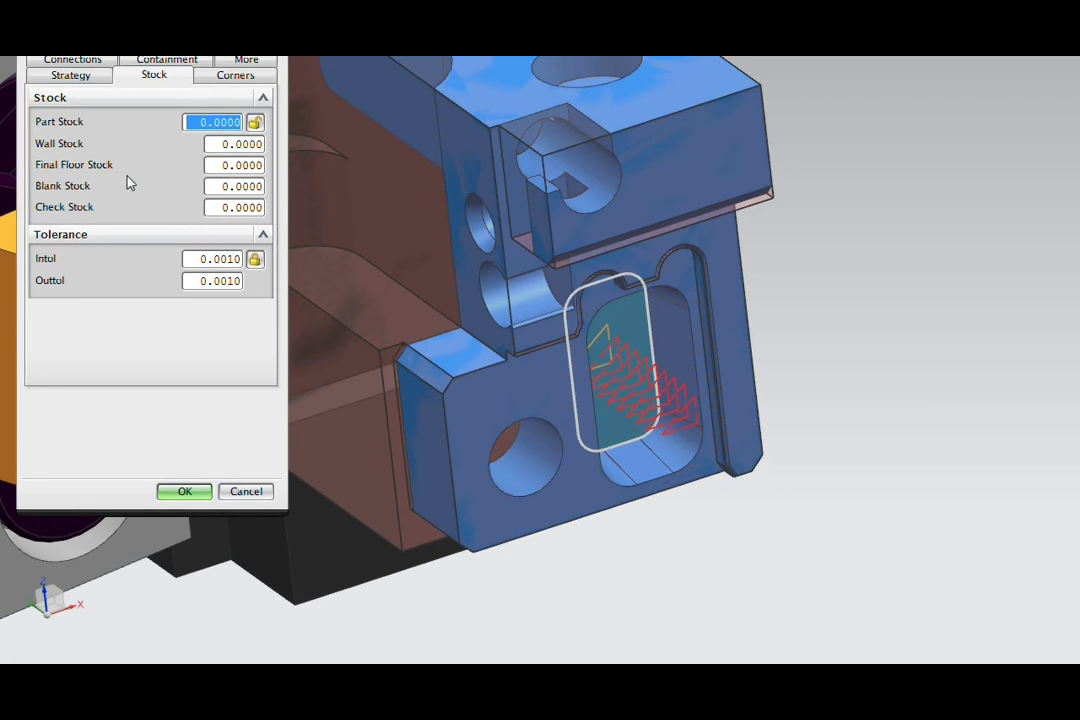
click(240, 145)
click(176, 490)
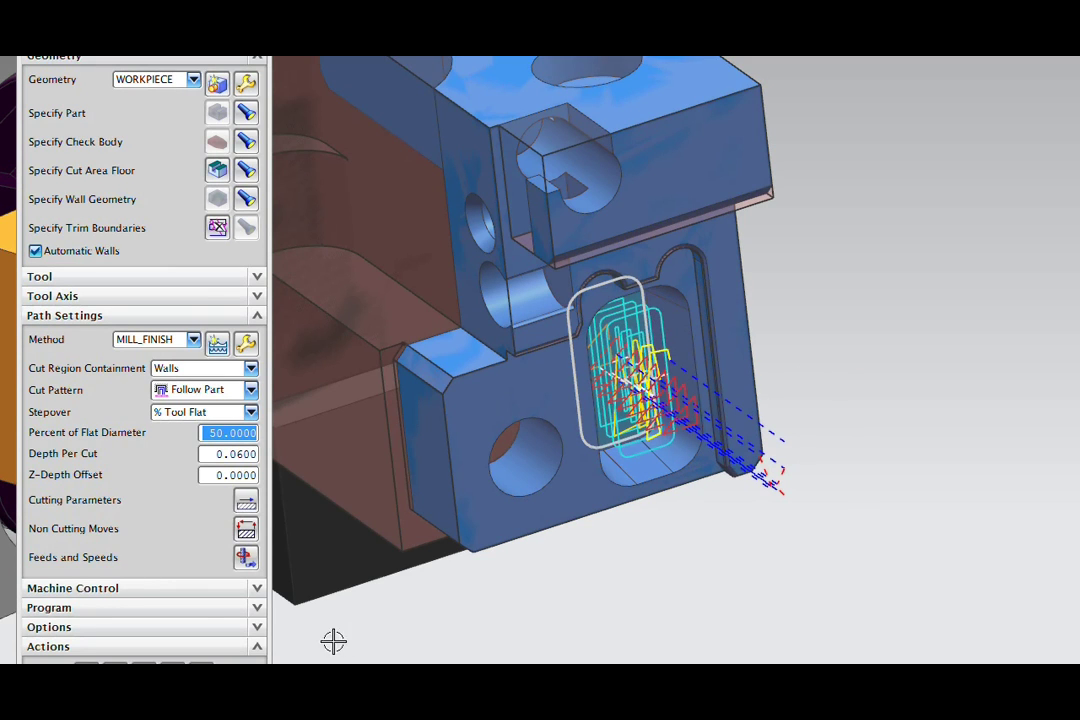
Display the resulting IPW of the Walls operation and examine the material left on the pocket walls.
drag(163, 45, 179, 0)
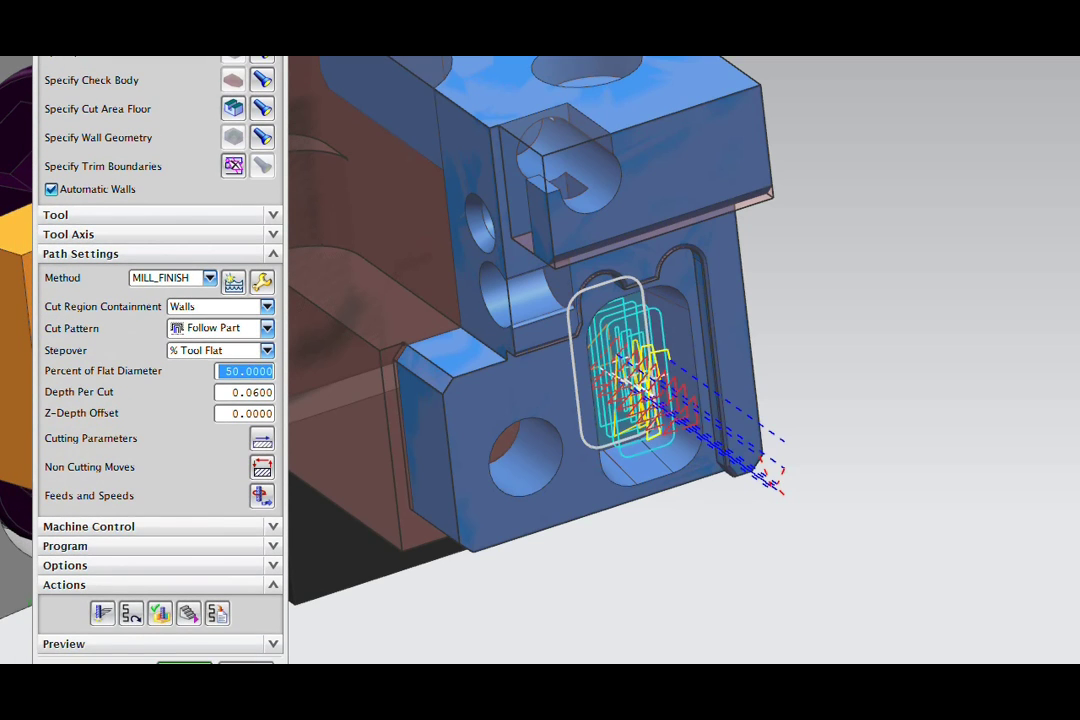
click(188, 613)
scroll(750, 514, up, 5)
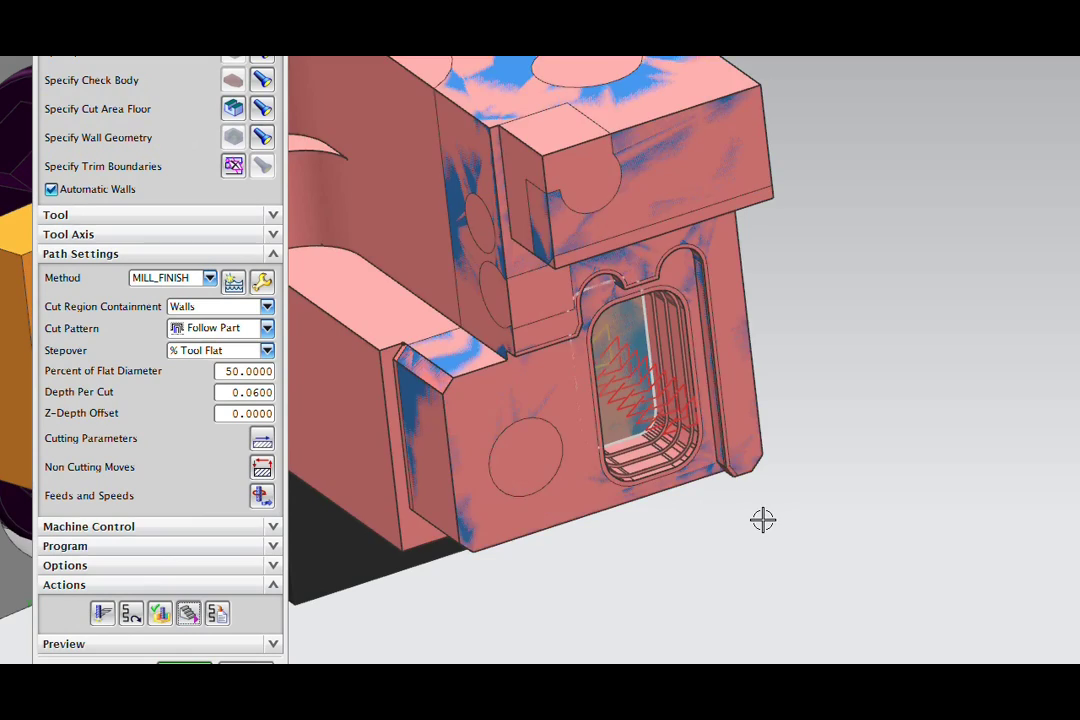
scroll(328, 559, down, 3)
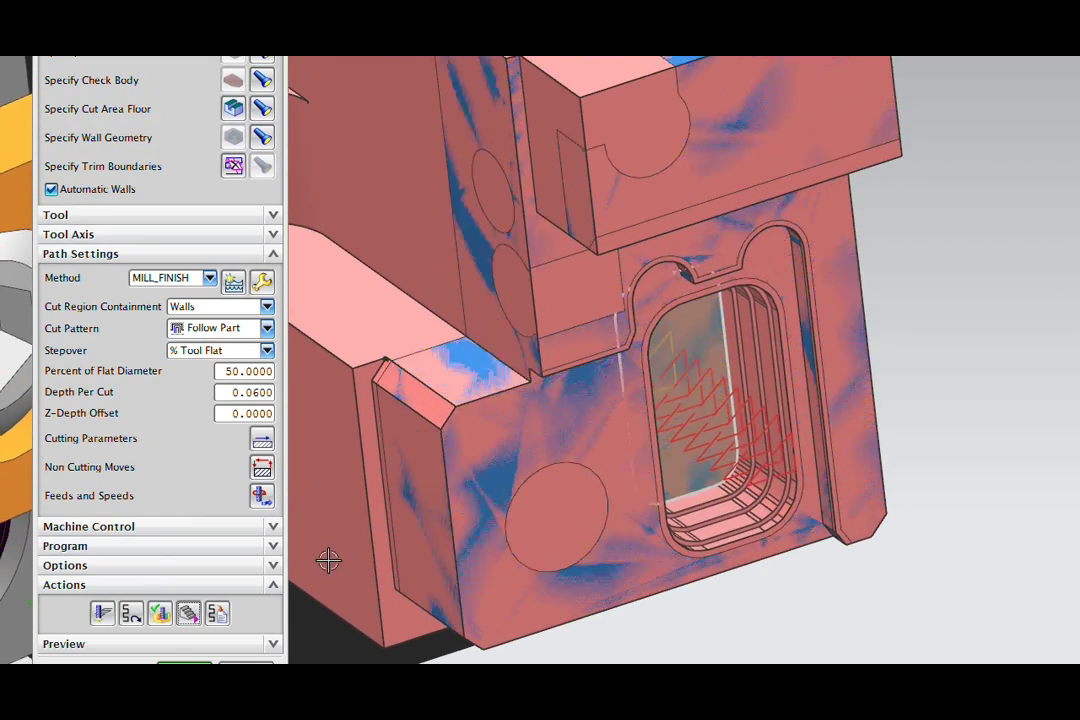
Accept the Follow Part Walls operation and confirm the pocket's bottom face as the cut area floor of the Follow Periphery Walls operation.
click(184, 662)
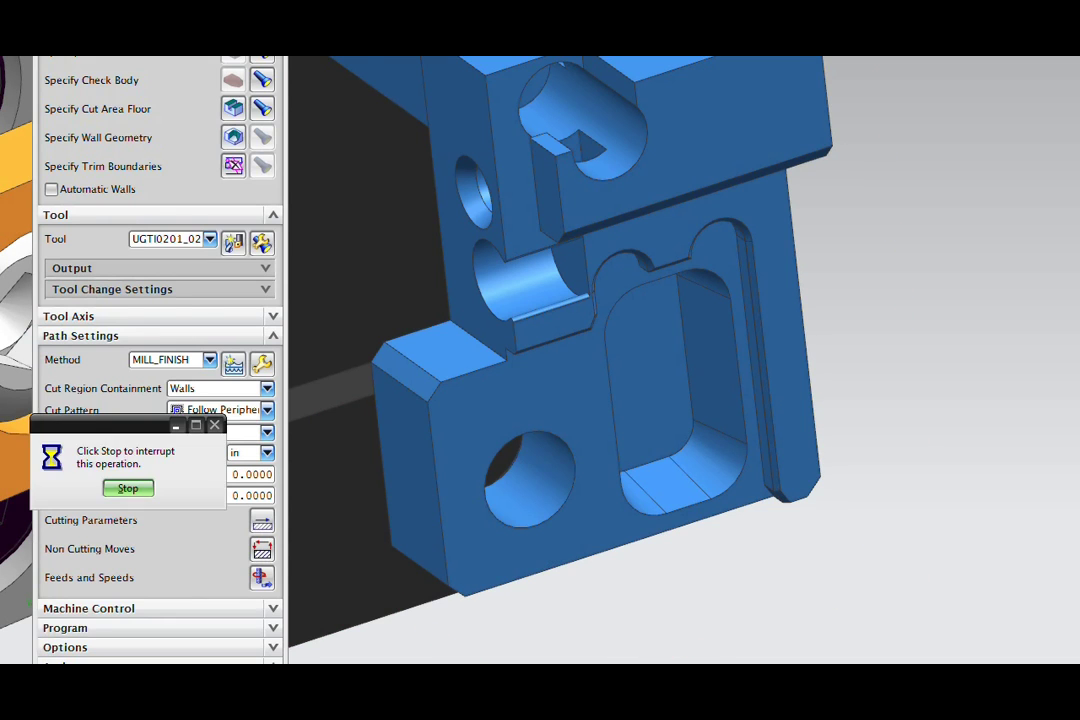
middle_drag(600, 400, 592, 346)
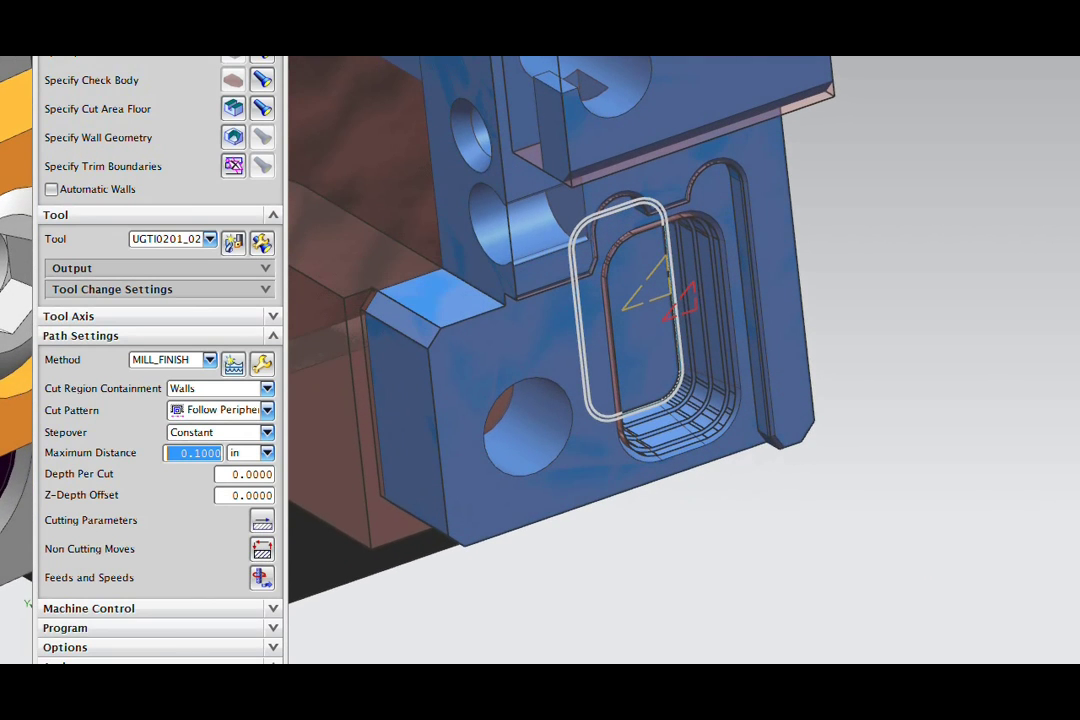
click(230, 112)
click(651, 361)
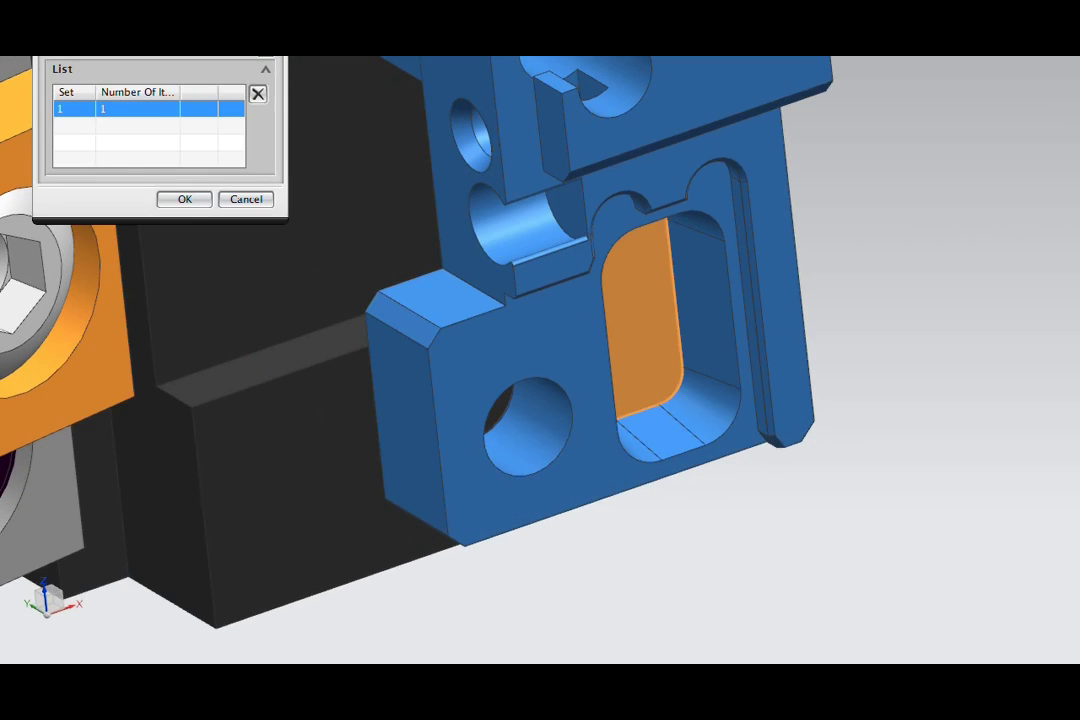
click(196, 205)
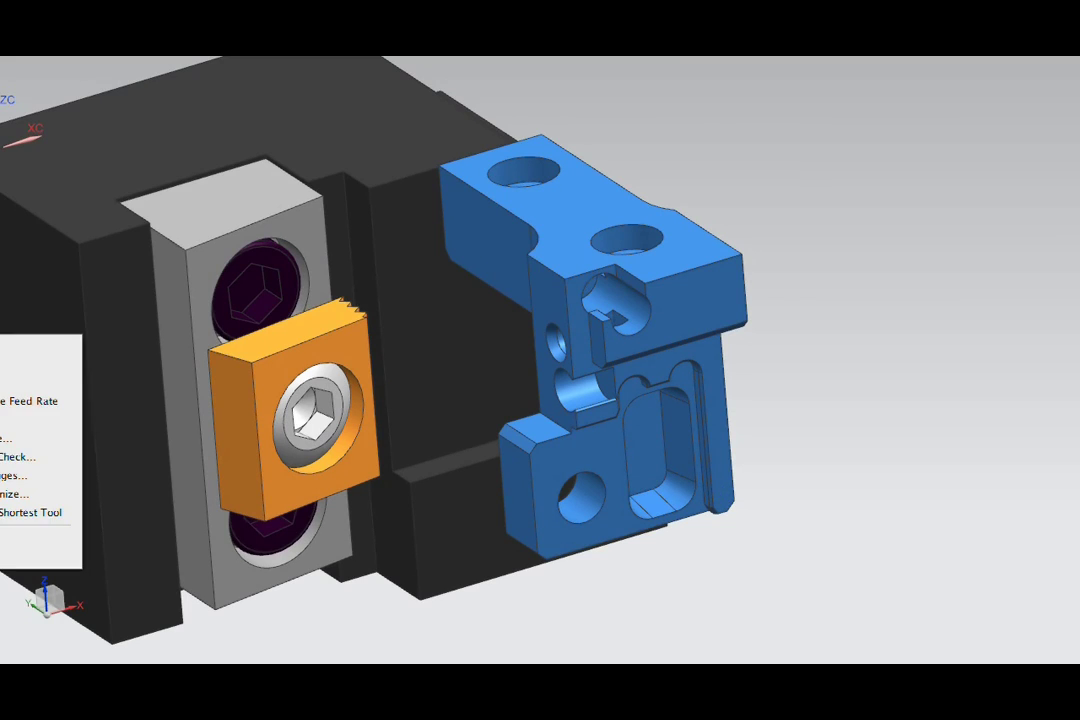
Verify the machining operations by playing their tool paths as a 2D Dynamic simulation at animation speed 4.
click(22, 419)
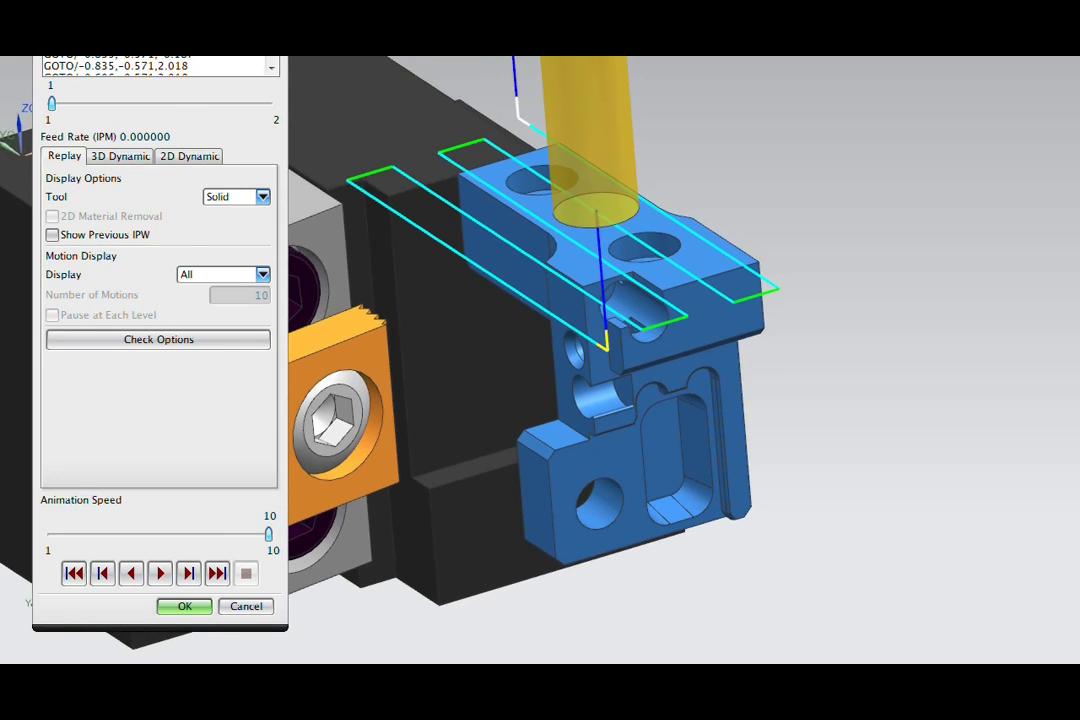
drag(160, 5, 87, 49)
click(98, 203)
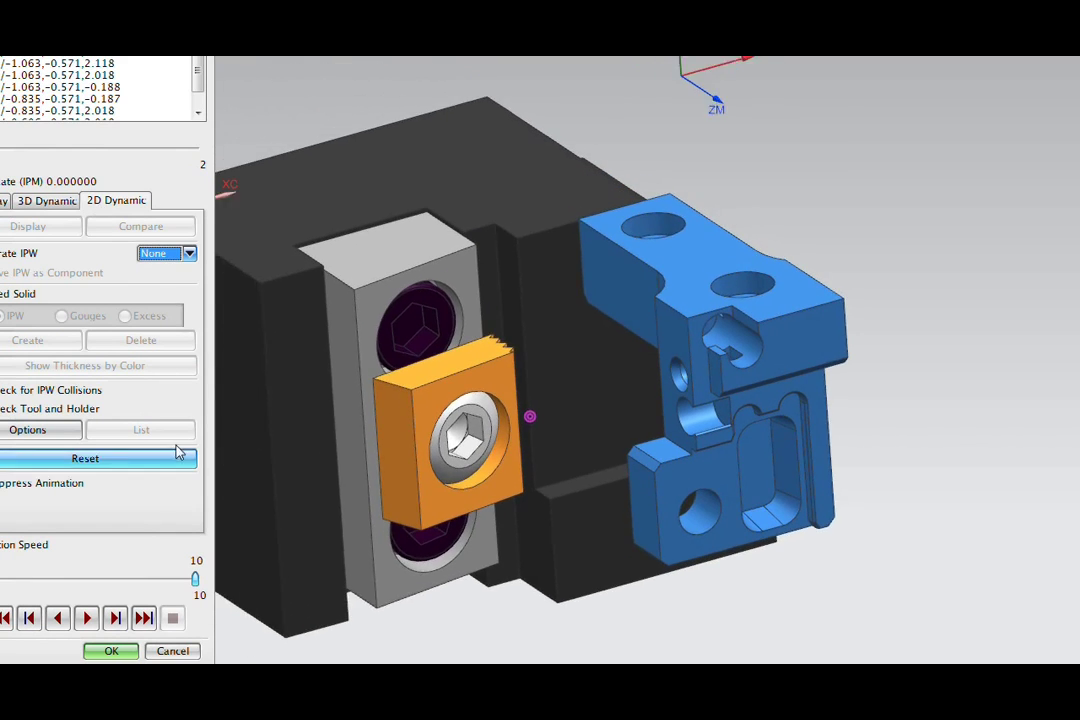
drag(196, 580, 50, 580)
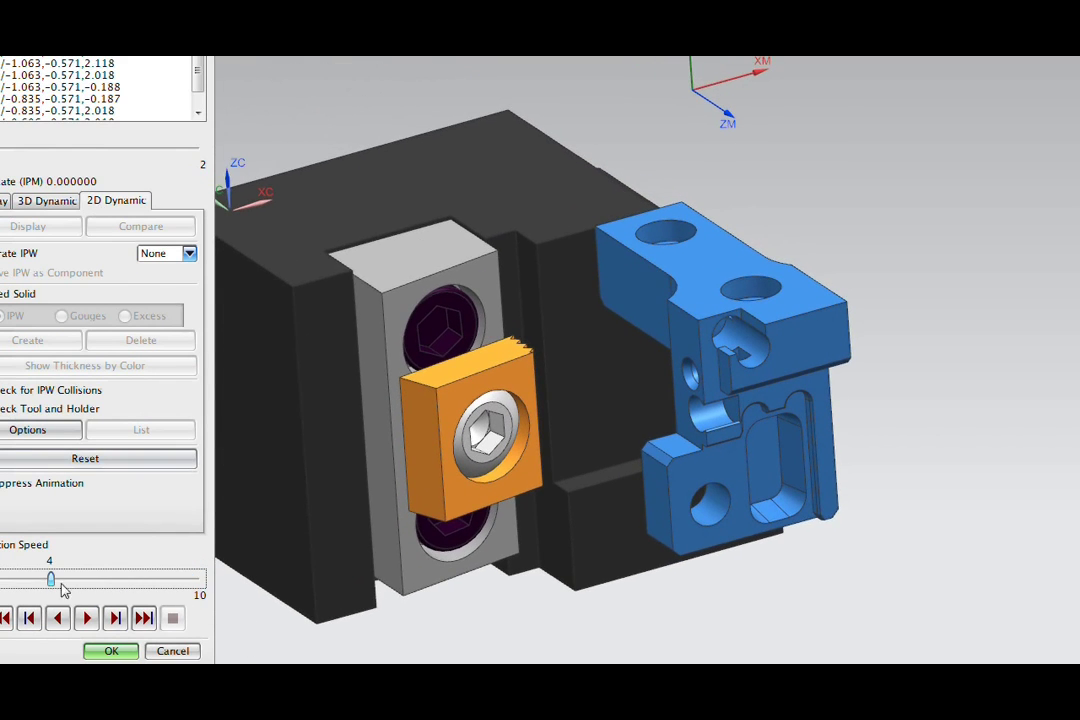
click(87, 619)
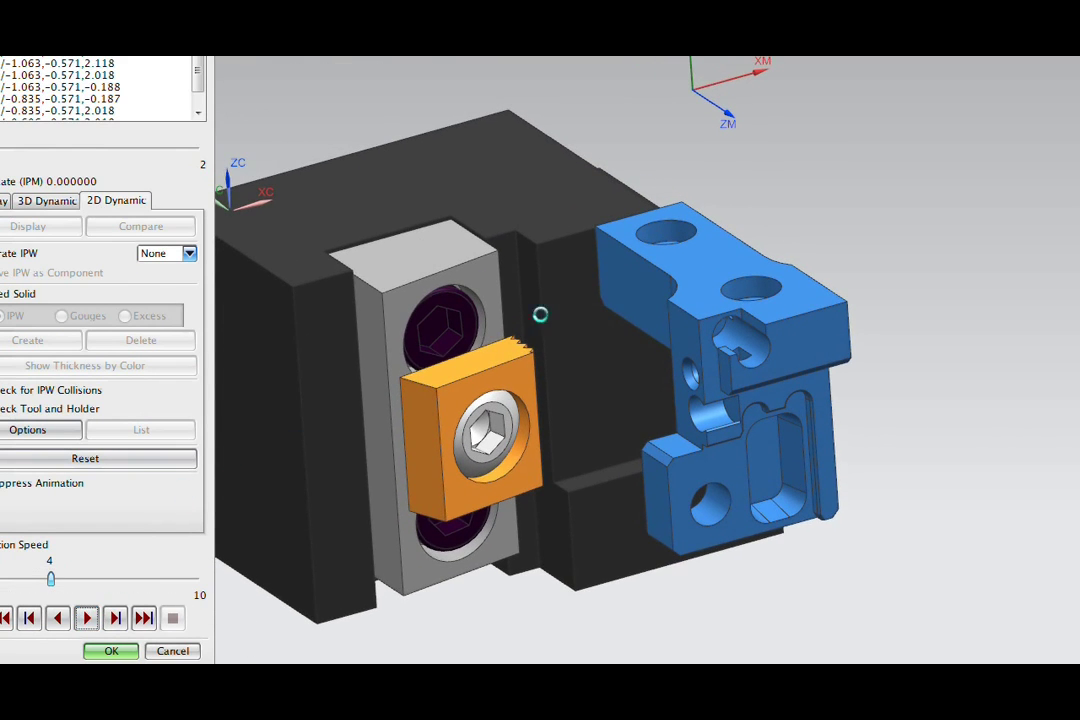